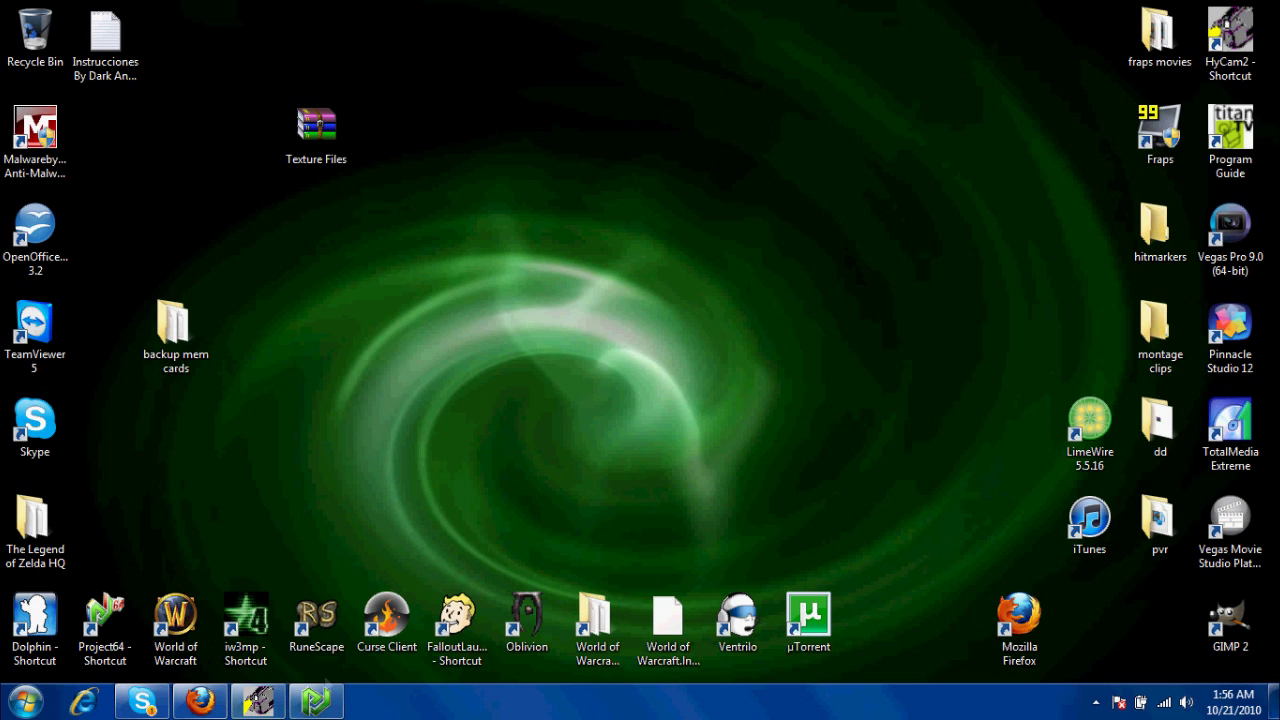
# Step: Switch to Firefox, review the MegaUpload download page for Texture Files.rar, and minimize the browser
pyautogui.moveTo(200, 700)
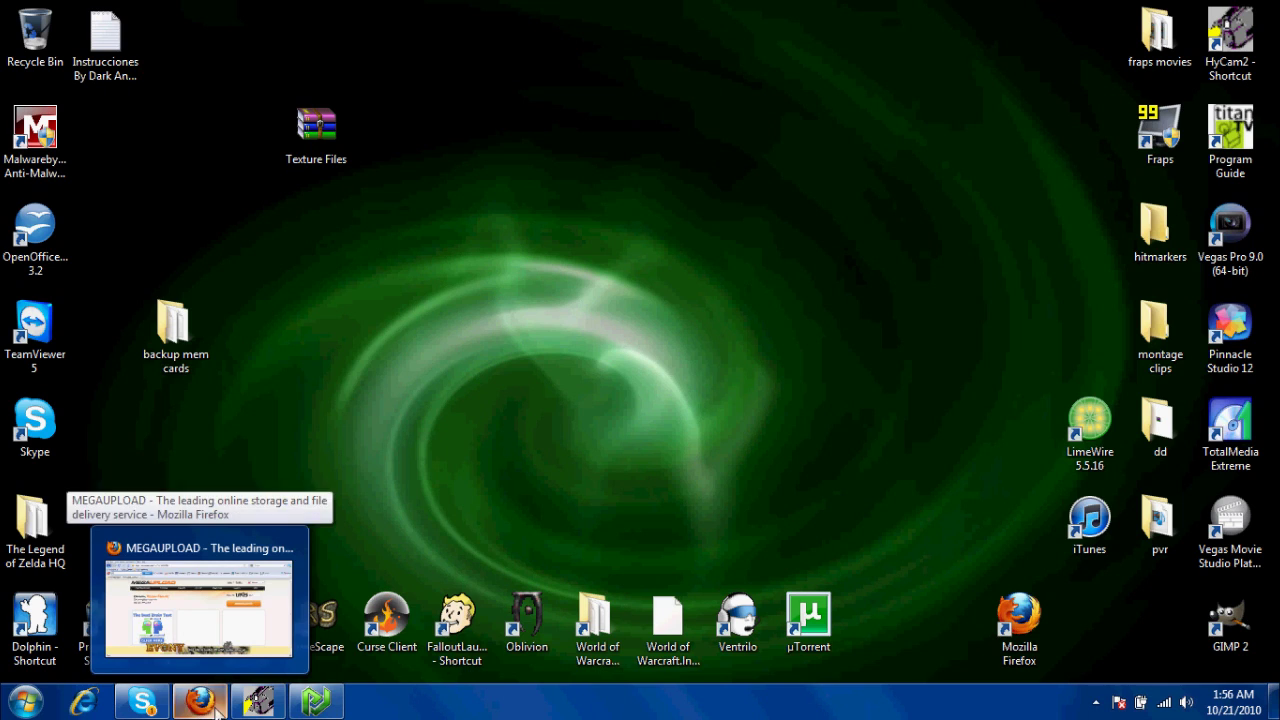
pyautogui.click(200, 605)
pyautogui.moveTo(191, 265); pyautogui.dragTo(285, 280)
pyautogui.click(283, 274)
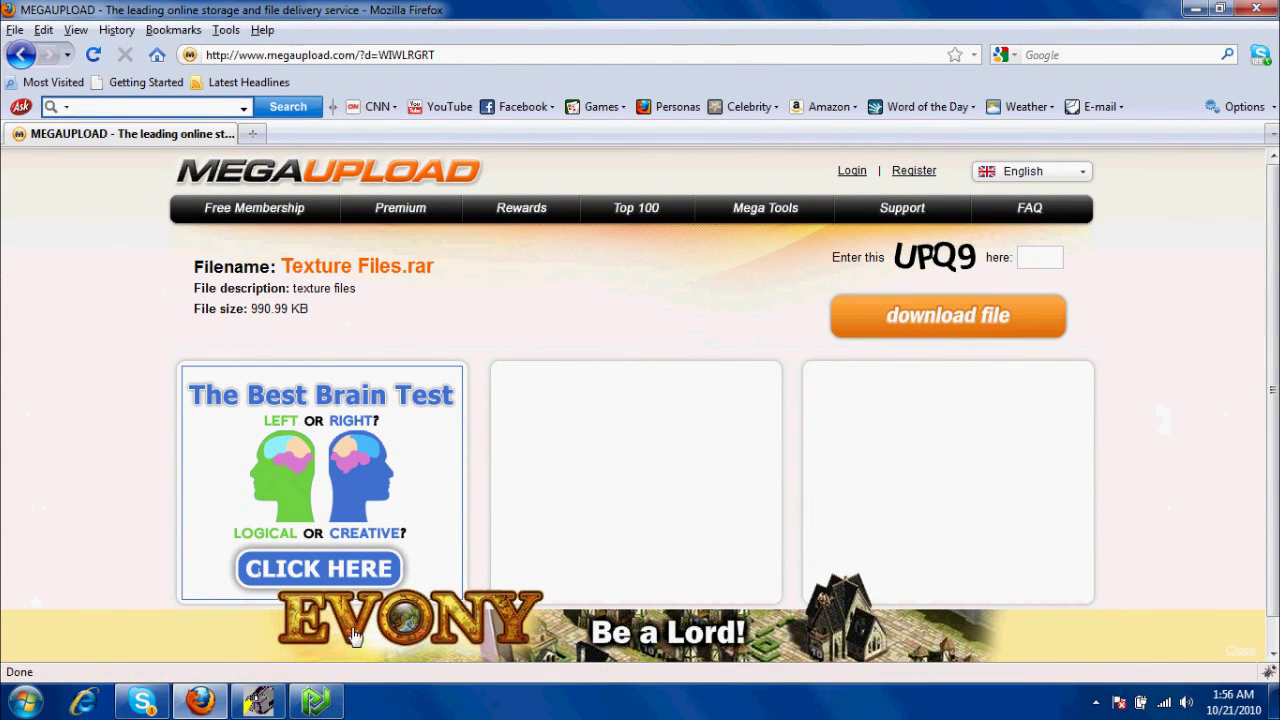
pyautogui.moveTo(234, 289); pyautogui.dragTo(405, 275)
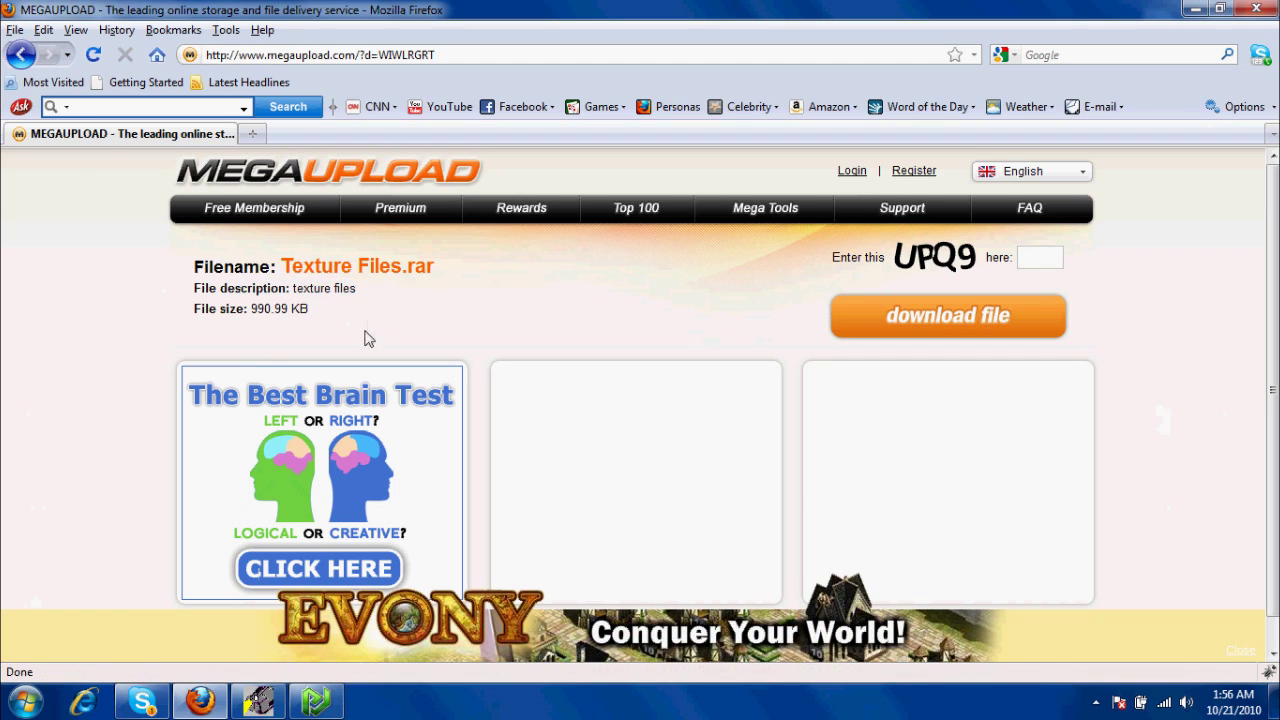
pyautogui.moveTo(365, 331); pyautogui.dragTo(176, 268)
pyautogui.click(178, 268)
pyautogui.click(1196, 9)
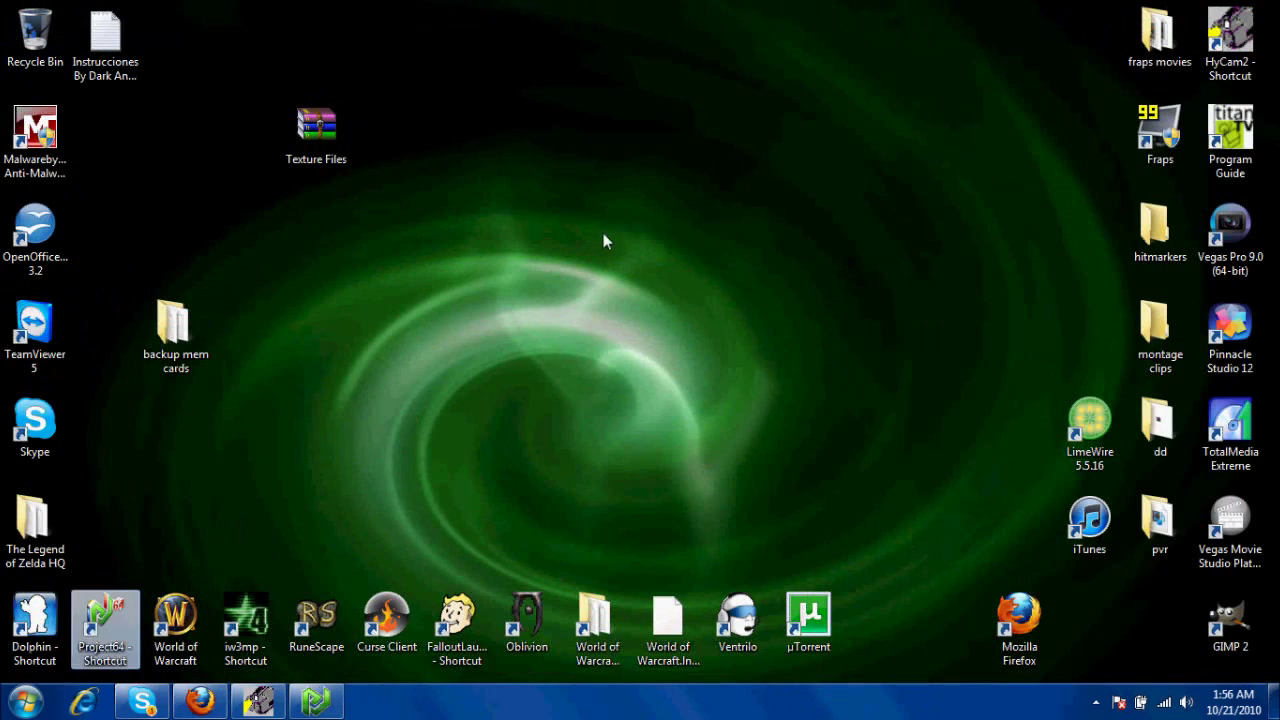
# Step: Open the Texture Files archive from the desktop in WinRAR and display the contents of its Texture Files folder
pyautogui.click(348, 128)
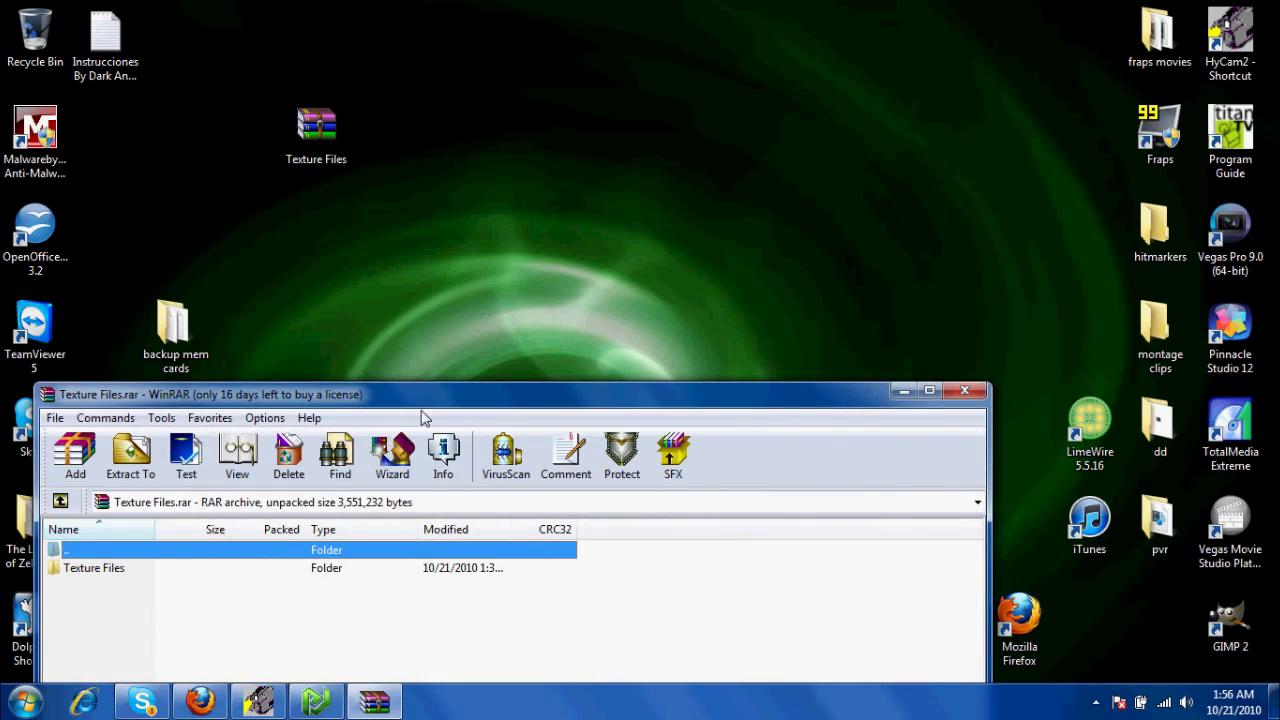
pyautogui.moveTo(415, 468); pyautogui.dragTo(624, 89)
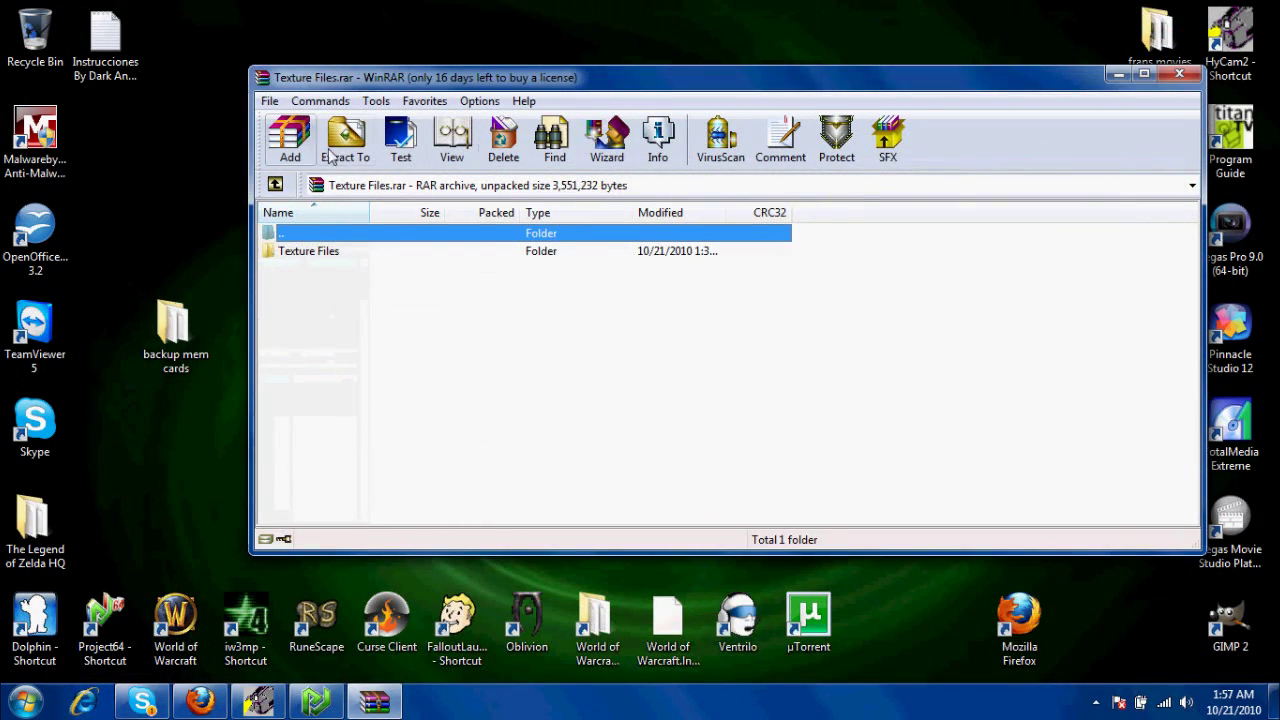
pyautogui.doubleClick(300, 251)
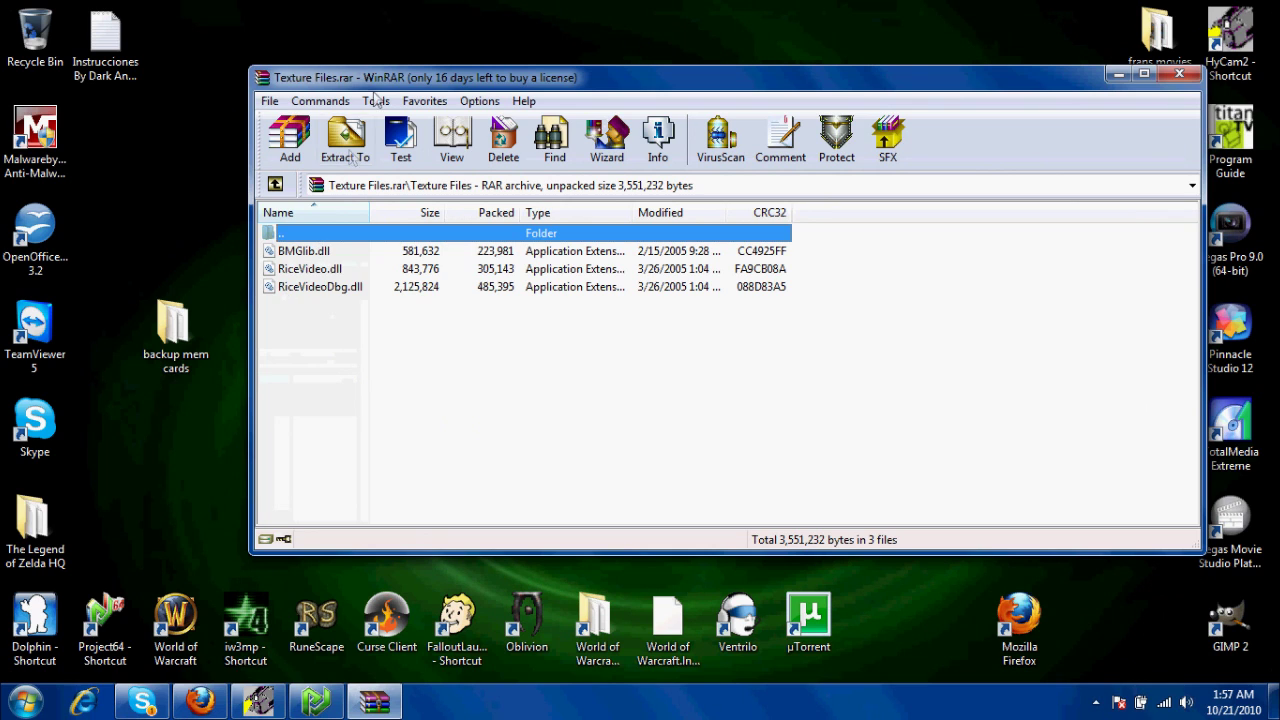
pyautogui.moveTo(305, 306); pyautogui.dragTo(318, 316)
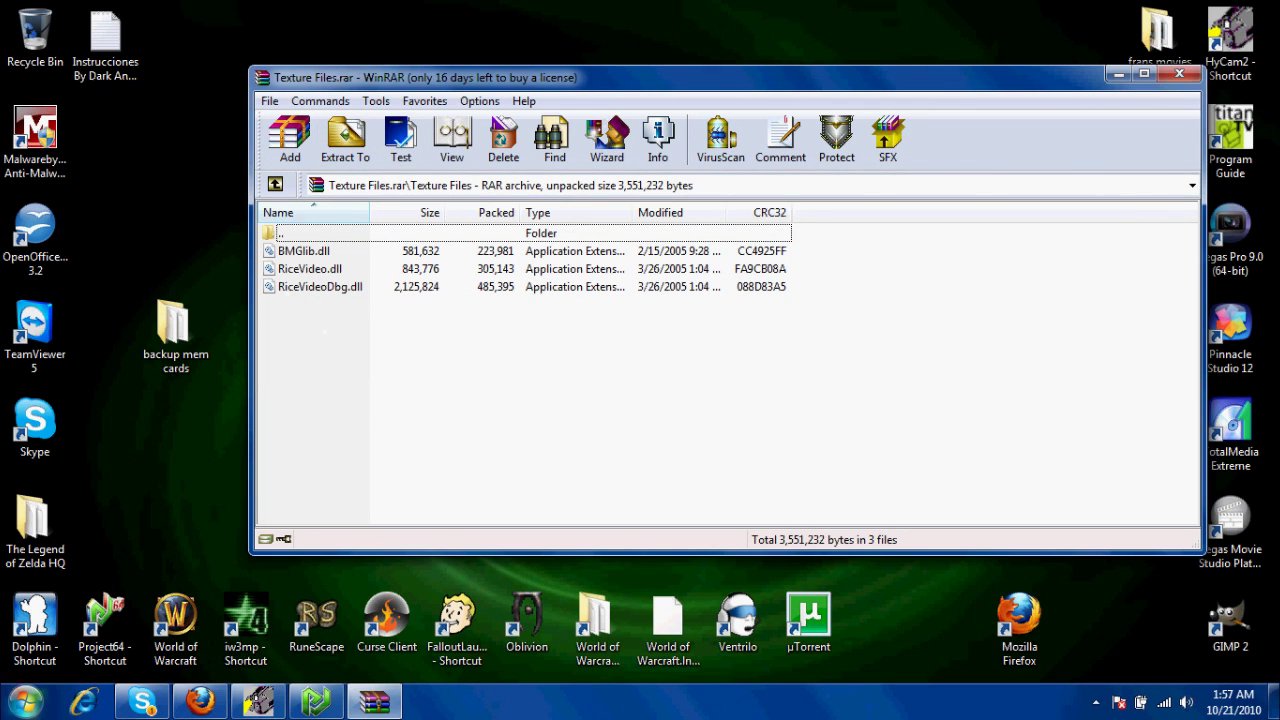
# Step: Open the Documents library in Windows Explorer and go to Modding, Emulaters, Pj64, Project64_1.7.0.49
pyautogui.press('super')
pyautogui.click(323, 329)
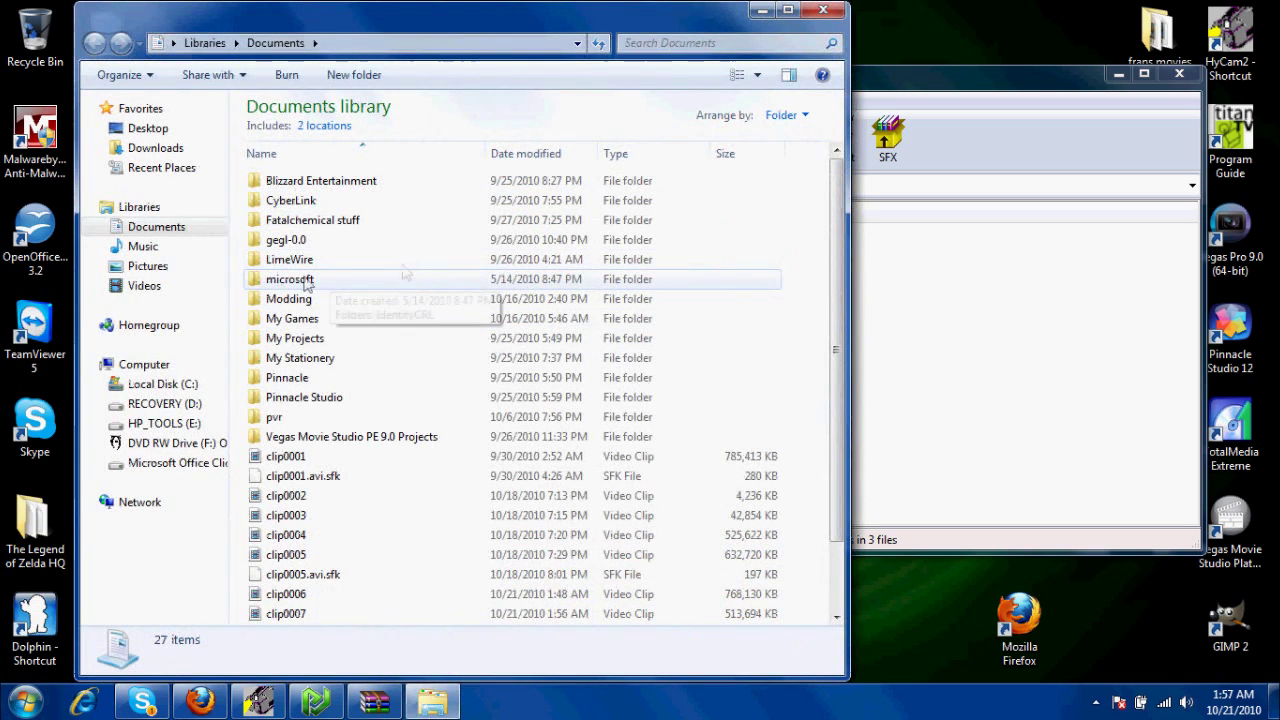
pyautogui.doubleClick(309, 298)
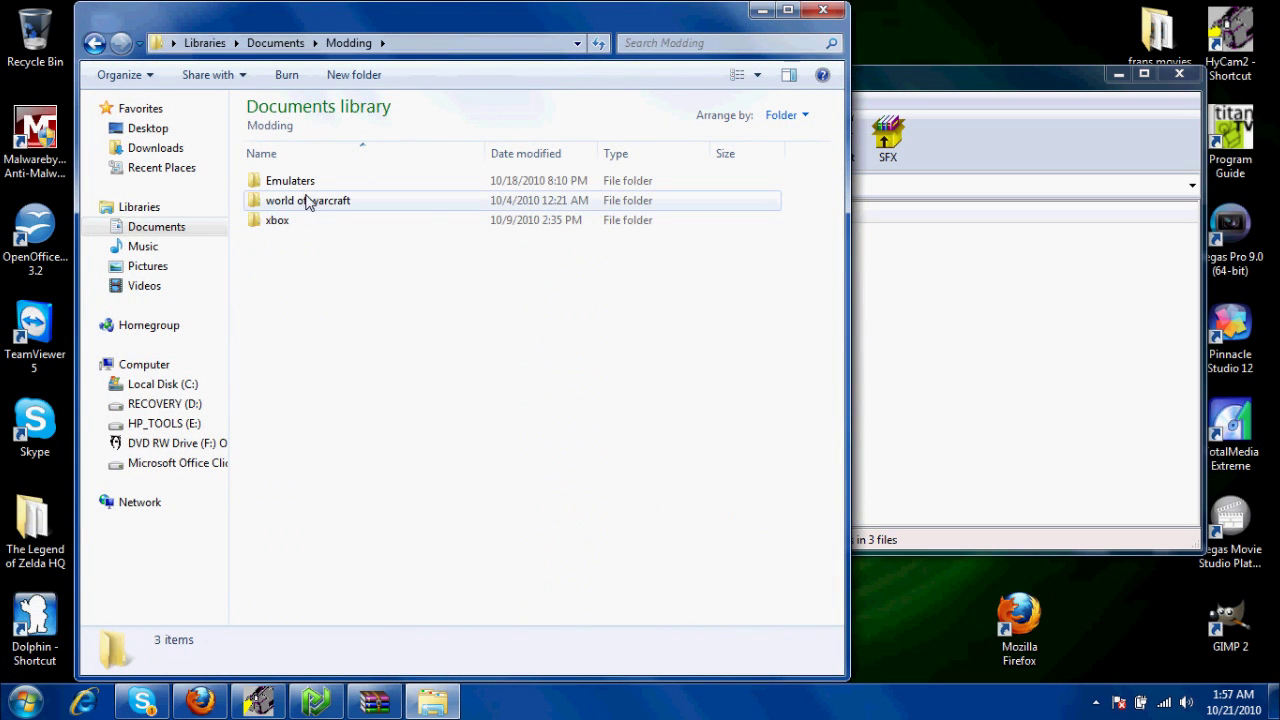
pyautogui.doubleClick(300, 181)
pyautogui.doubleClick(306, 203)
pyautogui.click(308, 205)
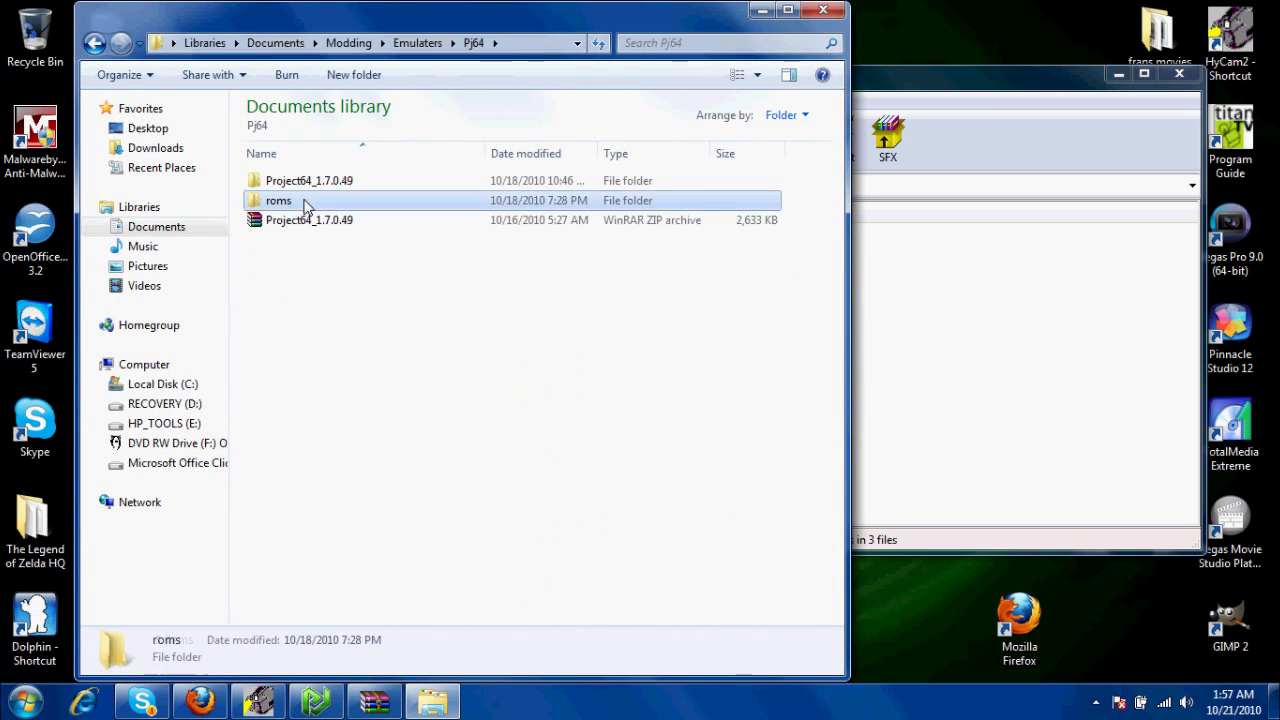
pyautogui.doubleClick(306, 203)
pyautogui.click(94, 43)
pyautogui.click(295, 181)
pyautogui.doubleClick(295, 181)
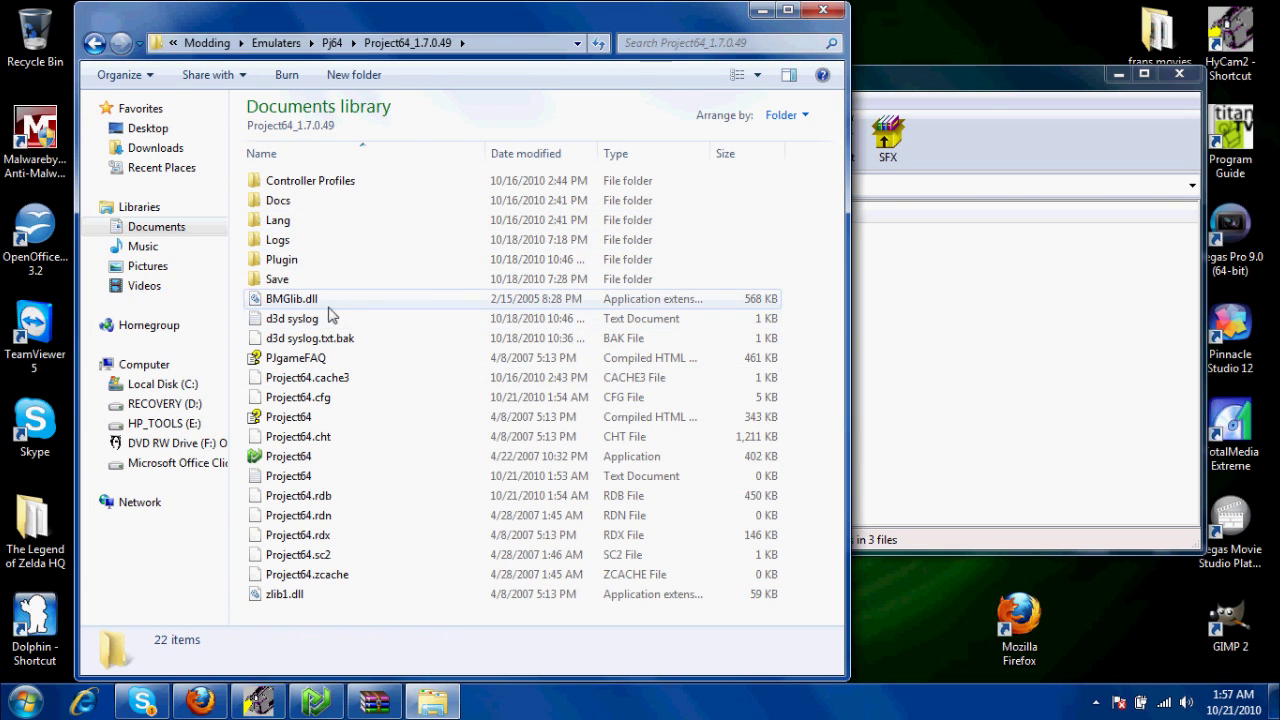
# Step: Check BMGlib.dll in the archive against the main Project64_1.7.0.49 folder
pyautogui.click(965, 100)
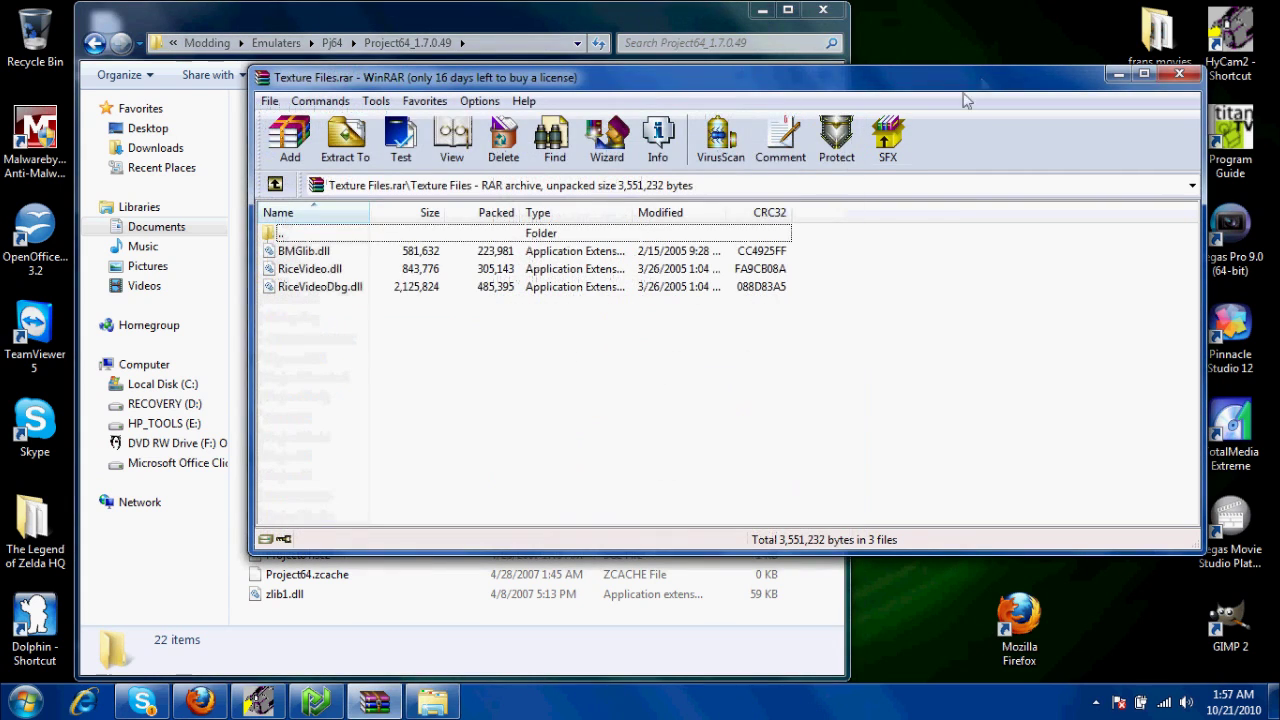
pyautogui.click(288, 253)
pyautogui.click(288, 26)
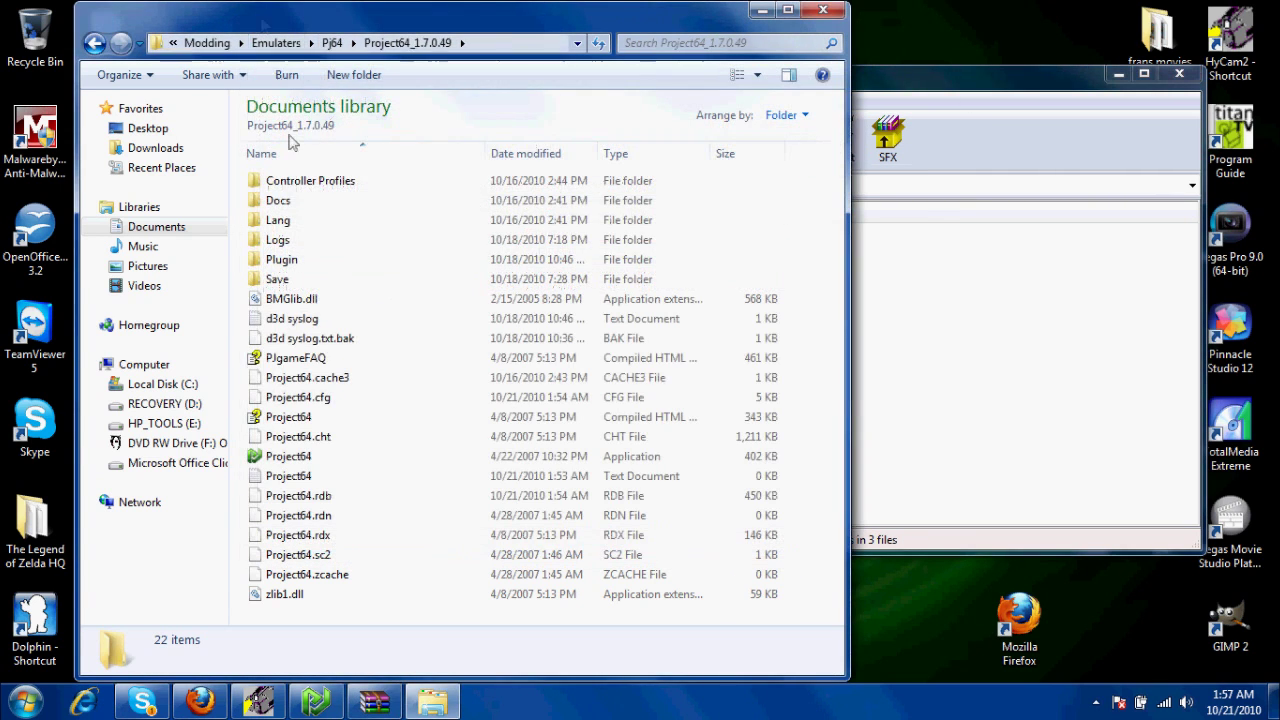
# Step: Open the GFX folder inside Plugin and check RiceVideo.dll and RiceVideoDbg.dll there against the archive's files
pyautogui.doubleClick(283, 260)
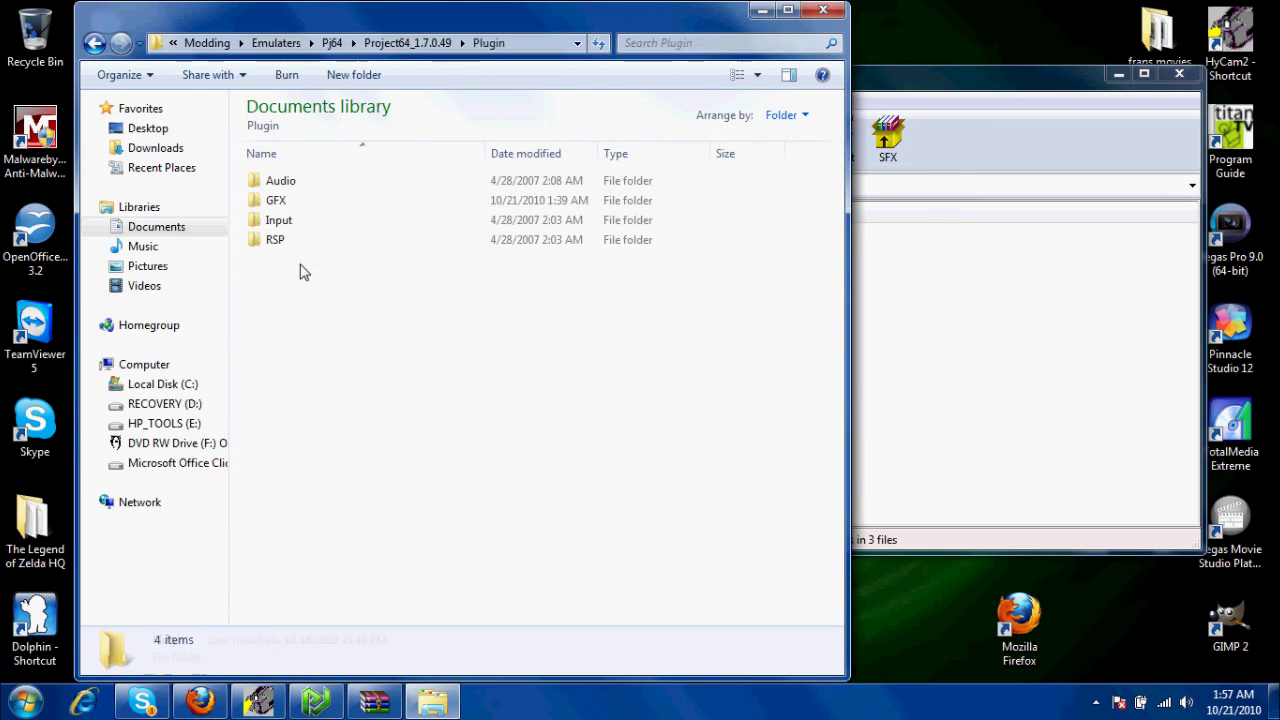
pyautogui.doubleClick(306, 200)
pyautogui.click(853, 250)
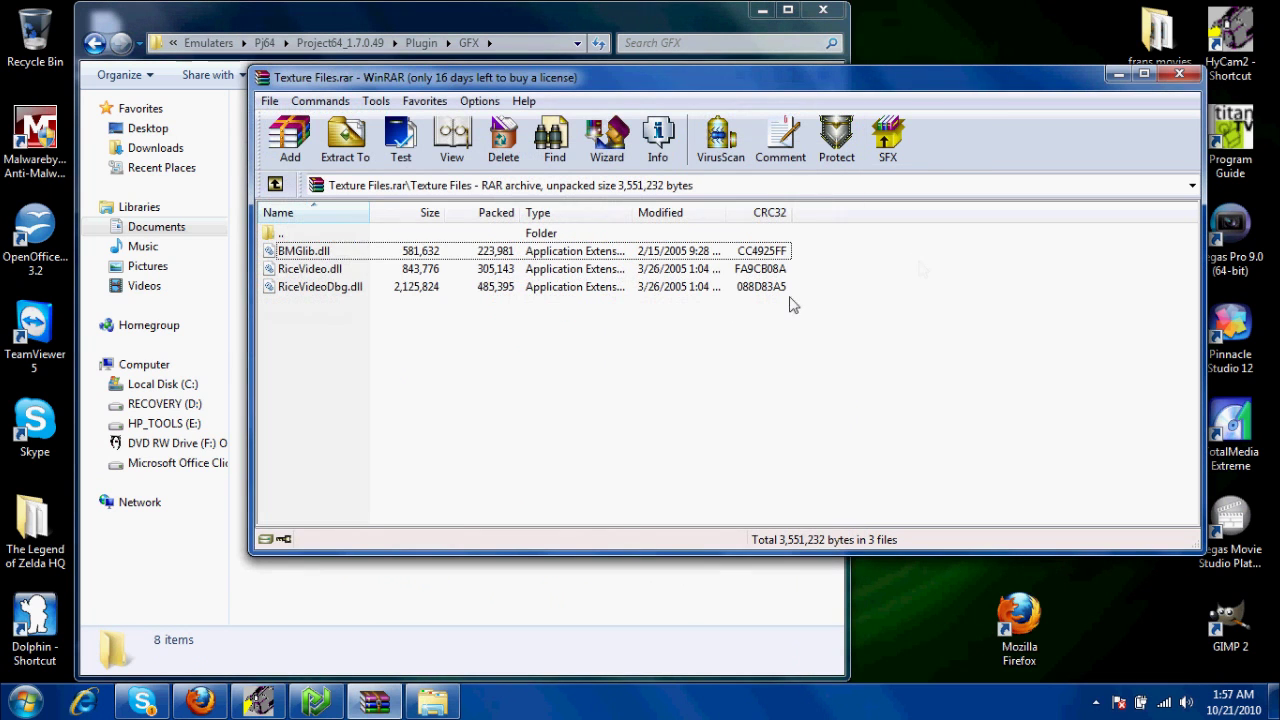
pyautogui.click(350, 276)
pyautogui.click(324, 294)
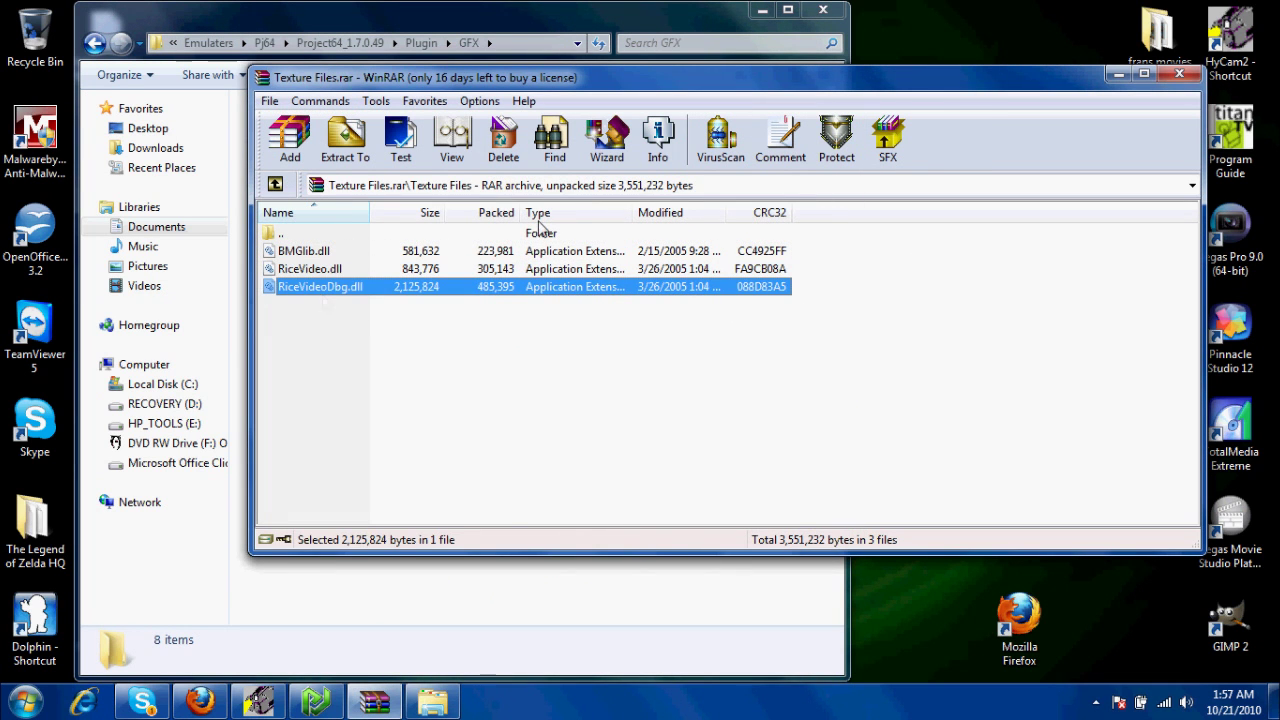
pyautogui.click(673, 34)
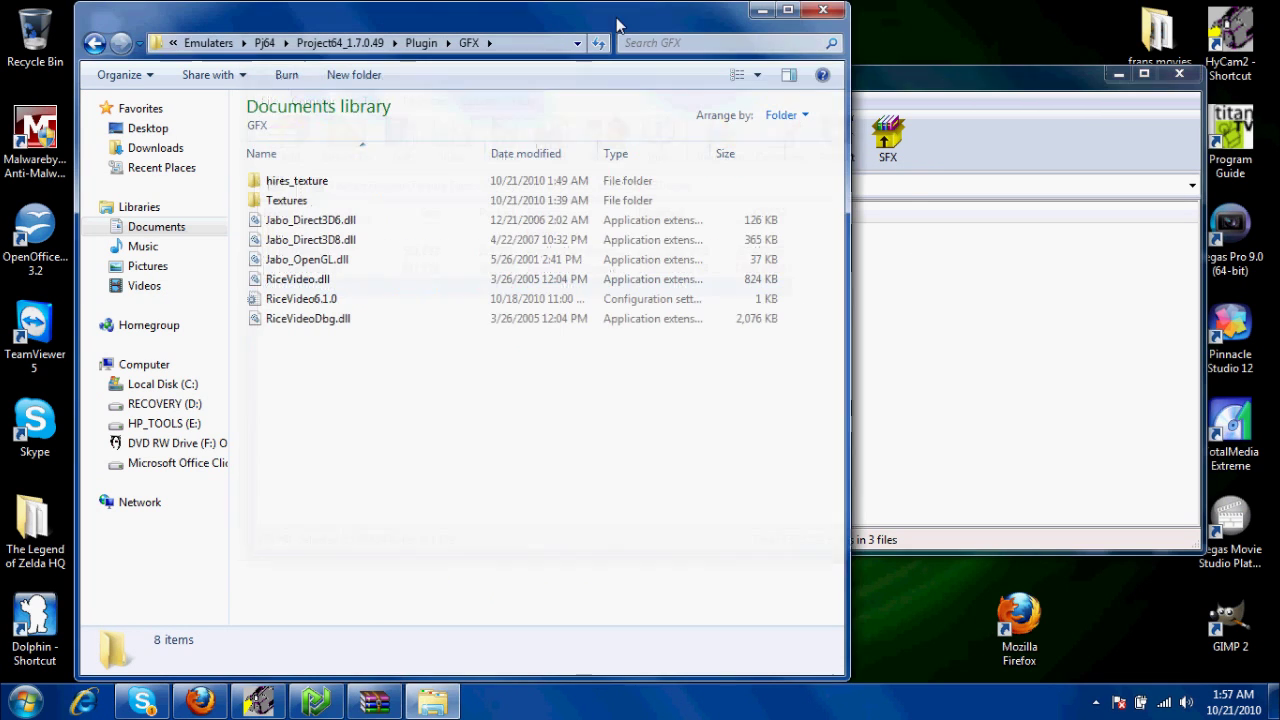
pyautogui.click(338, 305)
pyautogui.click(330, 280)
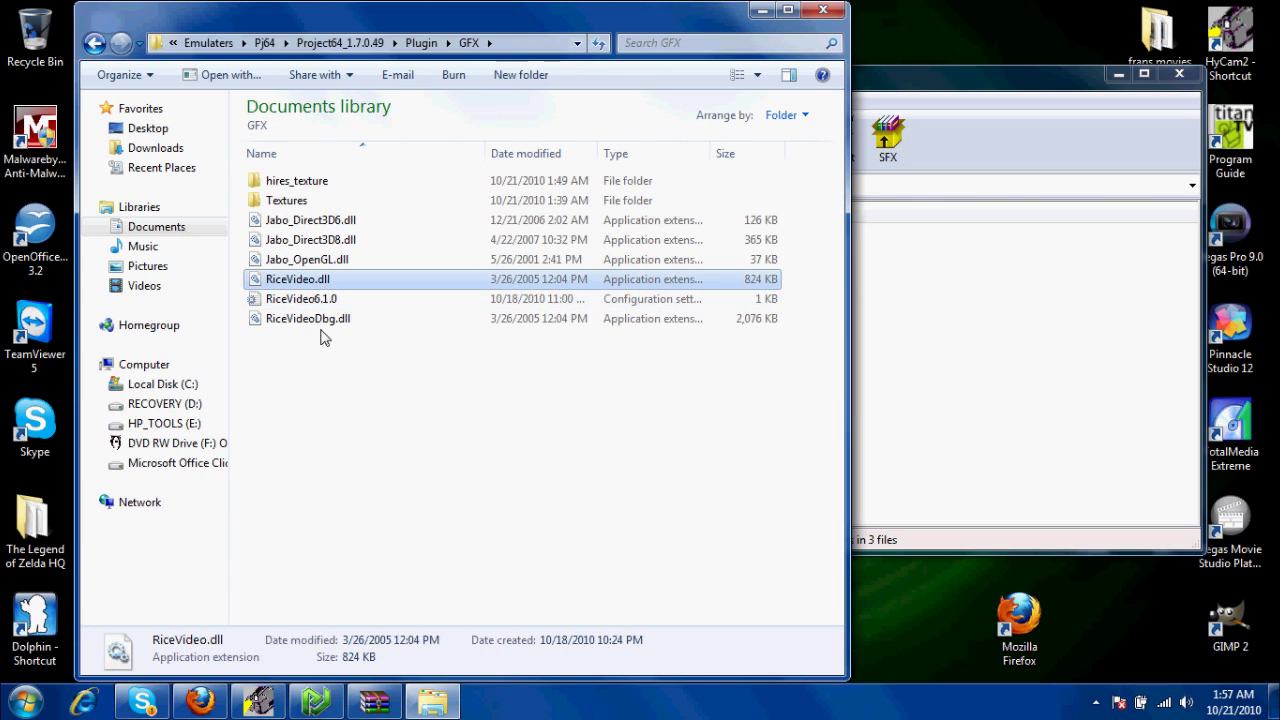
pyautogui.click(307, 322)
pyautogui.click(305, 284)
pyautogui.click(307, 456)
# Step: Point out the hires_texture and Textures folders in GFX and open hires_texture
pyautogui.click(300, 181)
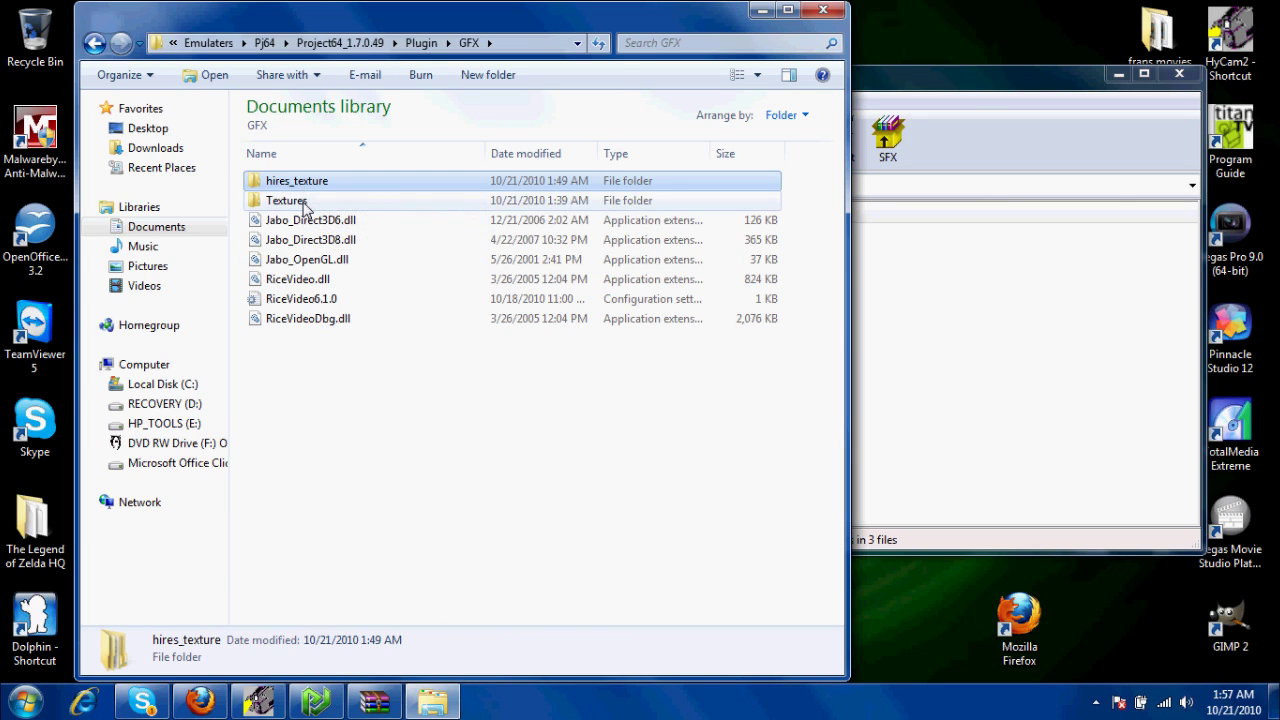
pyautogui.click(304, 202)
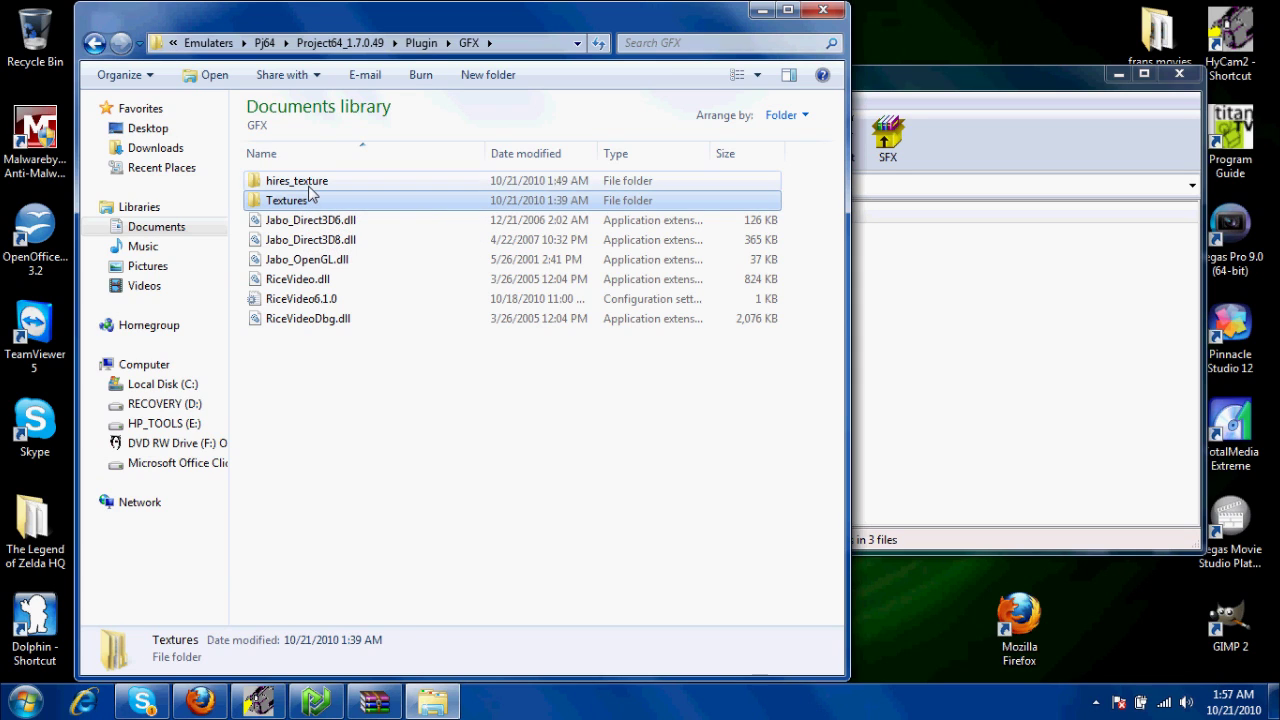
pyautogui.click(310, 185)
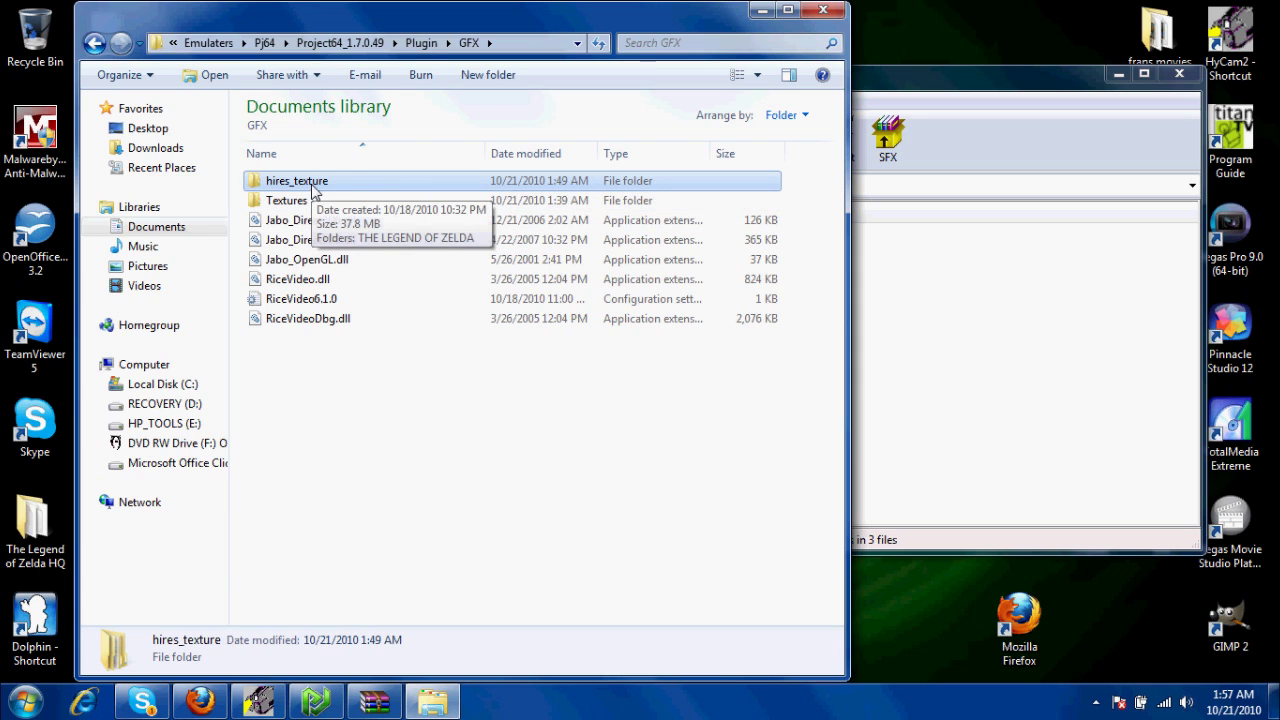
pyautogui.doubleClick(312, 188)
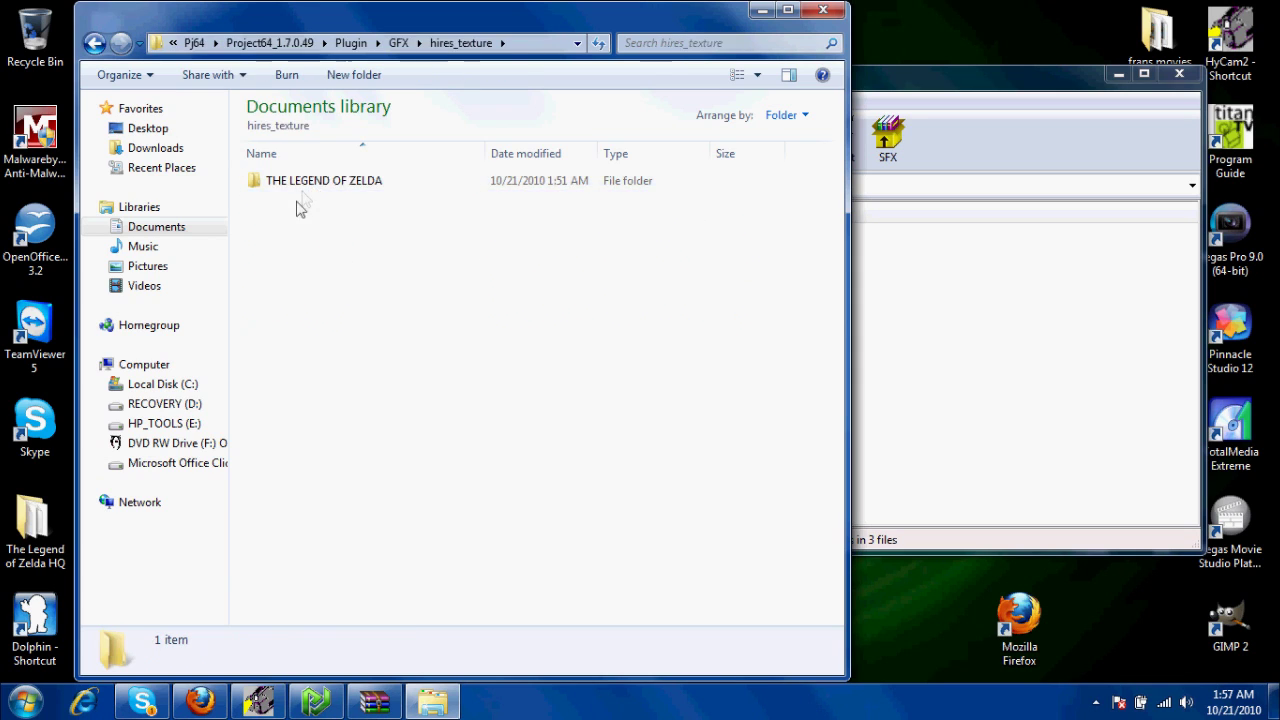
# Step: Show the running Project64 game window beside the folder list and open the matching THE LEGEND OF ZELDA folder
pyautogui.click(312, 703)
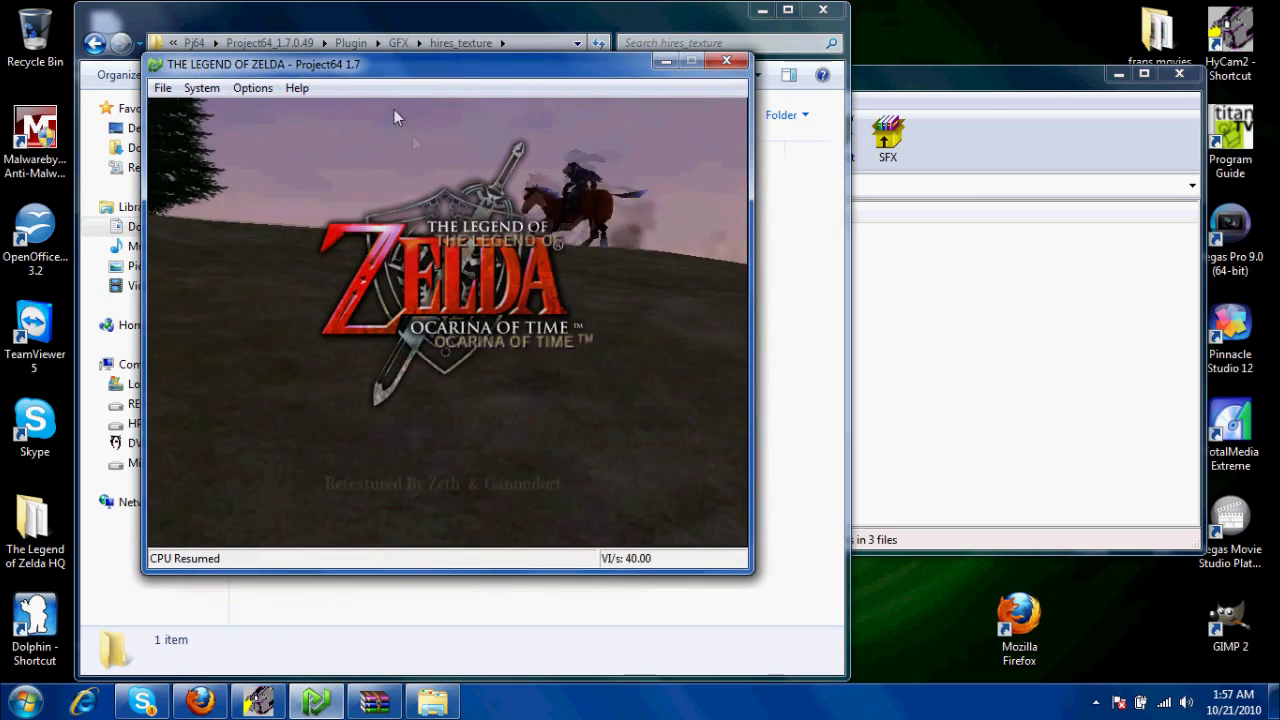
pyautogui.moveTo(370, 64); pyautogui.dragTo(743, 123)
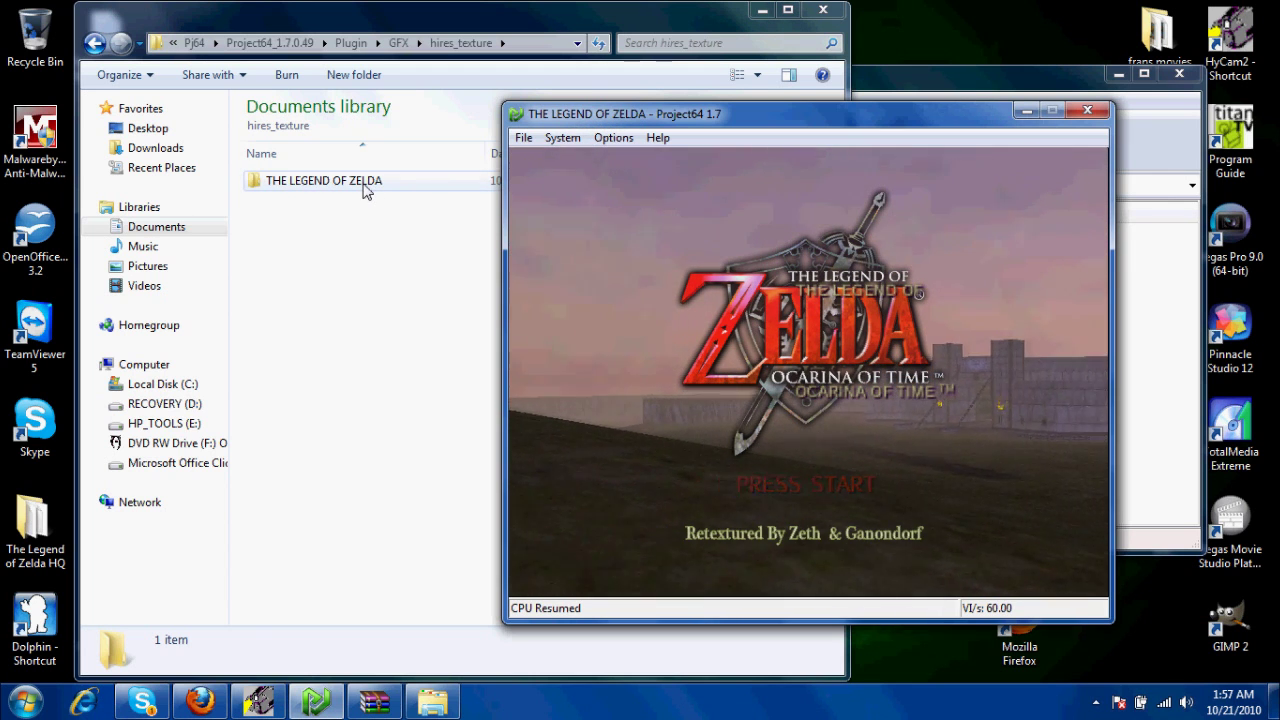
pyautogui.doubleClick(365, 190)
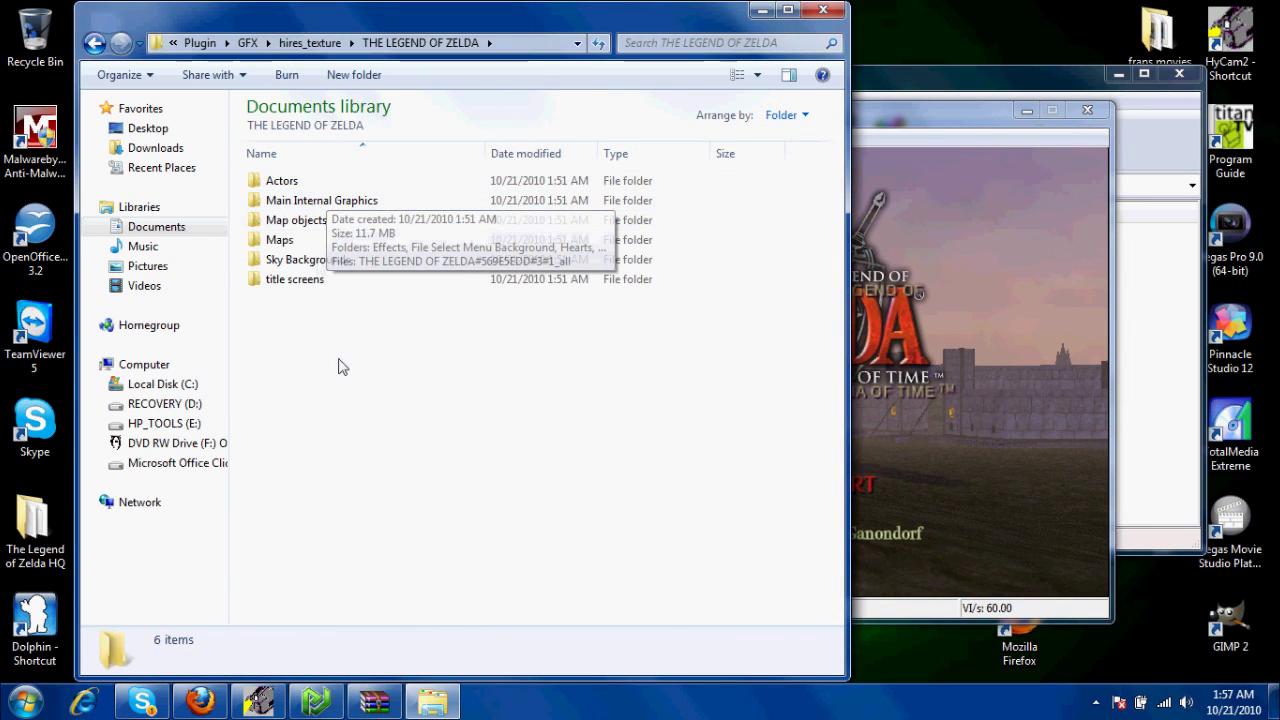
# Step: Highlight all the texture folders from Actors to title screens, clear the selection, and close the folder window
pyautogui.moveTo(344, 332); pyautogui.dragTo(307, 180)
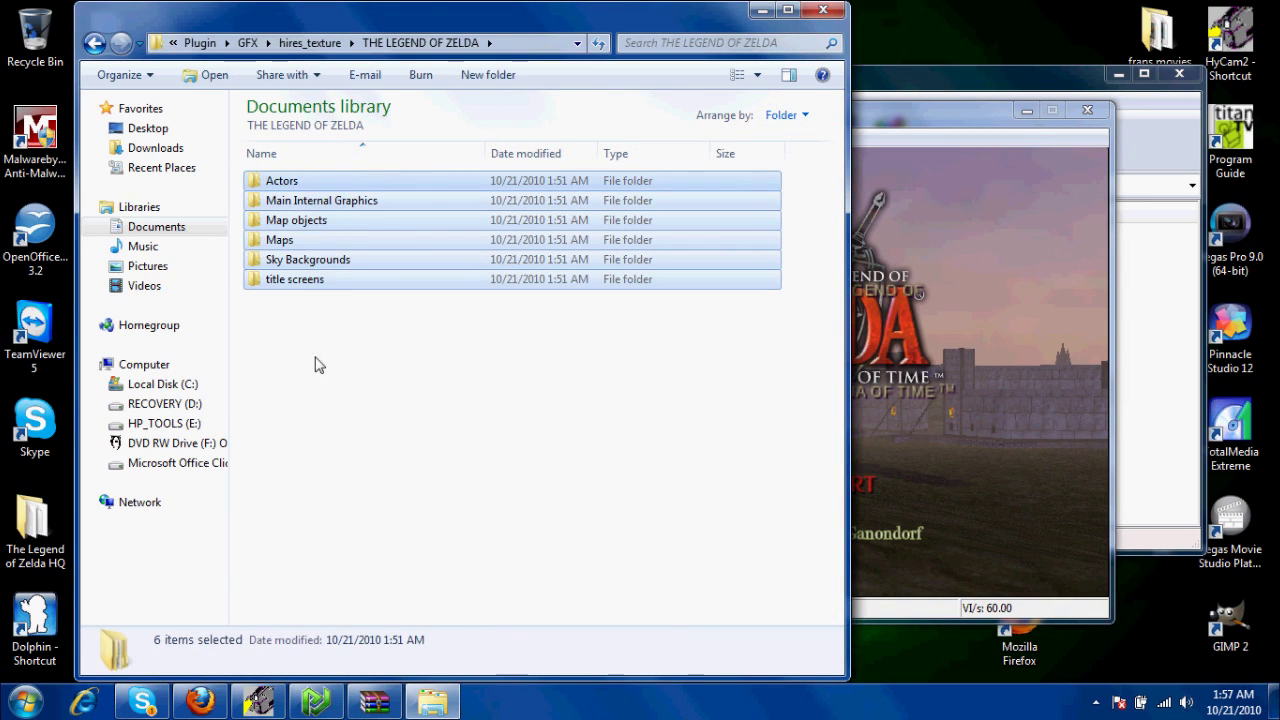
pyautogui.moveTo(315, 358); pyautogui.dragTo(381, 172)
pyautogui.click(607, 443)
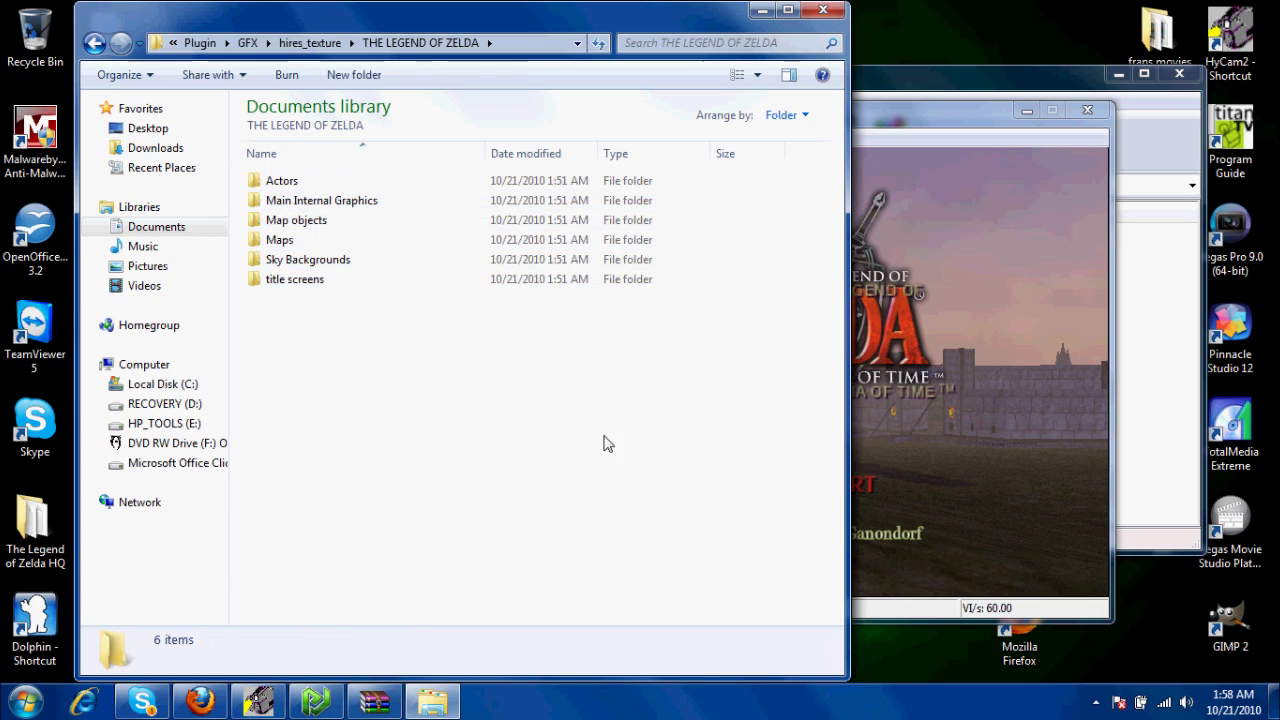
pyautogui.click(822, 11)
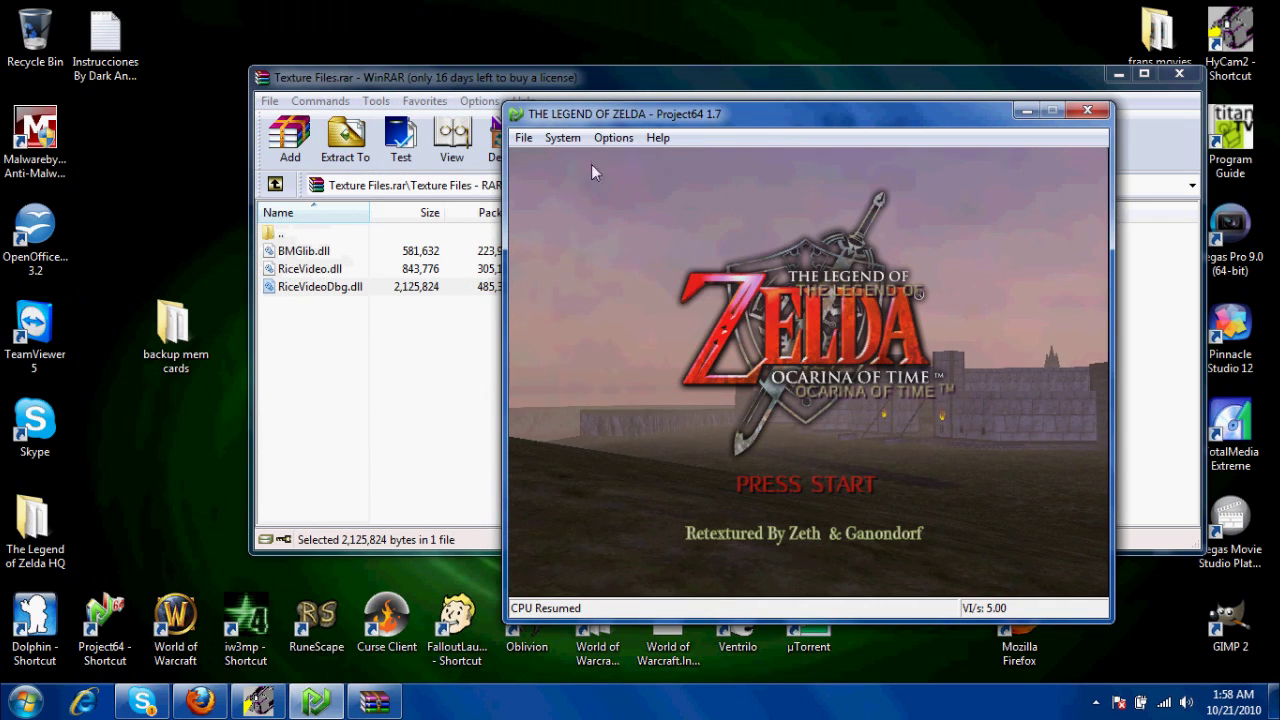
# Step: Review the video plugin selection and general options in Project64's settings, then close them without changes
pyautogui.click(603, 138)
pyautogui.click(645, 316)
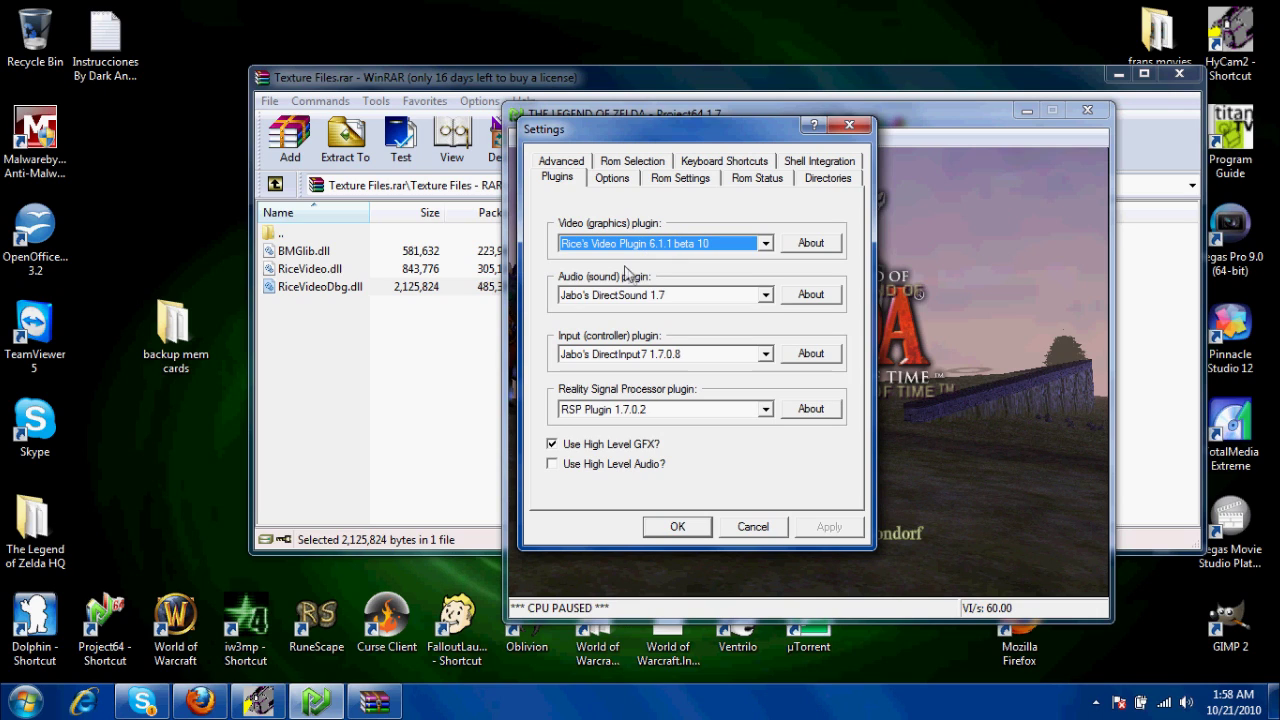
pyautogui.click(603, 182)
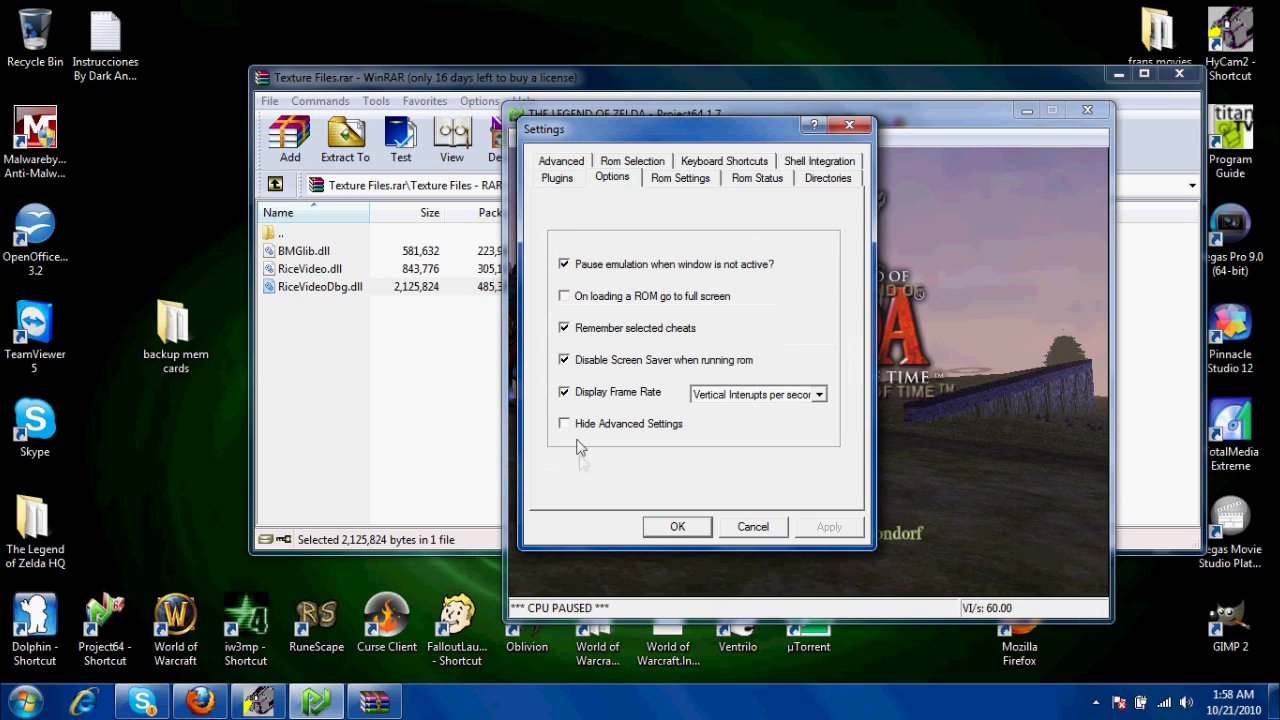
pyautogui.click(743, 527)
# Step: Open the graphics plugin configuration and review the texture filters, game default options and general options, leaving without changes
pyautogui.click(613, 137)
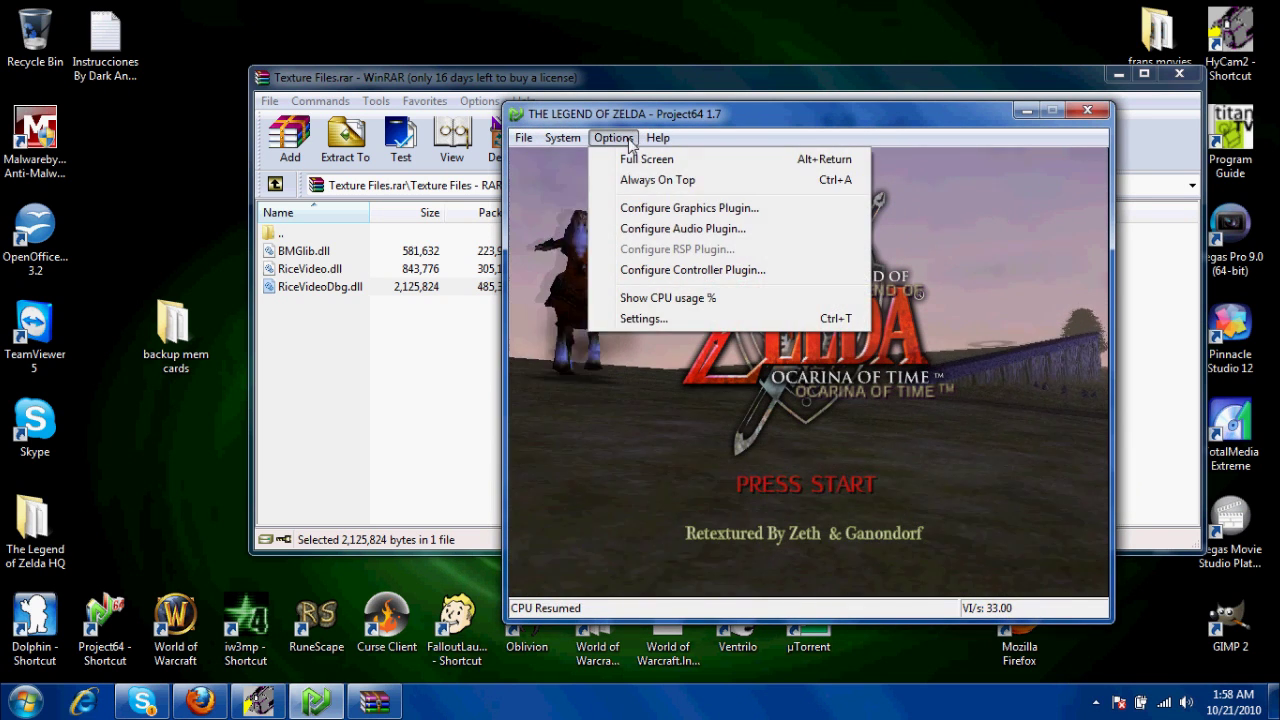
pyautogui.click(667, 209)
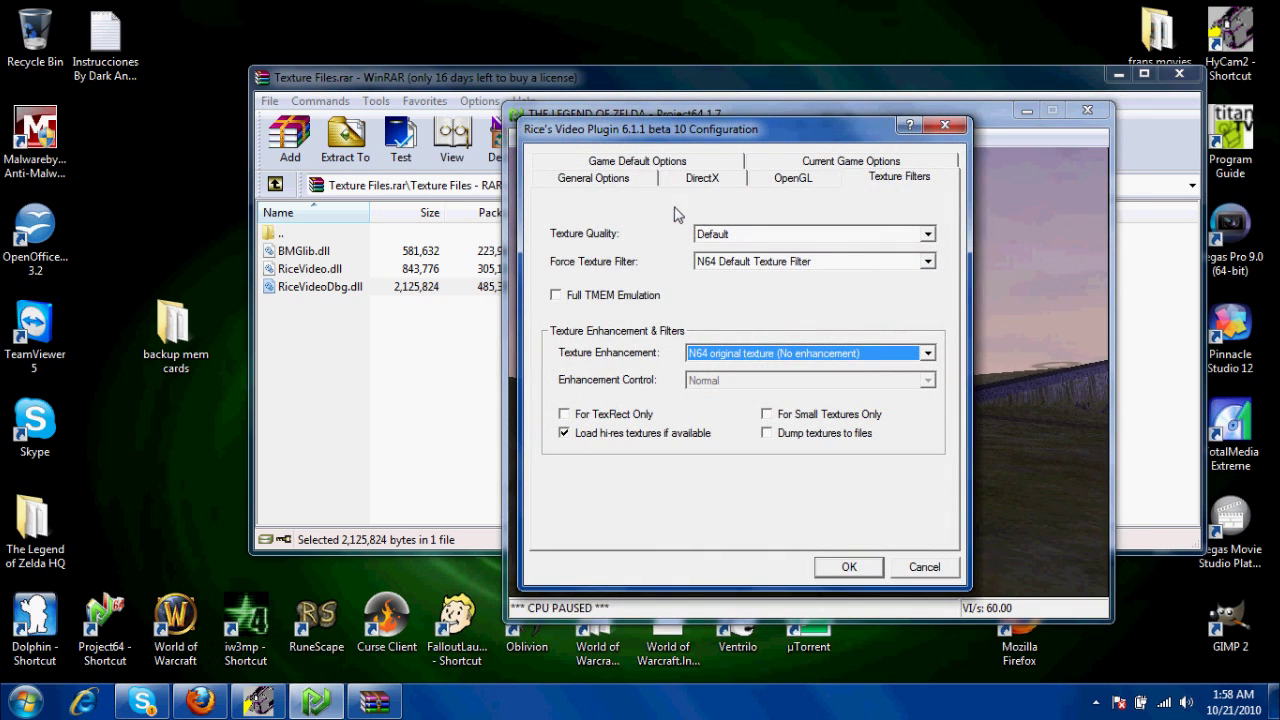
pyautogui.click(880, 178)
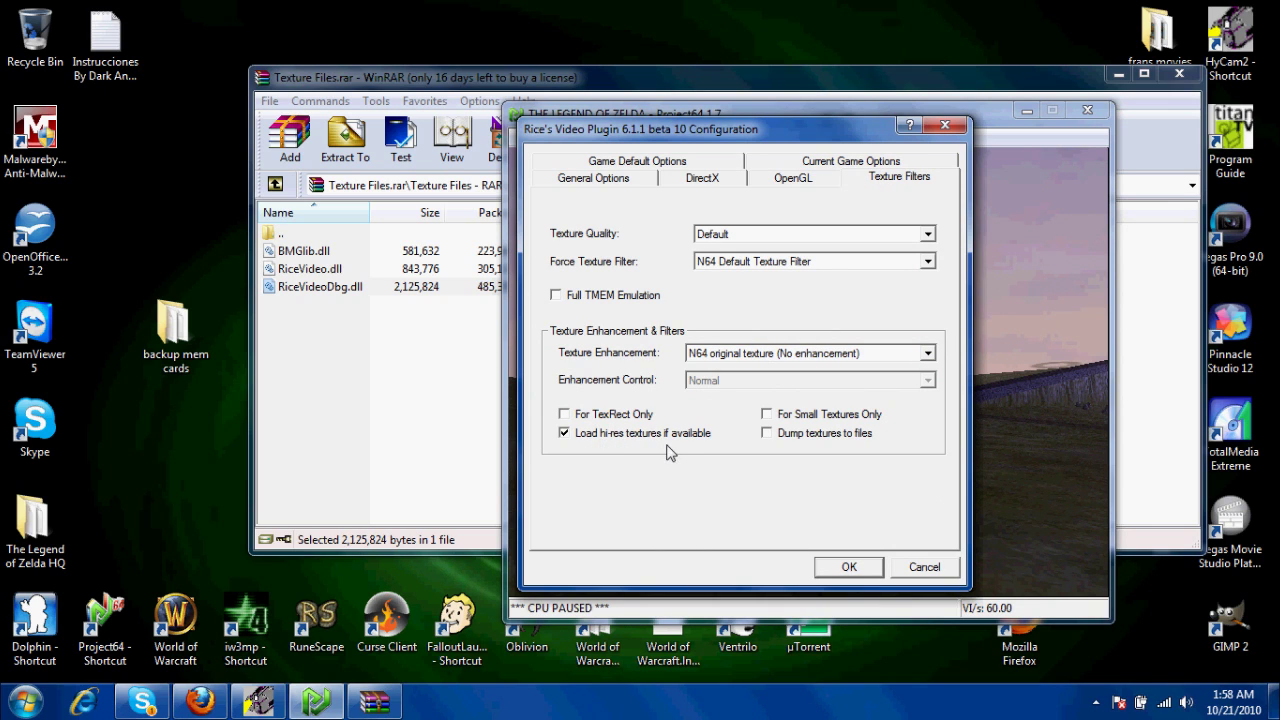
pyautogui.click(641, 165)
pyautogui.click(604, 166)
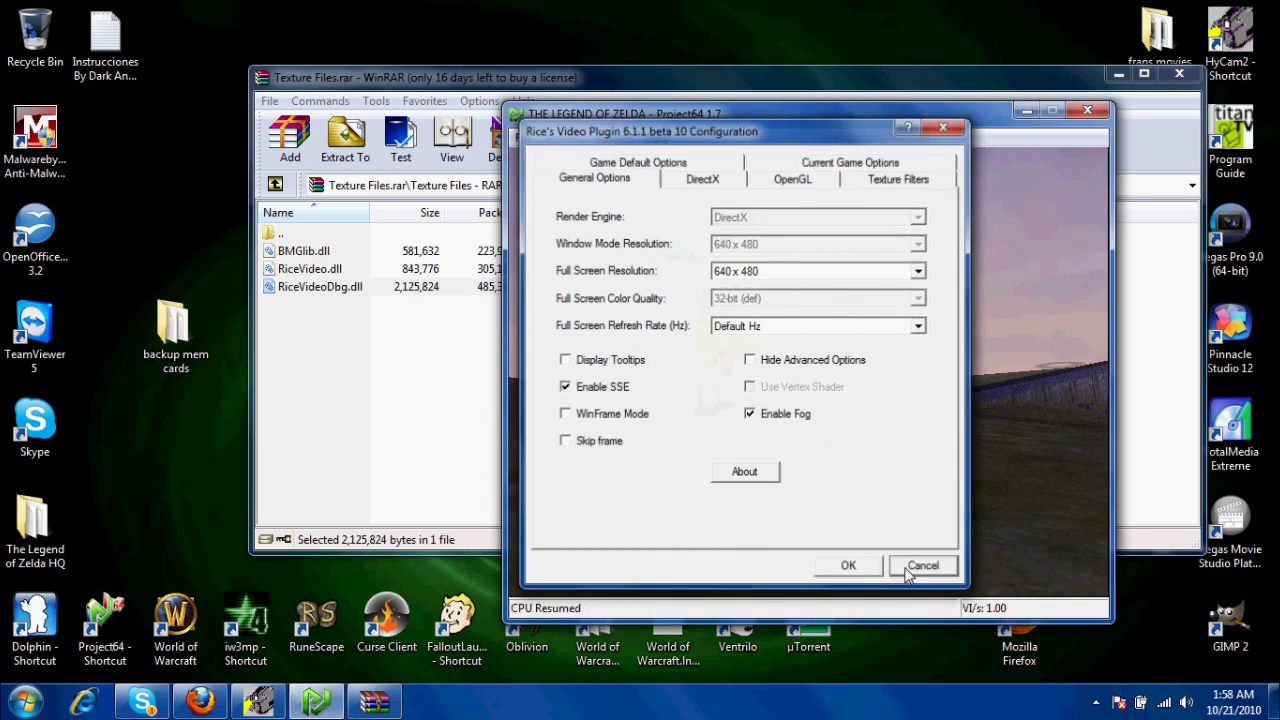
# Step: Close the video plugin configuration without changes and end the running Zelda emulation
pyautogui.click(922, 567)
pyautogui.moveTo(682, 121); pyautogui.dragTo(635, 91)
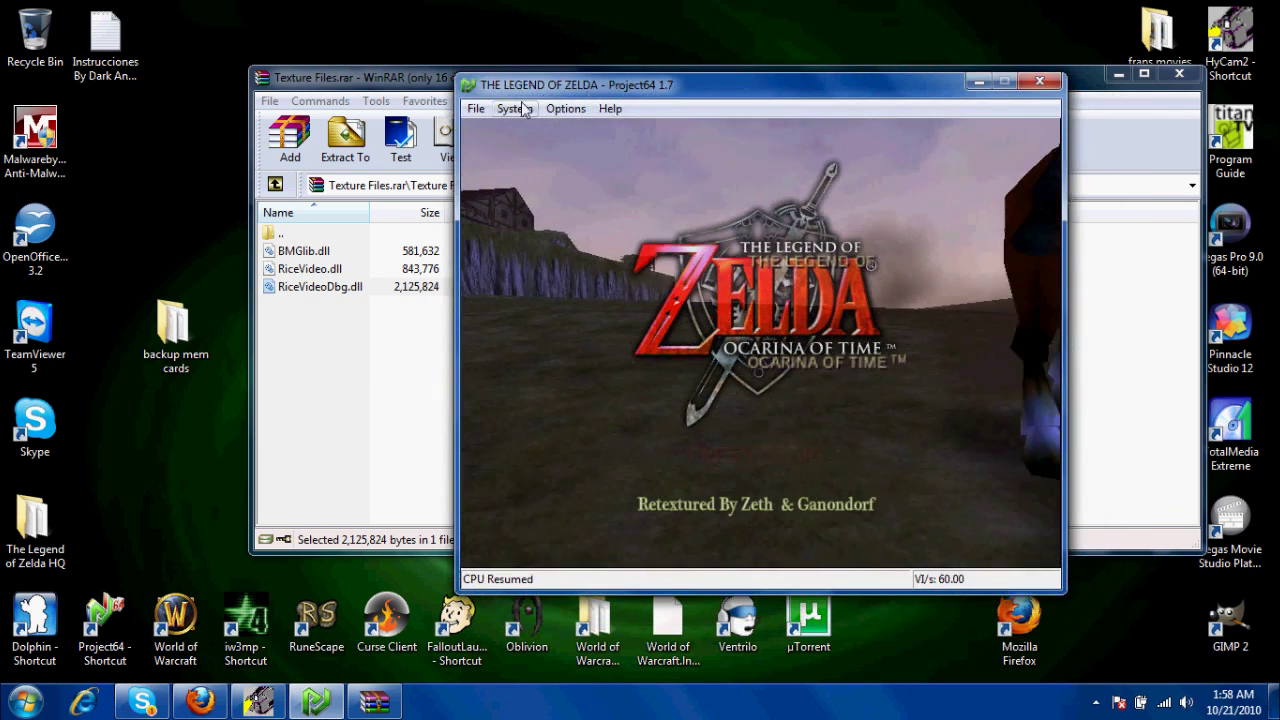
pyautogui.click(476, 109)
pyautogui.click(505, 202)
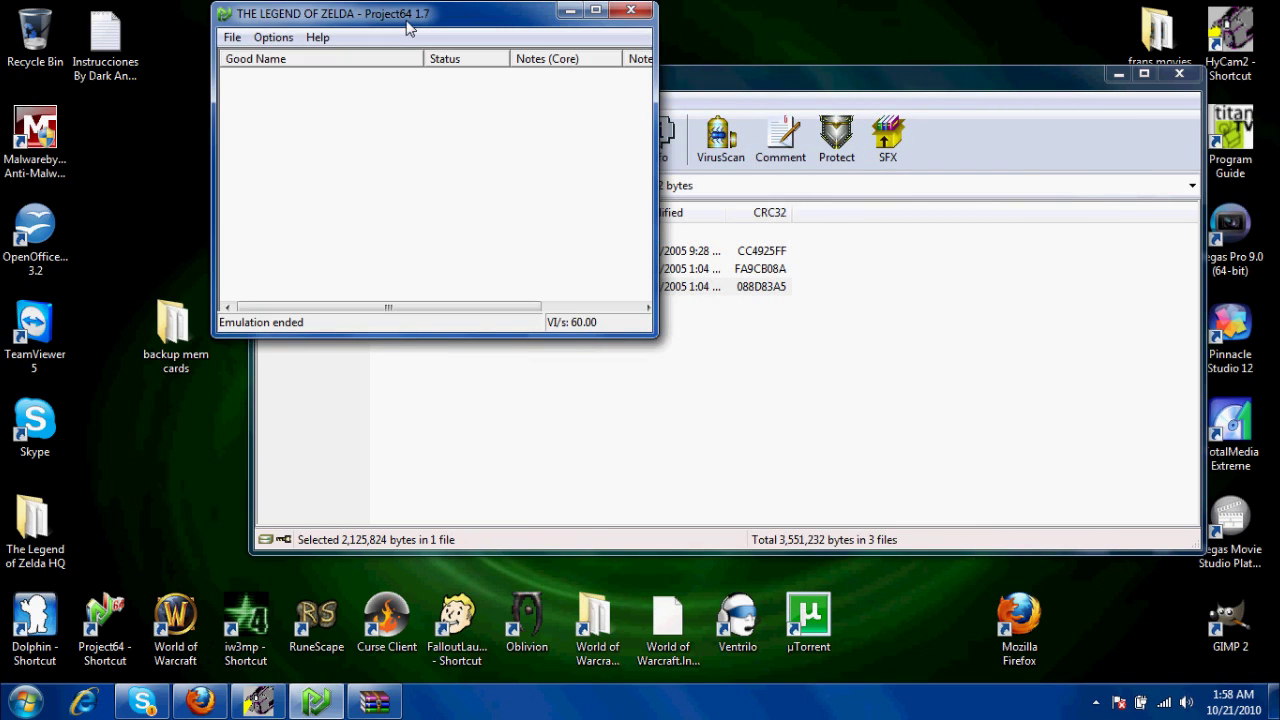
# Step: Open the Legend of Zelda - Ocarina of Time ROM and close the Texture Files archive window
pyautogui.click(233, 38)
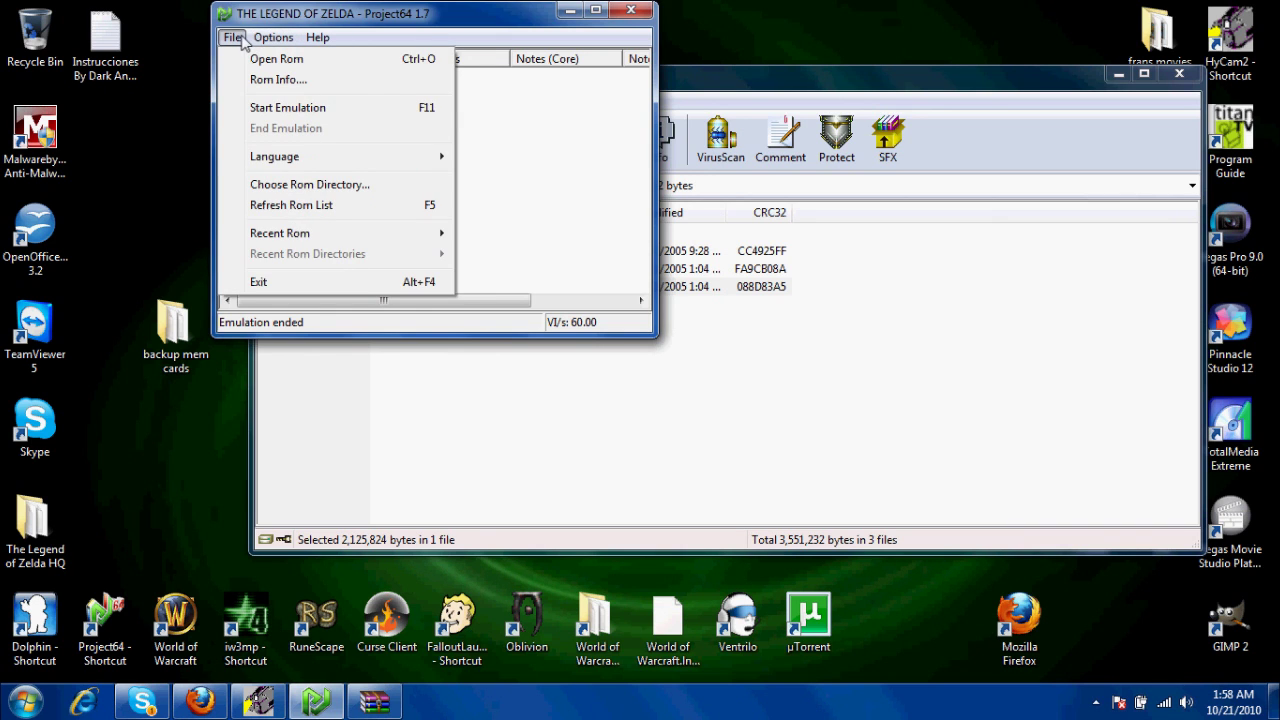
pyautogui.click(250, 59)
pyautogui.doubleClick(450, 251)
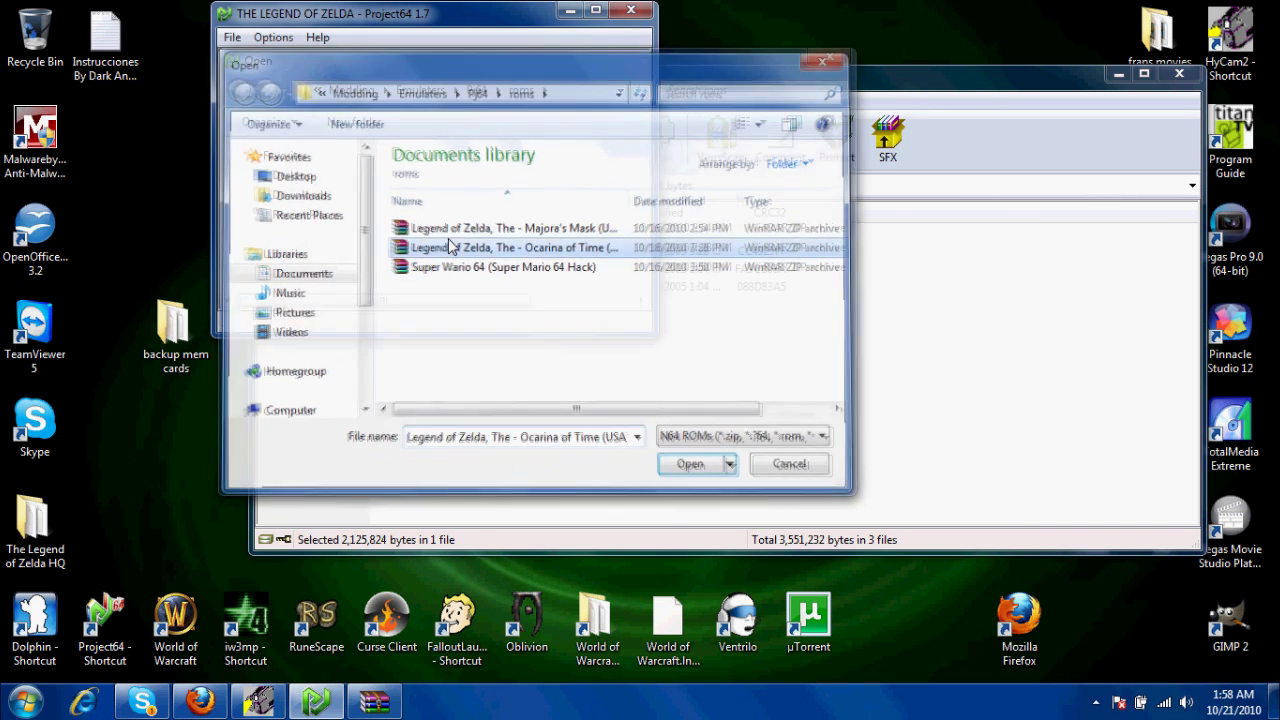
pyautogui.click(1179, 74)
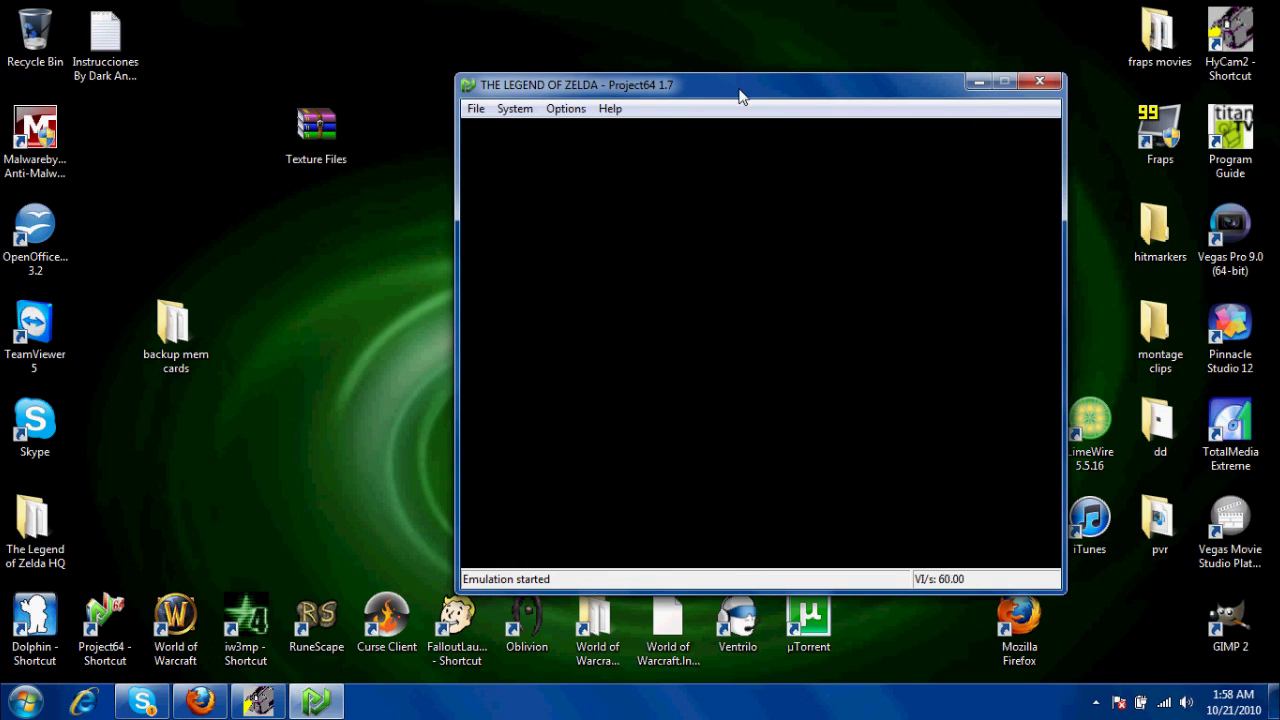
pyautogui.moveTo(742, 84); pyautogui.dragTo(652, 51)
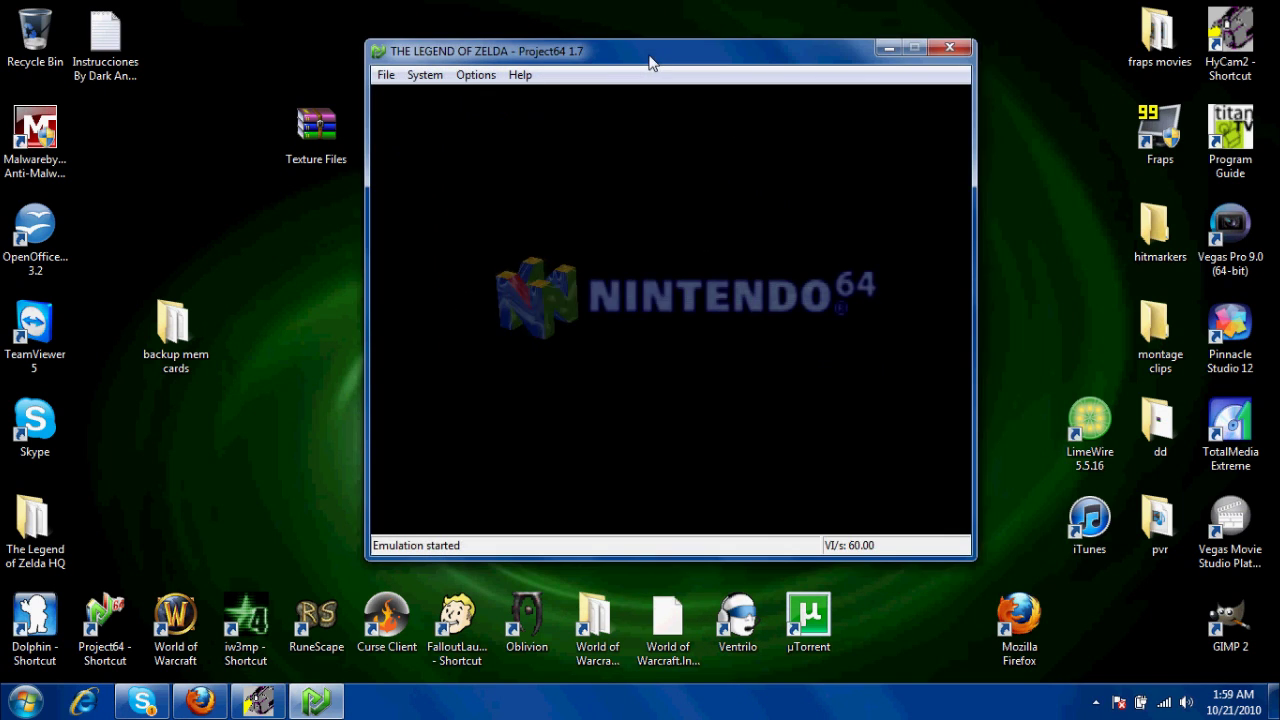
pyautogui.click(554, 322)
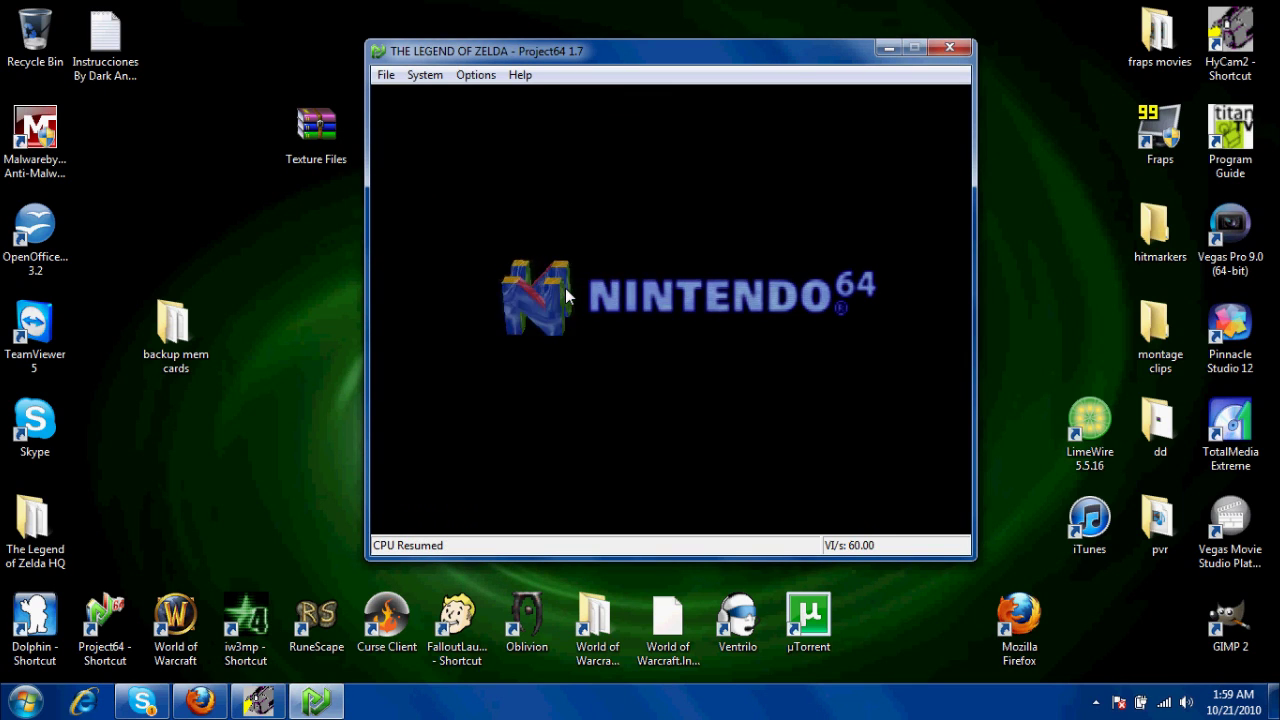
# Step: Open the audio plugin configuration to check its volume setting, then close it
pyautogui.click(468, 75)
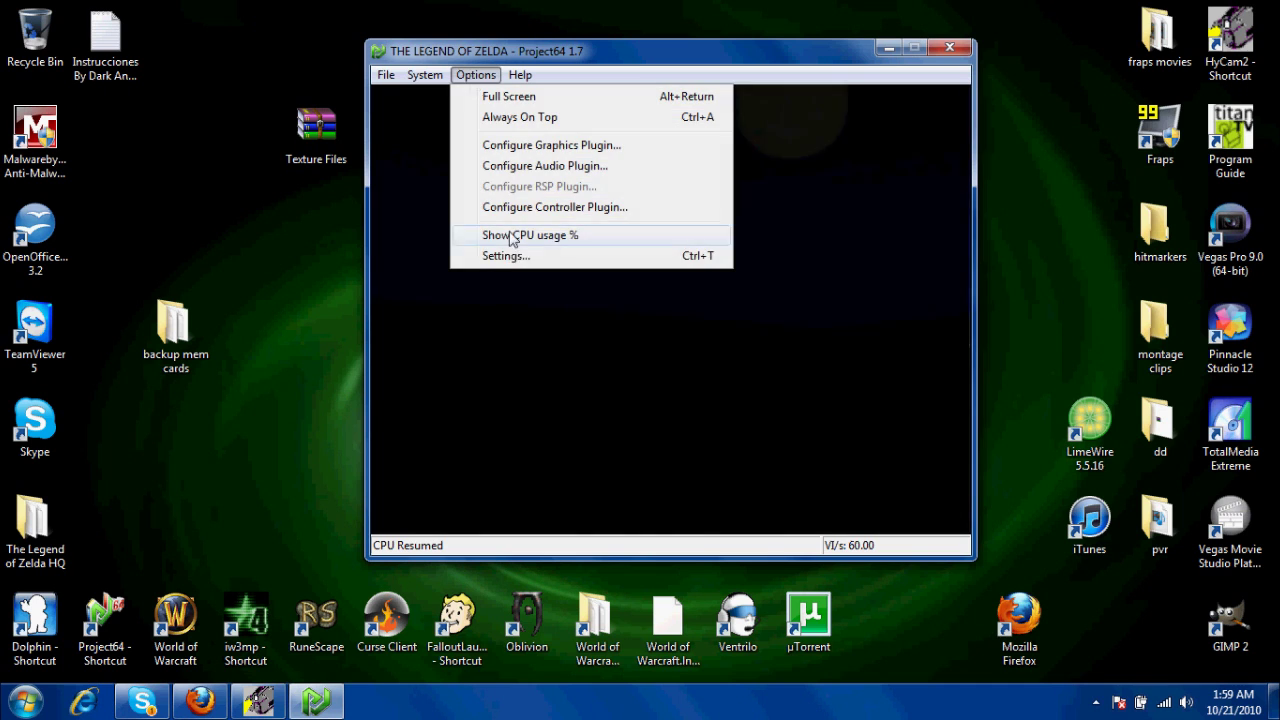
pyautogui.click(540, 166)
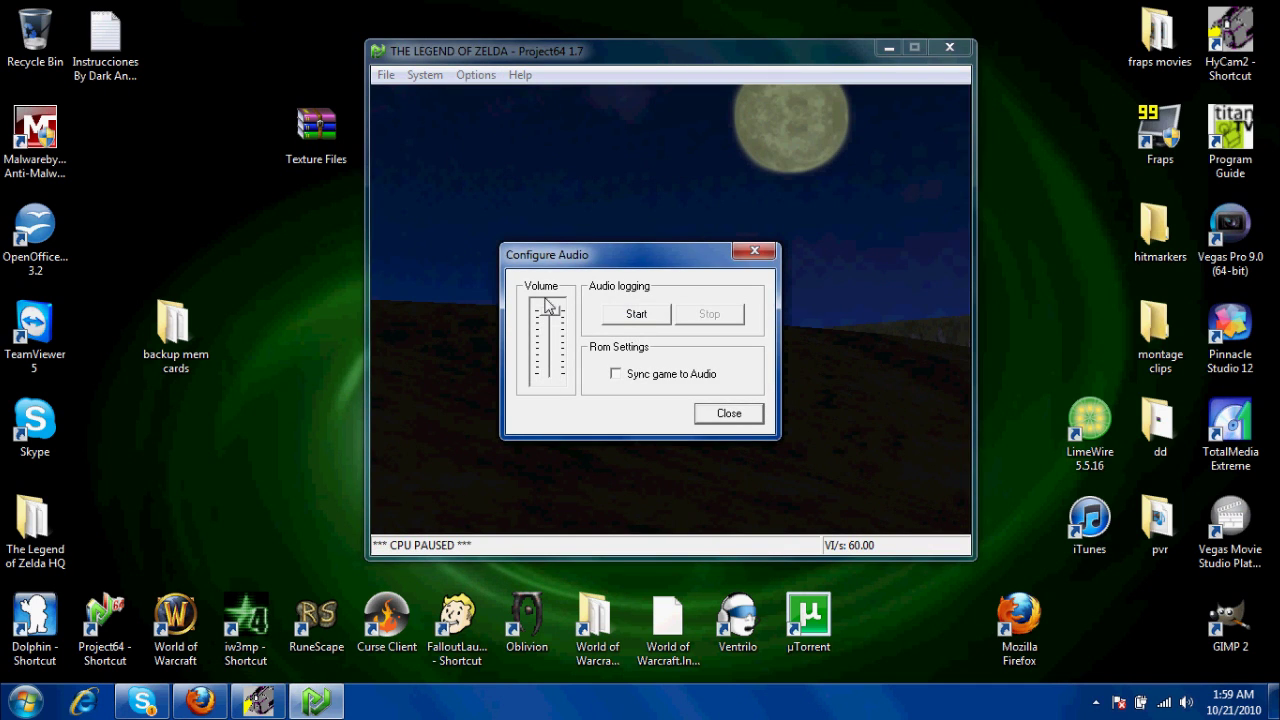
pyautogui.click(740, 413)
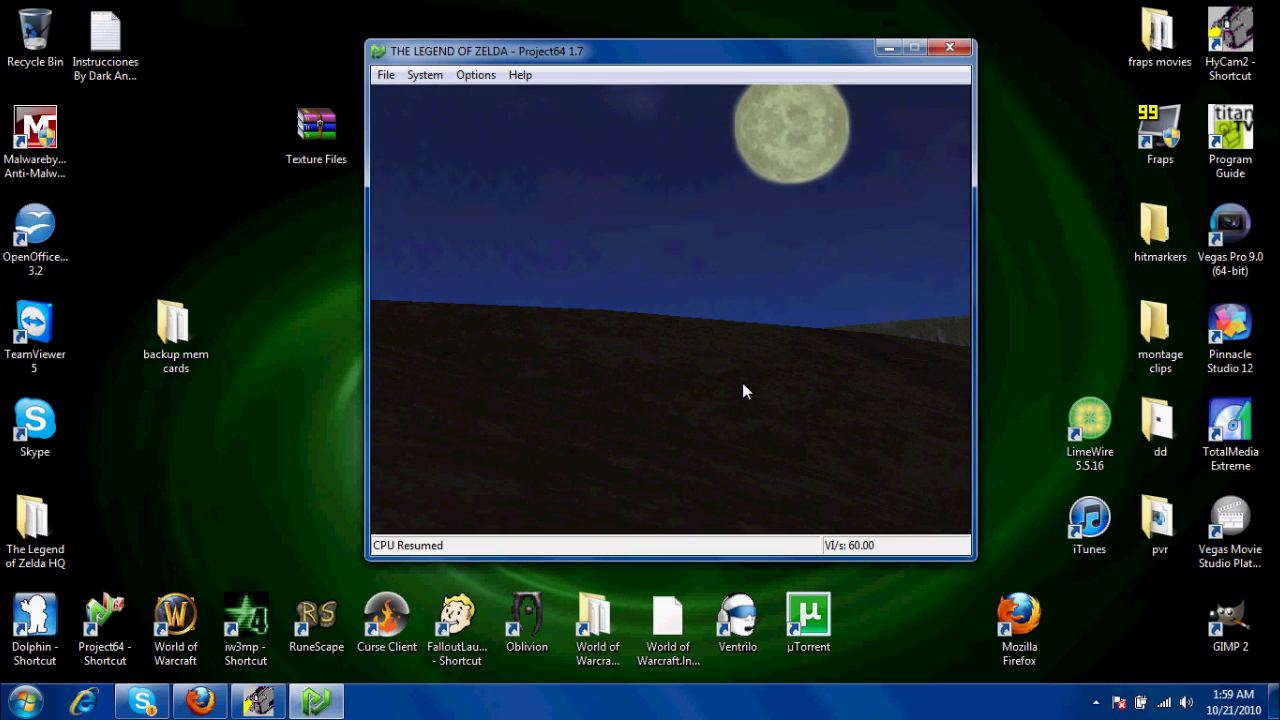
pyautogui.moveTo(583, 52); pyautogui.dragTo(619, 57)
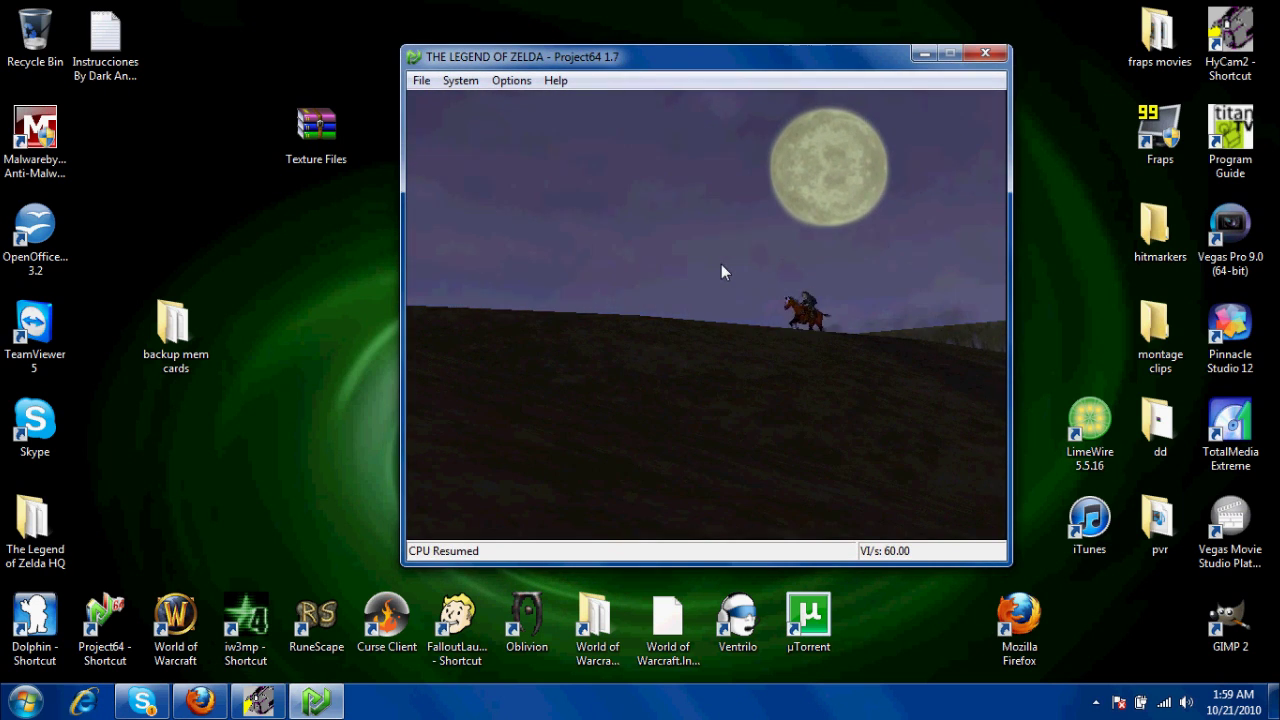
# Step: Set Player 1's game device to the JOYTECH NEO Se Advanced GamePad controller, load a saved controller profile and accept the configuration
pyautogui.click(511, 80)
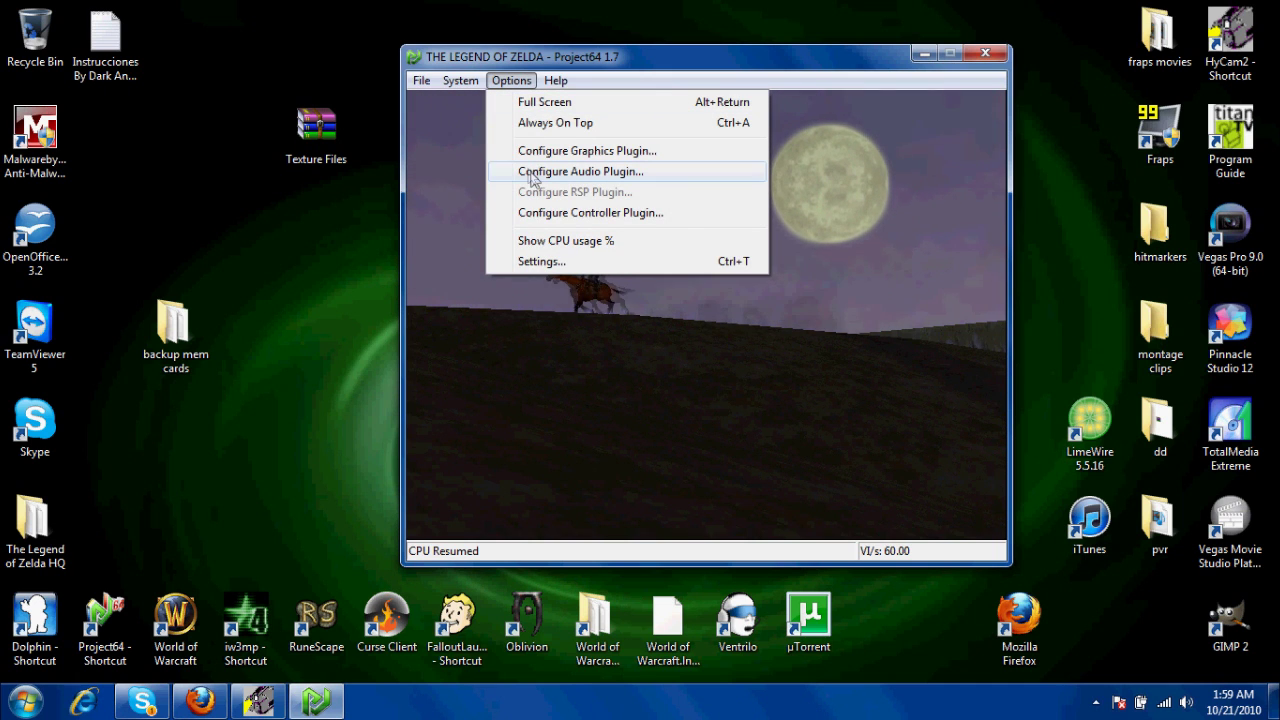
pyautogui.click(545, 212)
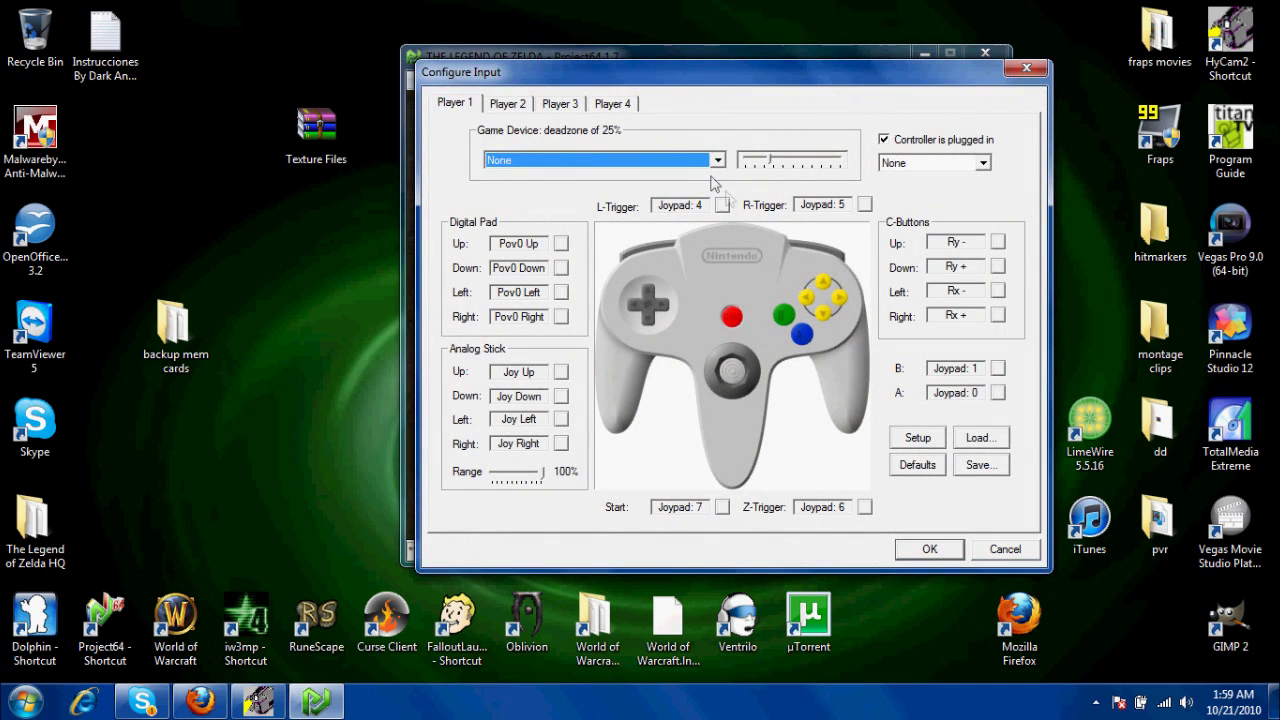
pyautogui.click(620, 160)
pyautogui.click(636, 190)
pyautogui.click(622, 160)
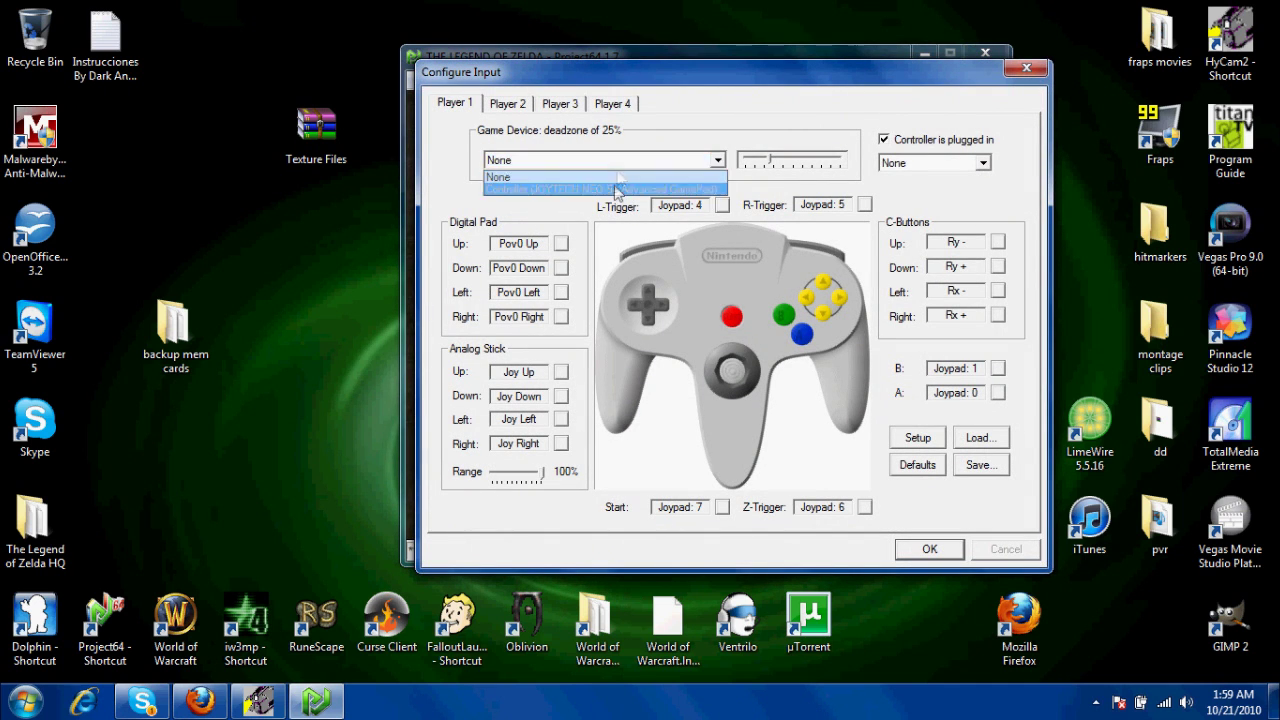
pyautogui.click(622, 190)
pyautogui.click(602, 160)
pyautogui.click(599, 190)
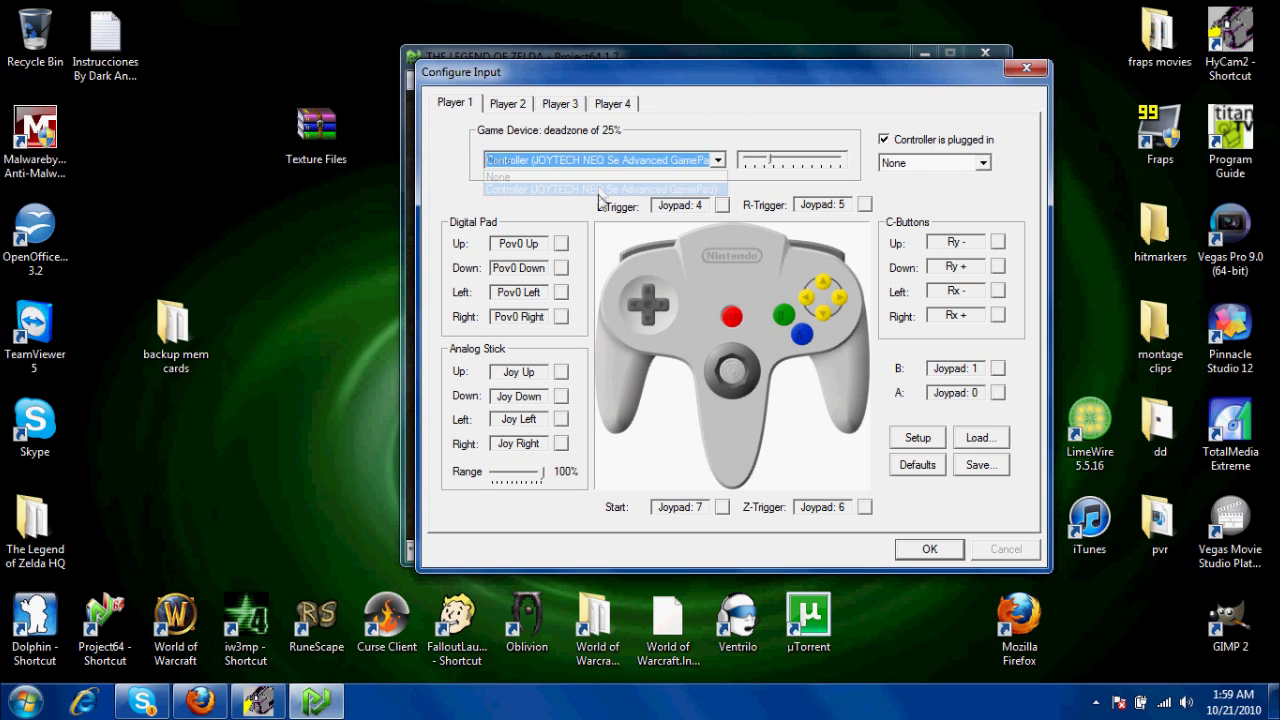
pyautogui.click(980, 437)
pyautogui.doubleClick(630, 268)
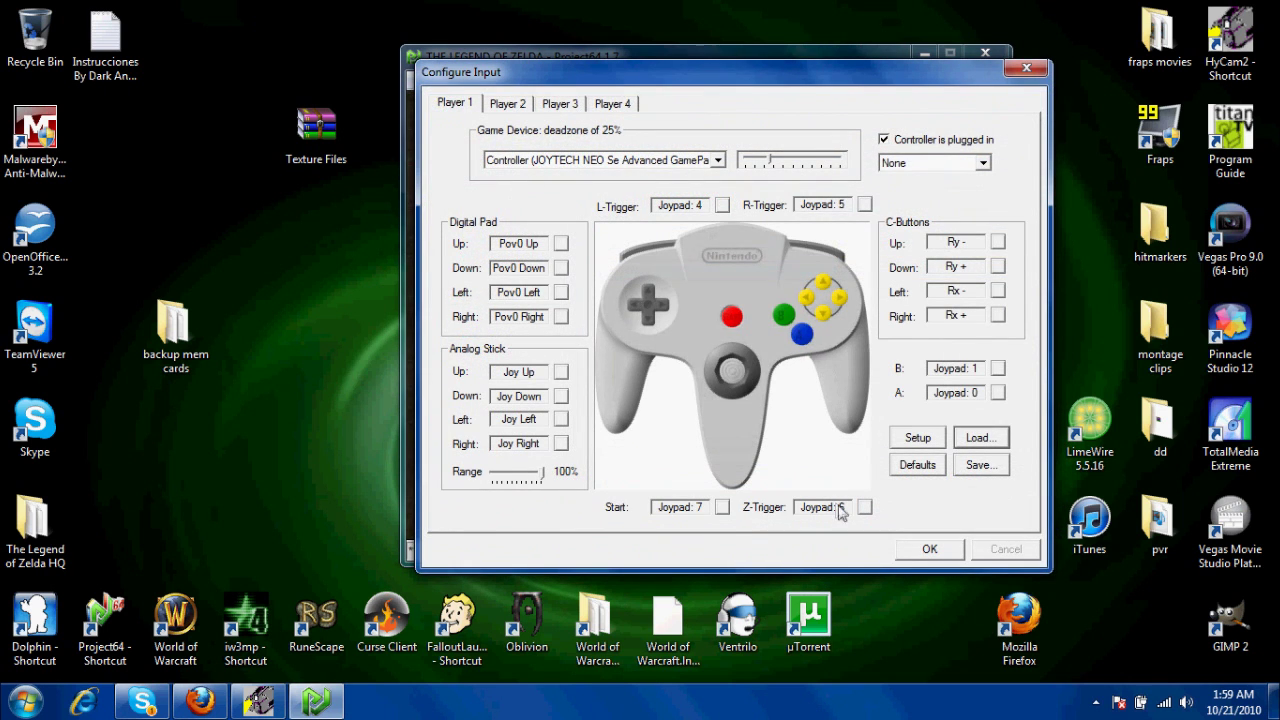
pyautogui.click(915, 553)
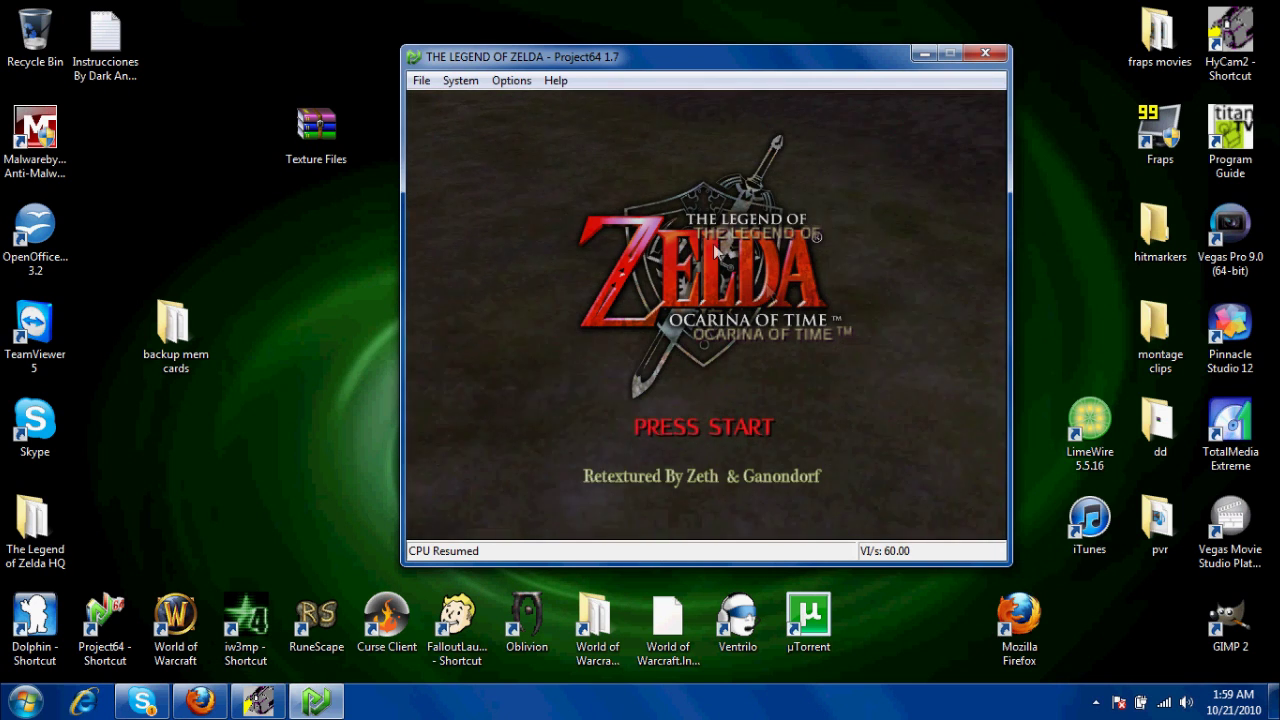
# Step: Review the audio plugin's volume and sync options once more and close the dialog
pyautogui.click(511, 80)
pyautogui.click(575, 163)
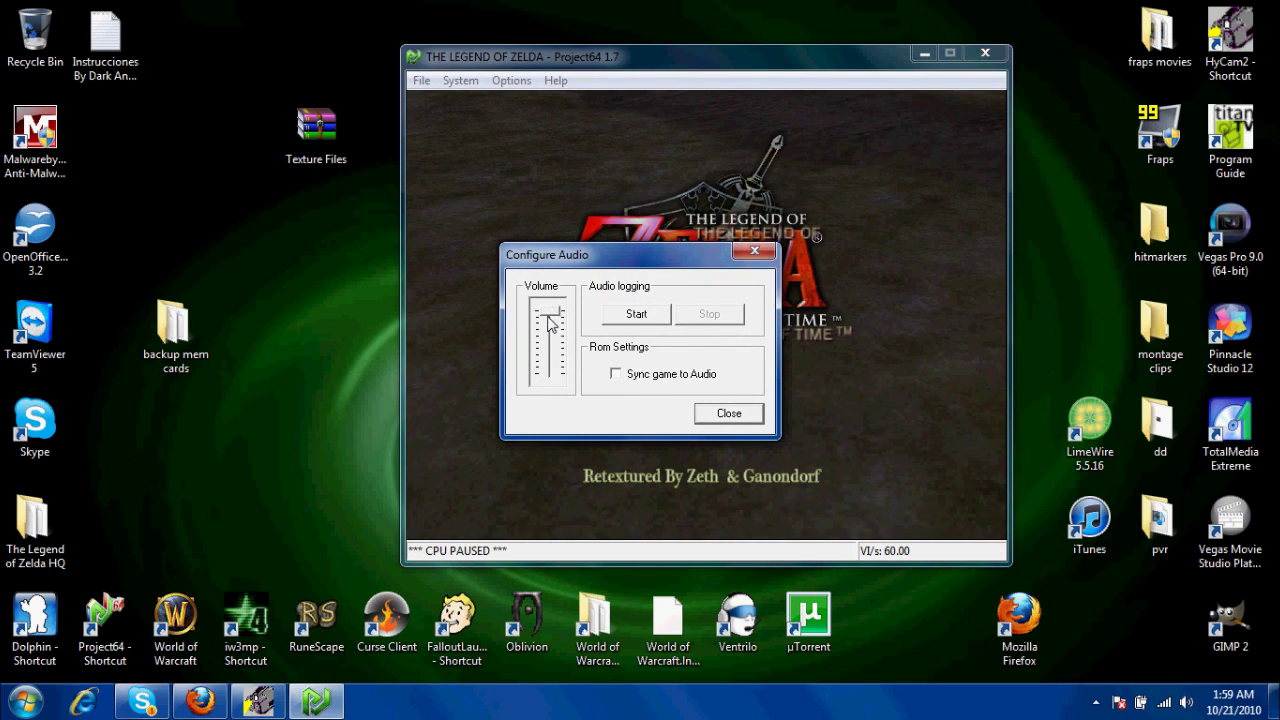
pyautogui.click(729, 413)
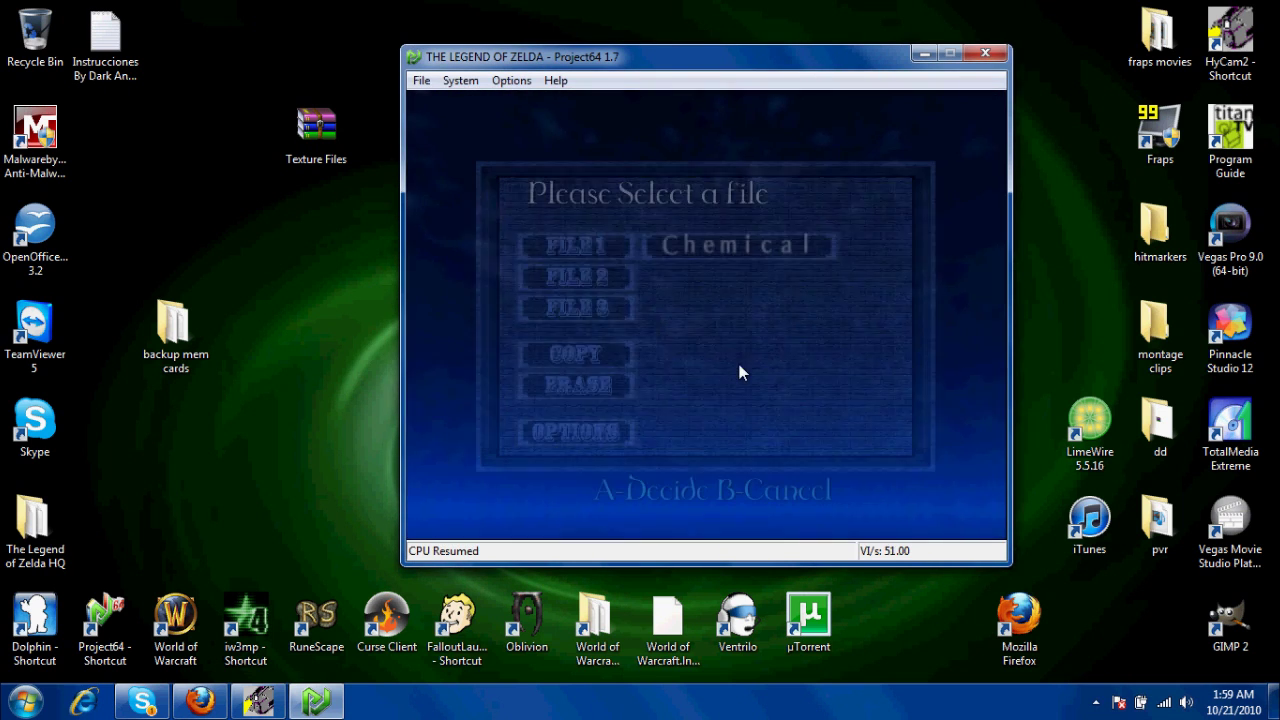
# Step: Open the File 1 save in the game and walk the character out of the house
pyautogui.press('x')
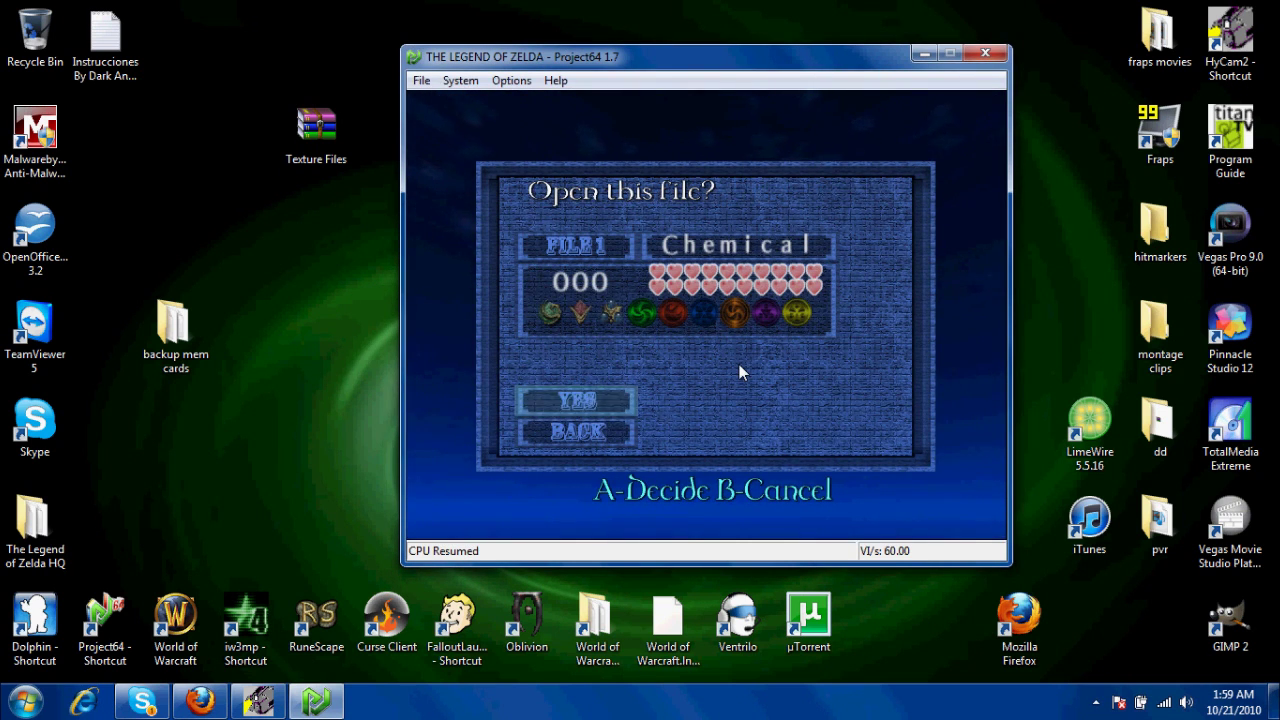
pyautogui.press('x')
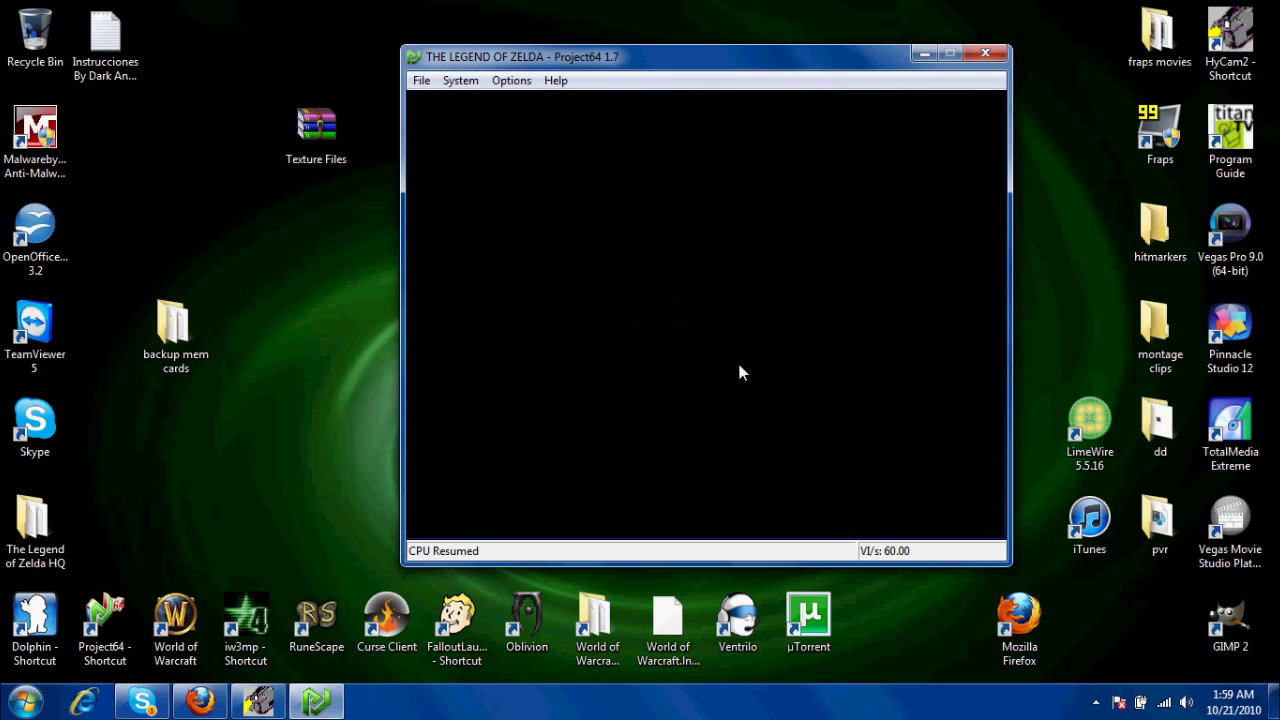
pyautogui.press('Left')
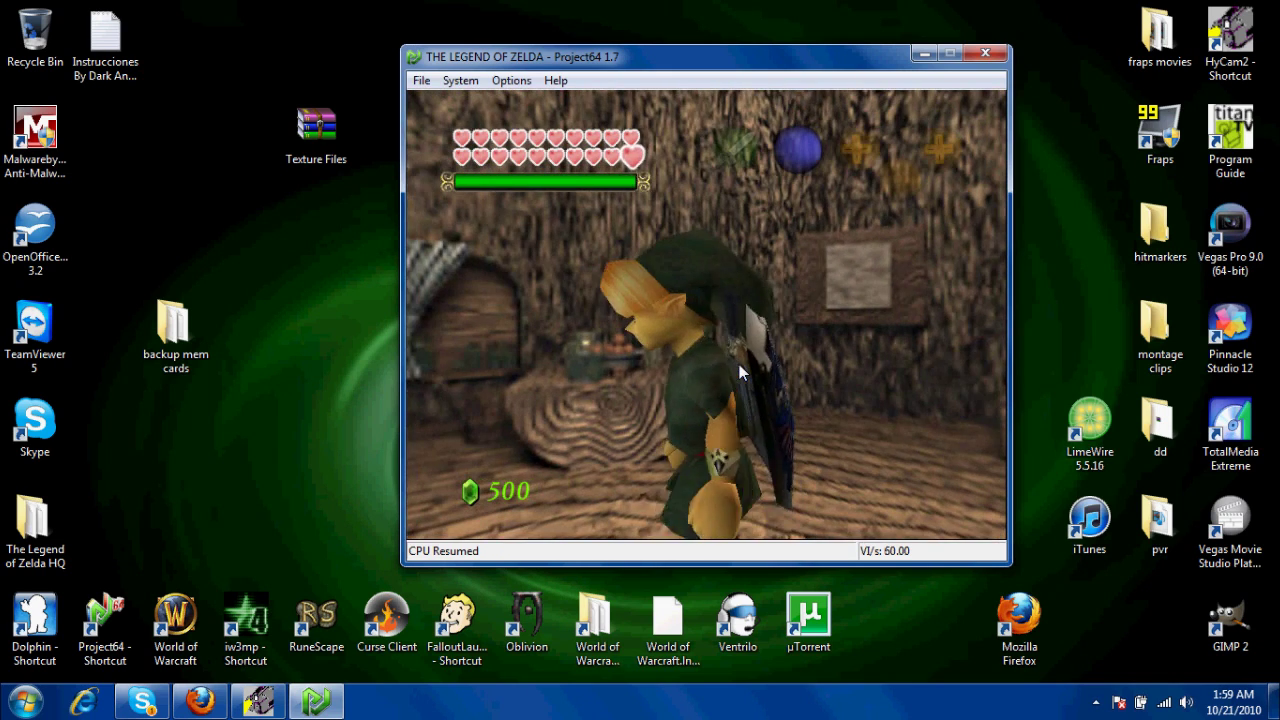
pyautogui.press('Up')
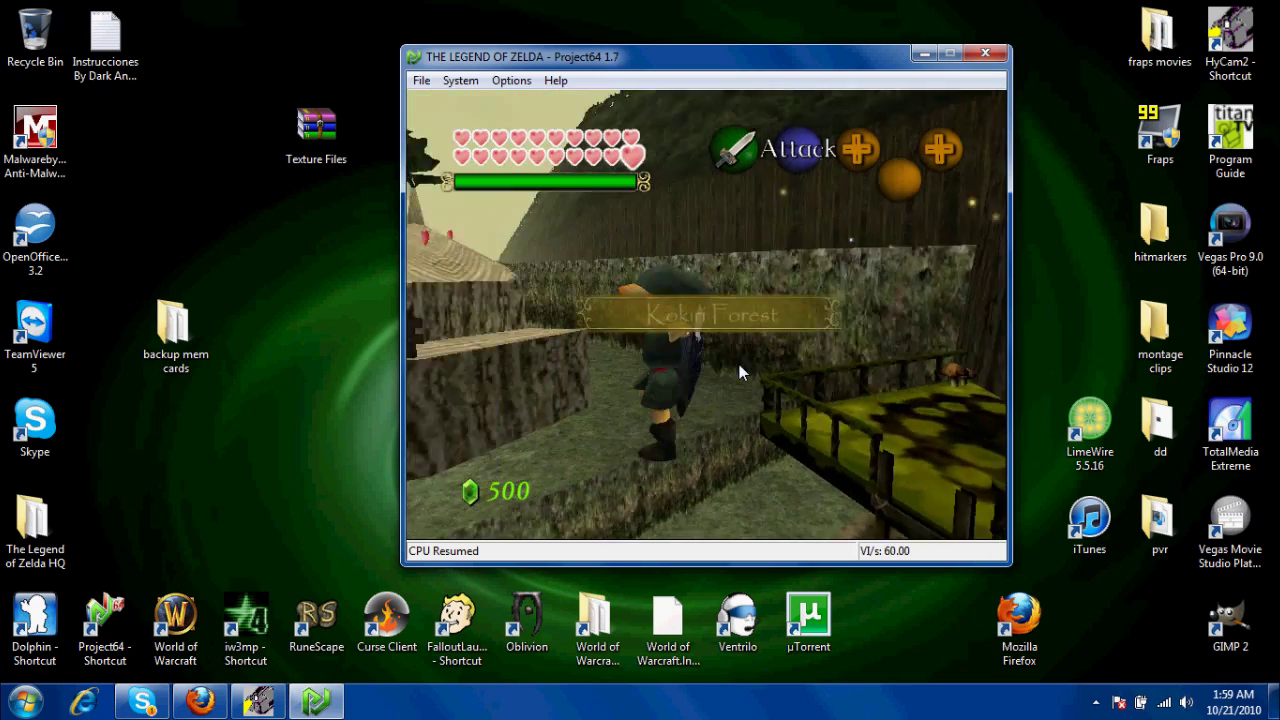
# Step: Run the character around Kokin Forest and the fenced garden to examine the high-resolution textures
pyautogui.press('Up')
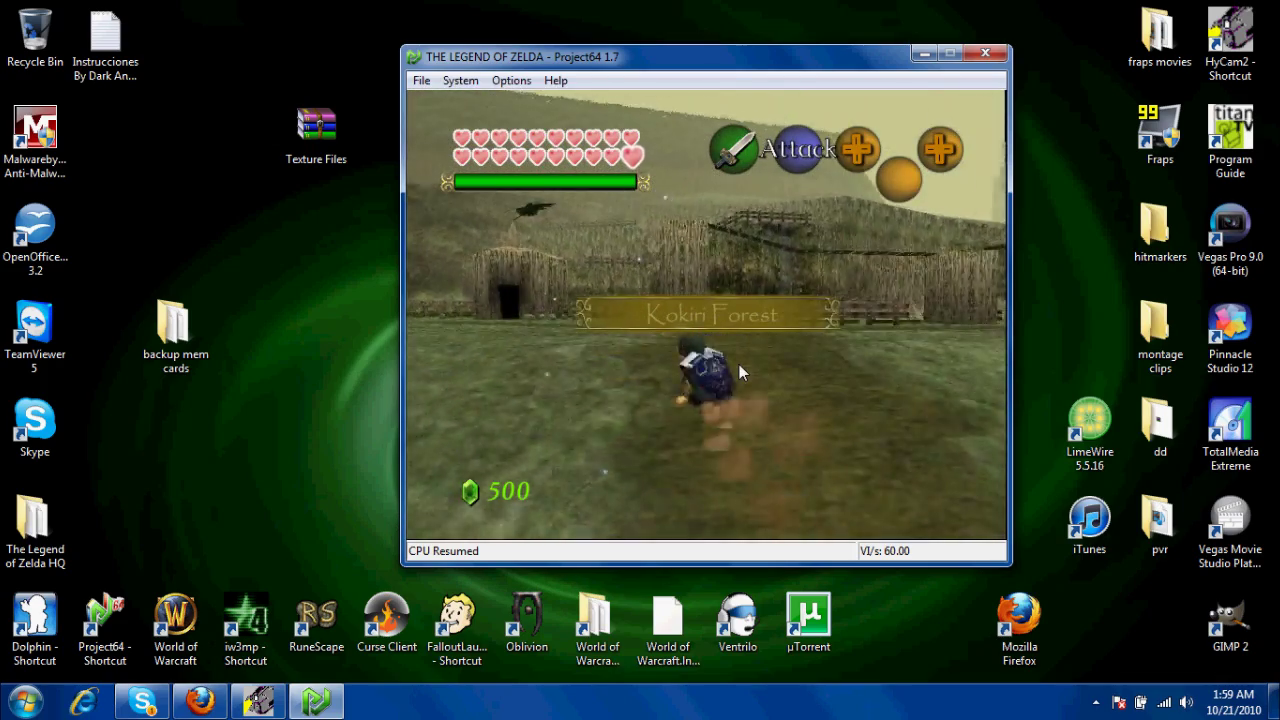
pyautogui.press('Left')
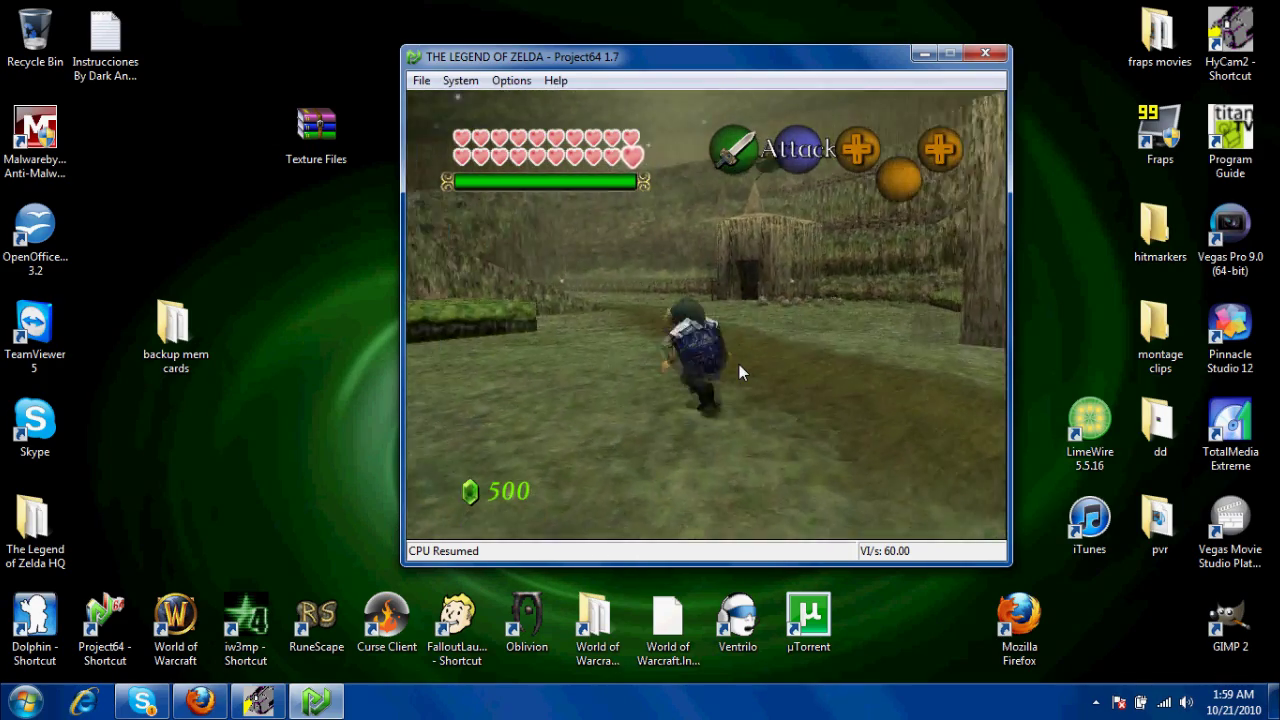
pyautogui.press('Left')
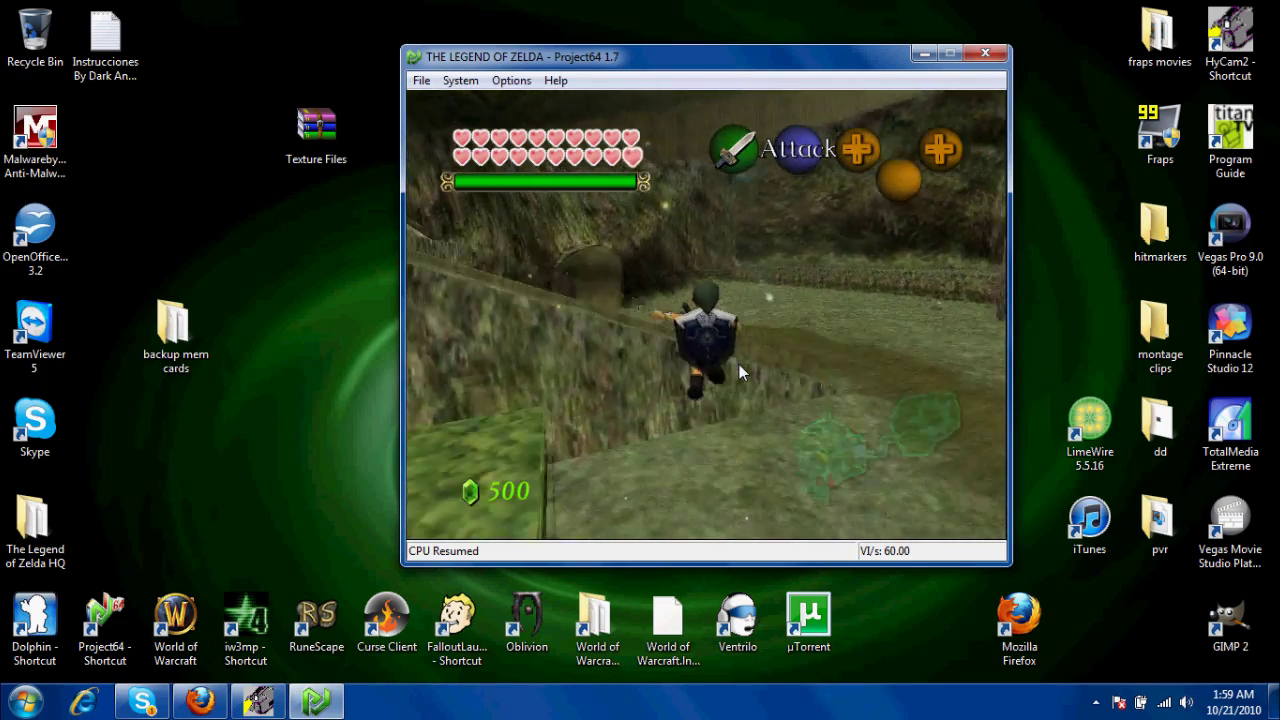
pyautogui.press('Left')
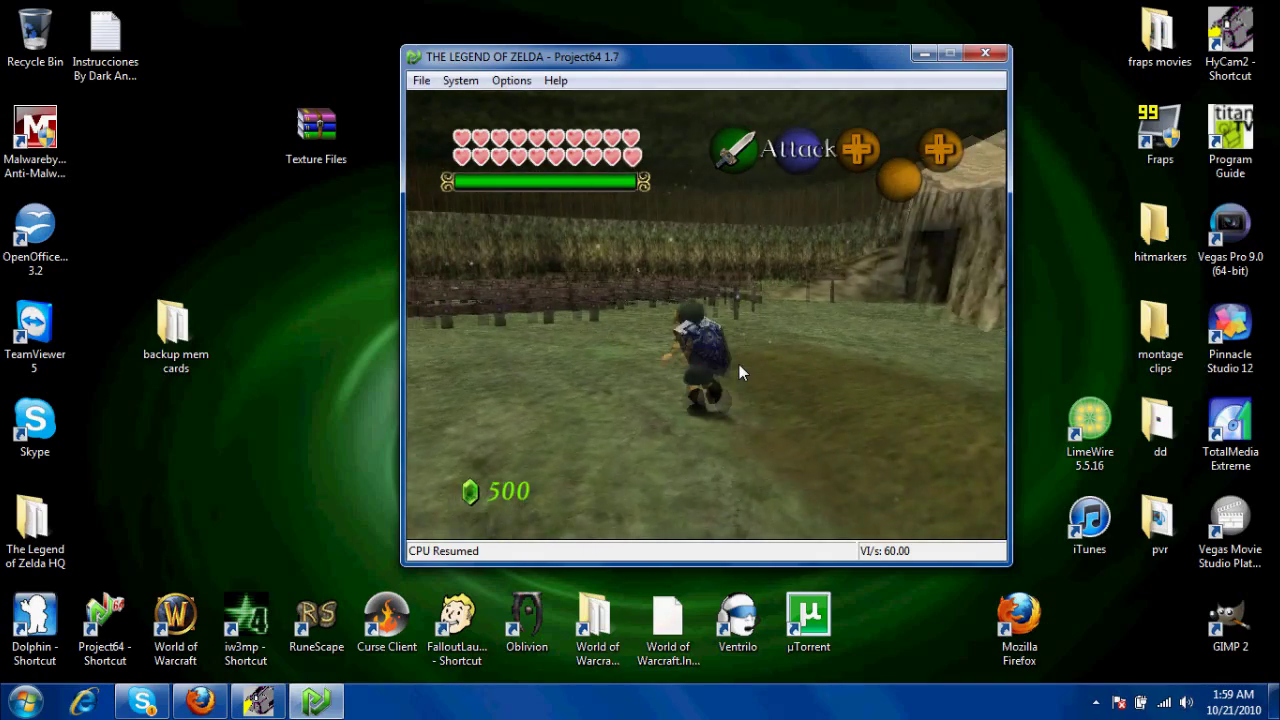
pyautogui.press('Left')
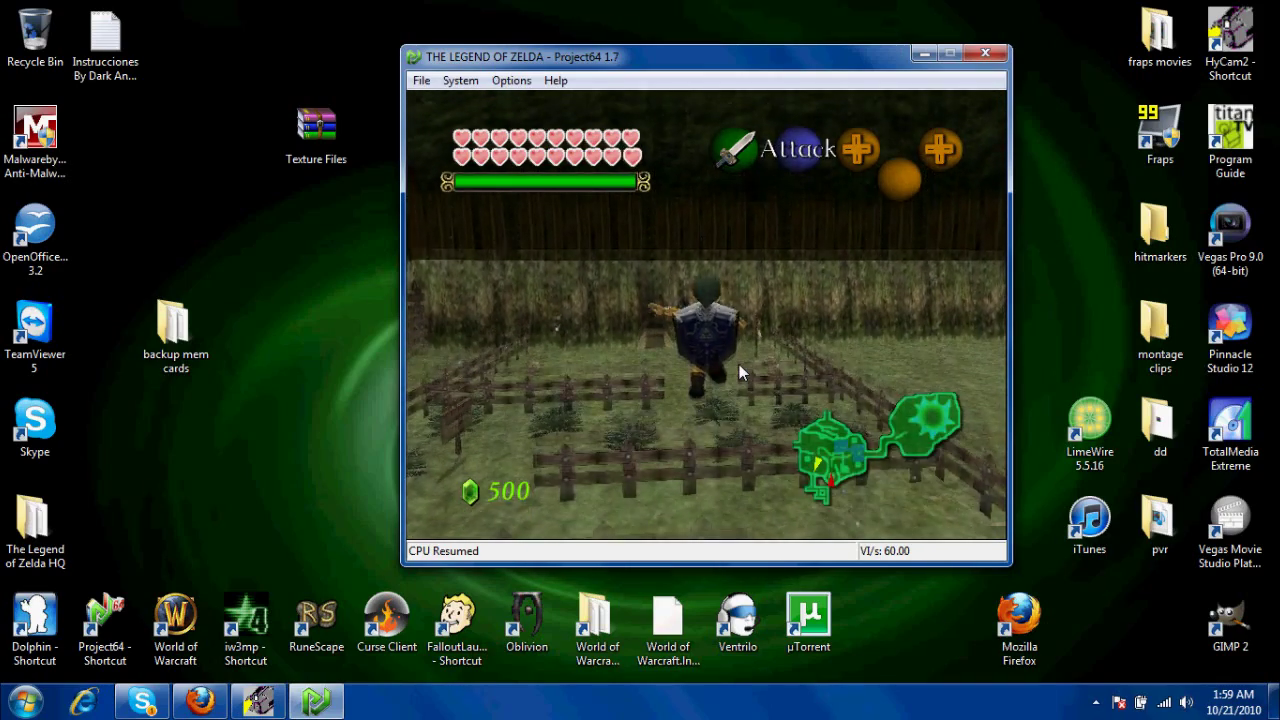
pyautogui.press('Down')
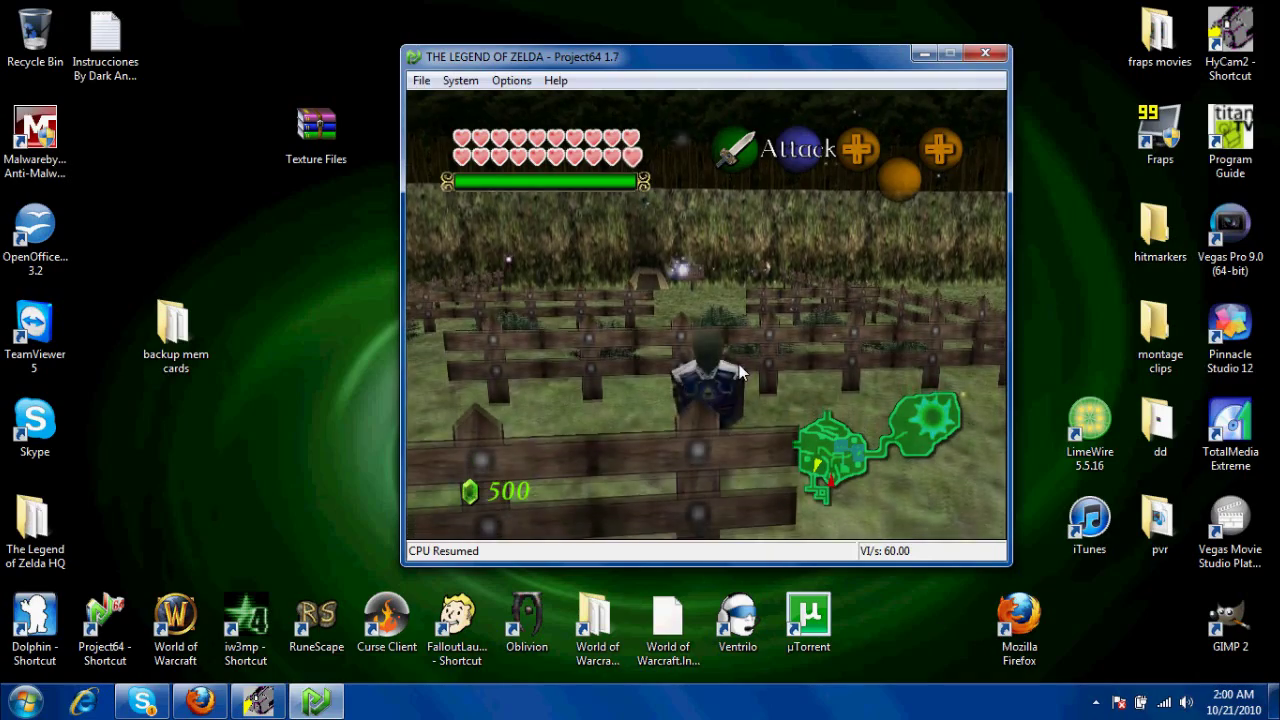
pyautogui.press('Up')
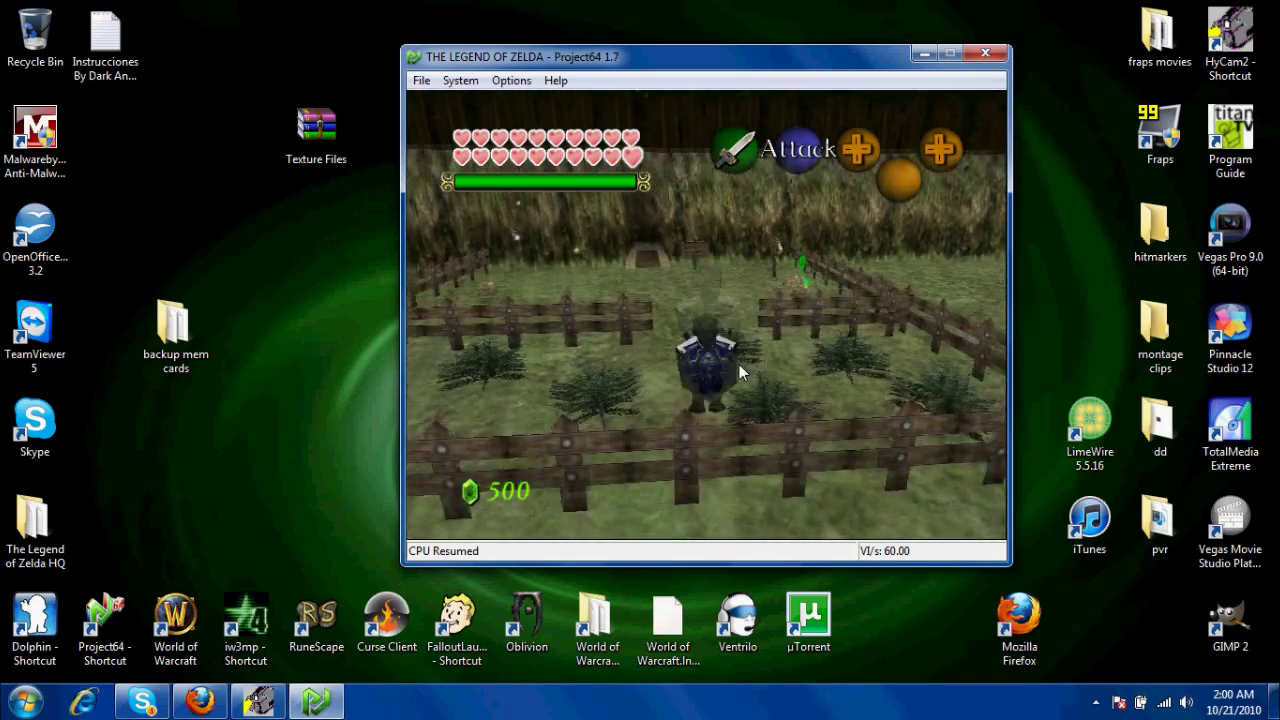
pyautogui.press('Up')
pyautogui.press('Left')
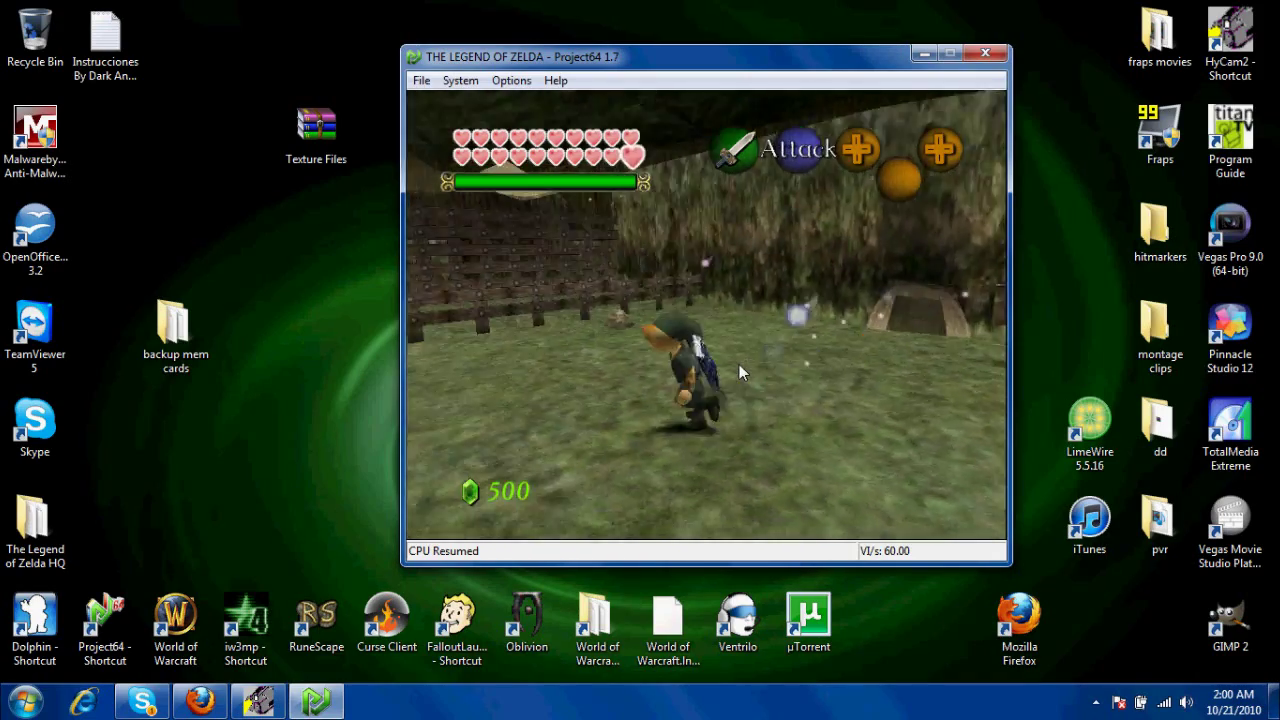
pyautogui.press('Up')
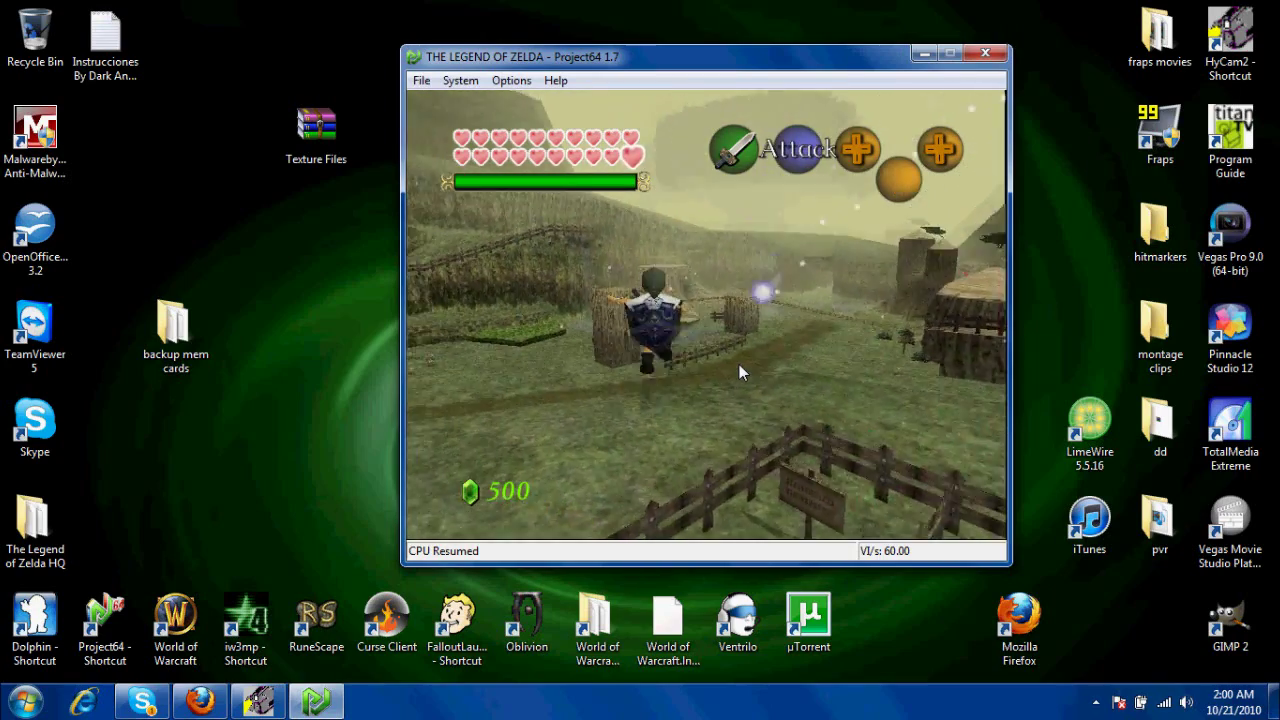
pyautogui.press('Up')
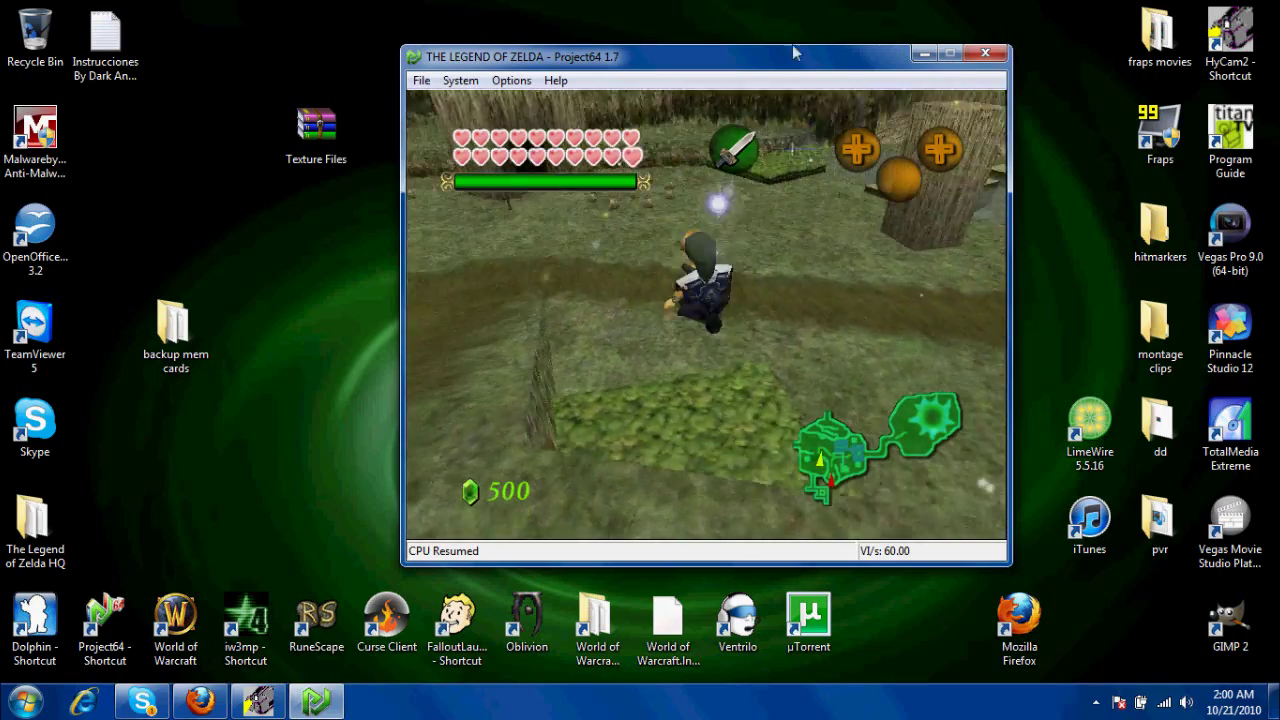
# Step: Minimize the emulator and open the Plugin > GFX > hires_texture folder inside The Legend of Zelda HQ
pyautogui.click(925, 53)
pyautogui.doubleClick(10, 543)
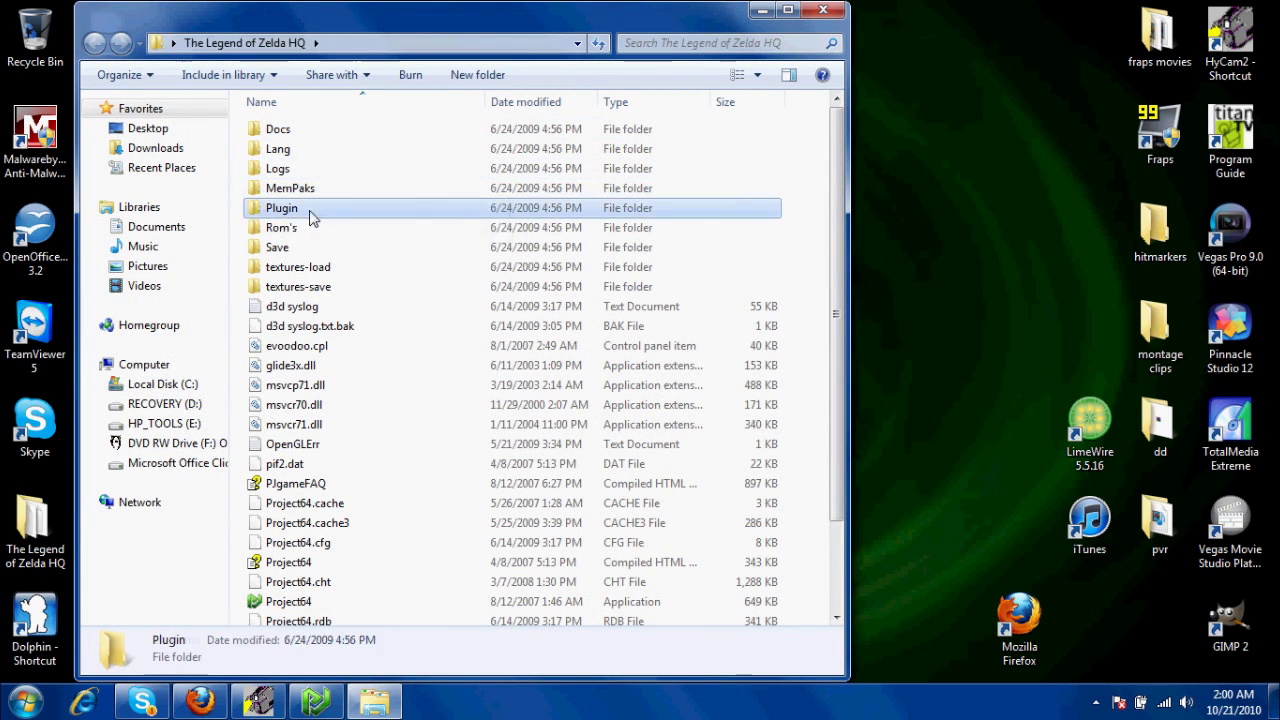
pyautogui.doubleClick(310, 218)
pyautogui.doubleClick(293, 155)
pyautogui.doubleClick(293, 152)
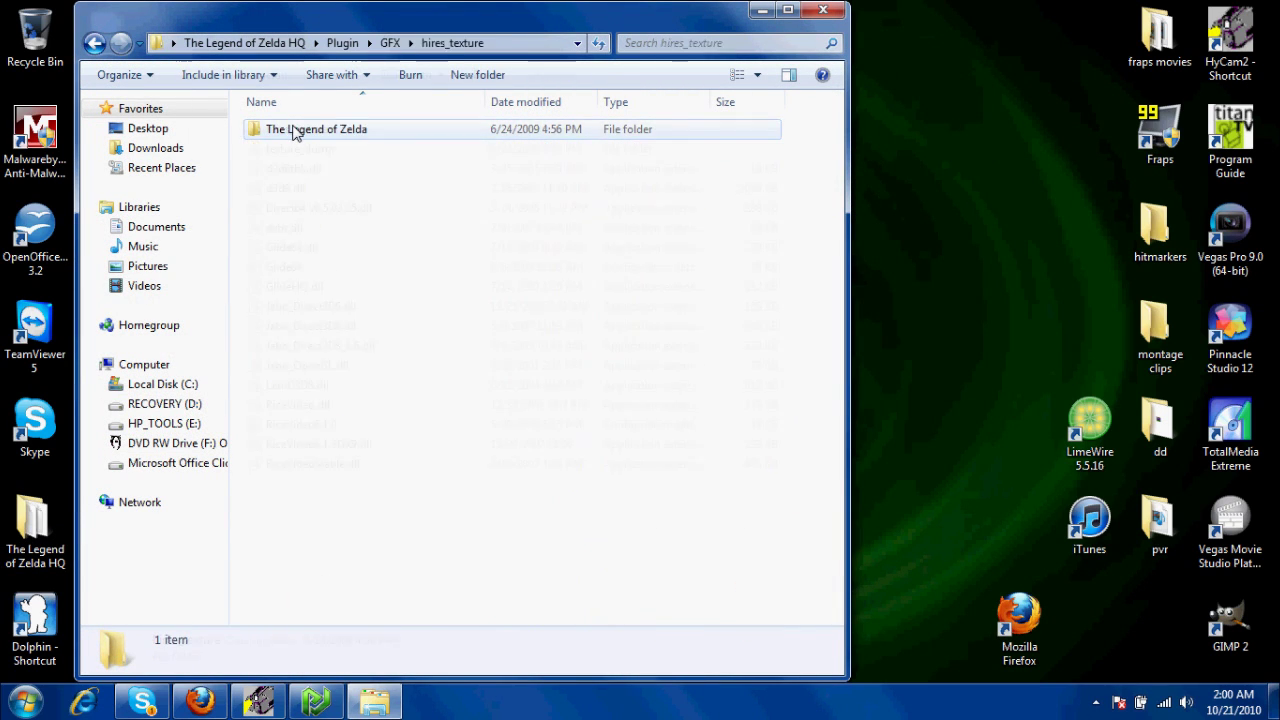
# Step: Examine the texture subfolders inside The Legend of Zelda and the Rom's folder of The Legend of Zelda HQ, and close the window
pyautogui.doubleClick(296, 132)
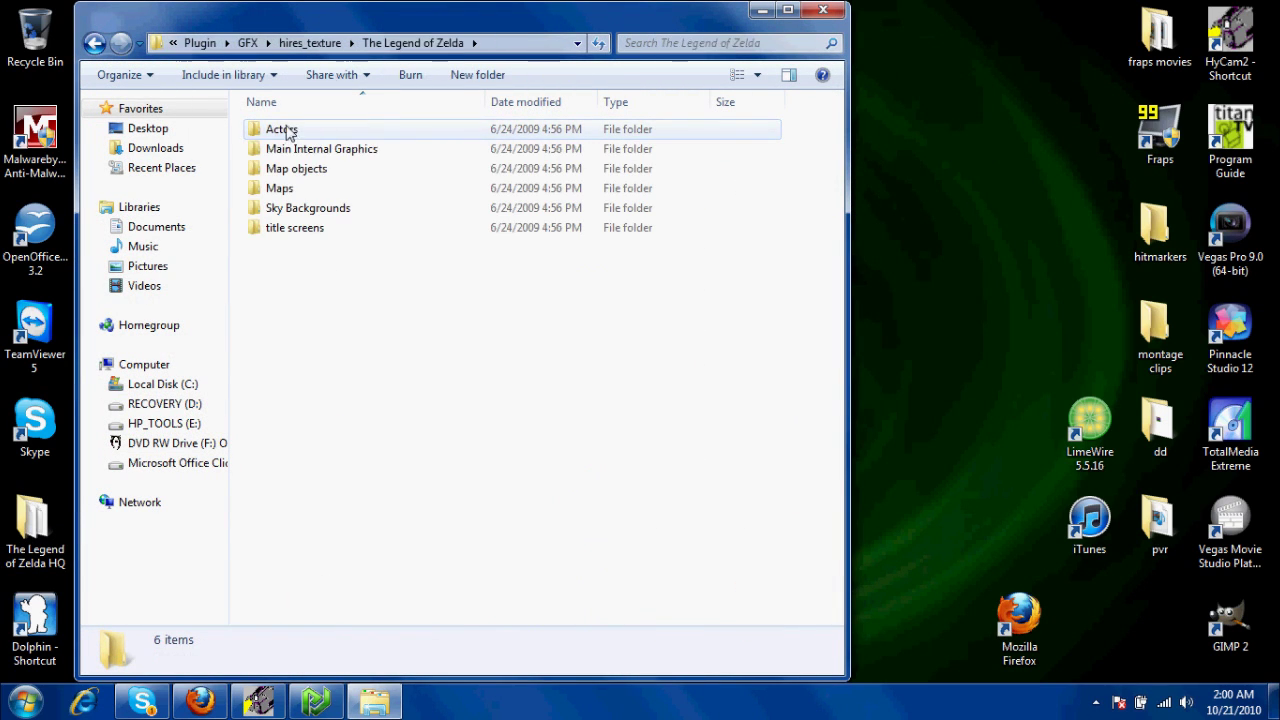
pyautogui.click(96, 43)
pyautogui.click(96, 43)
pyautogui.click(94, 43)
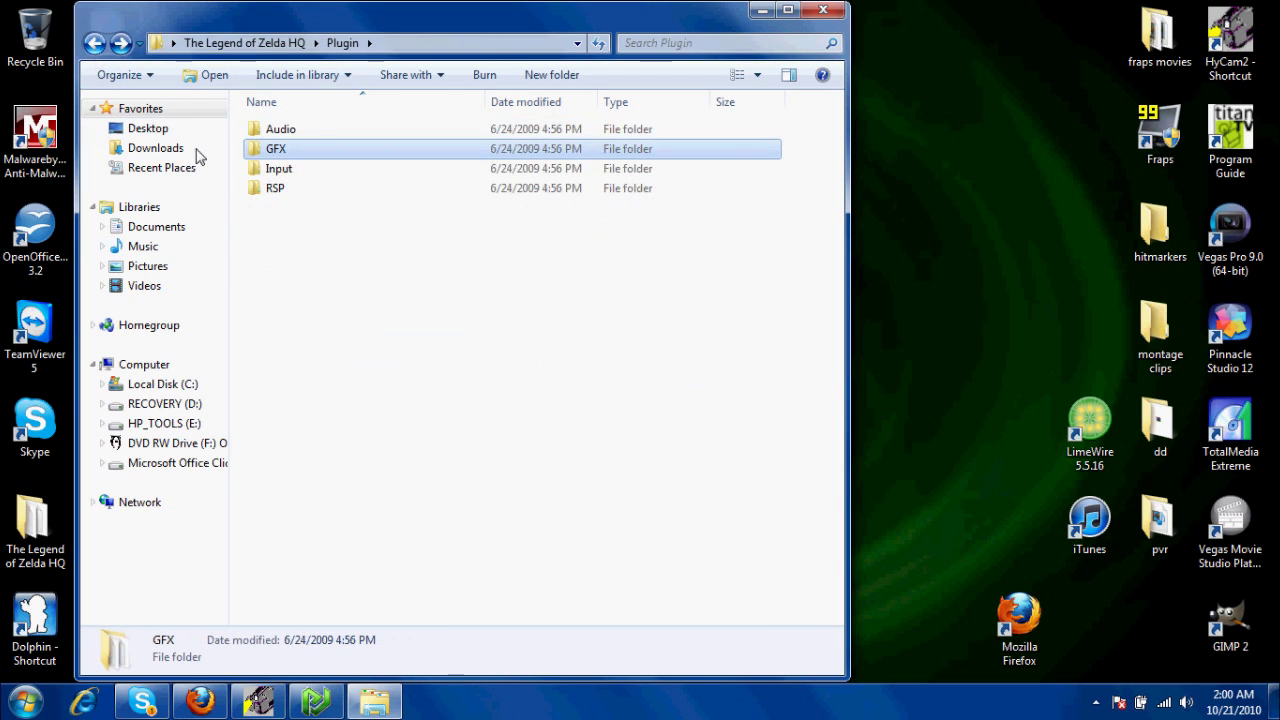
pyautogui.click(96, 43)
pyautogui.doubleClick(283, 228)
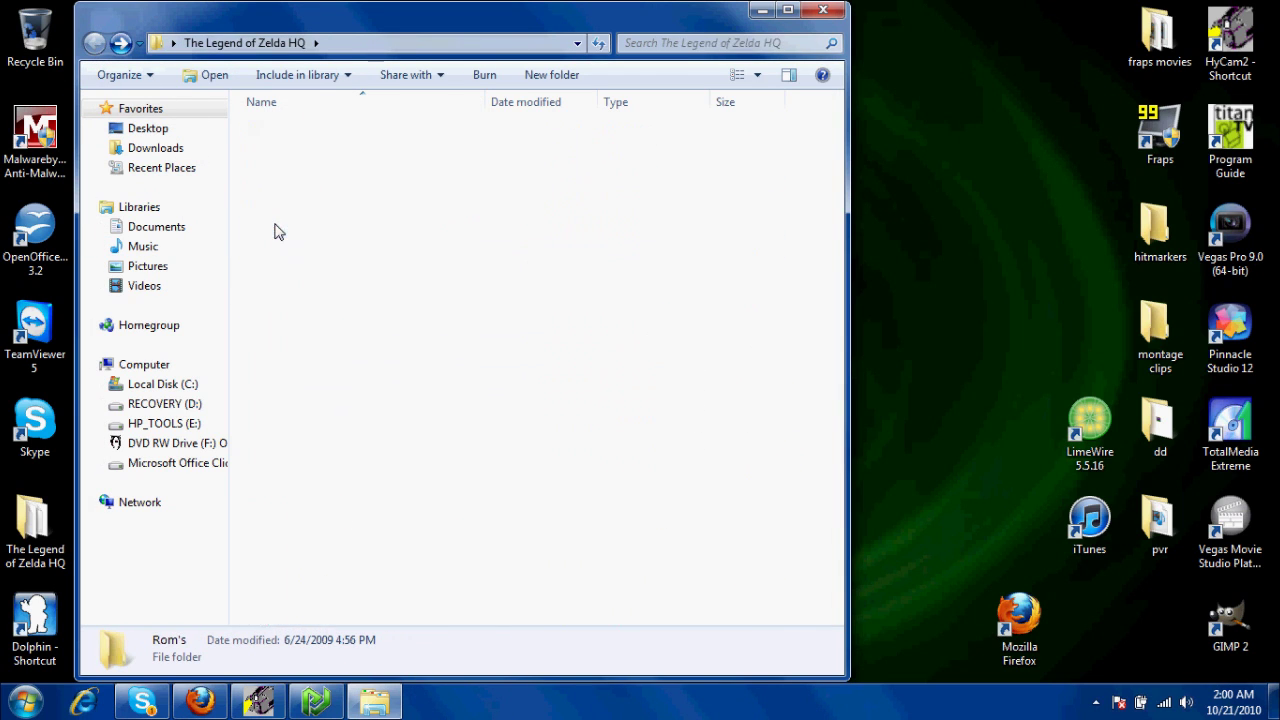
pyautogui.click(834, 10)
# Step: Return to the running Project64 game, walk the character through the pond and open the pause menu's map screen
pyautogui.click(316, 700)
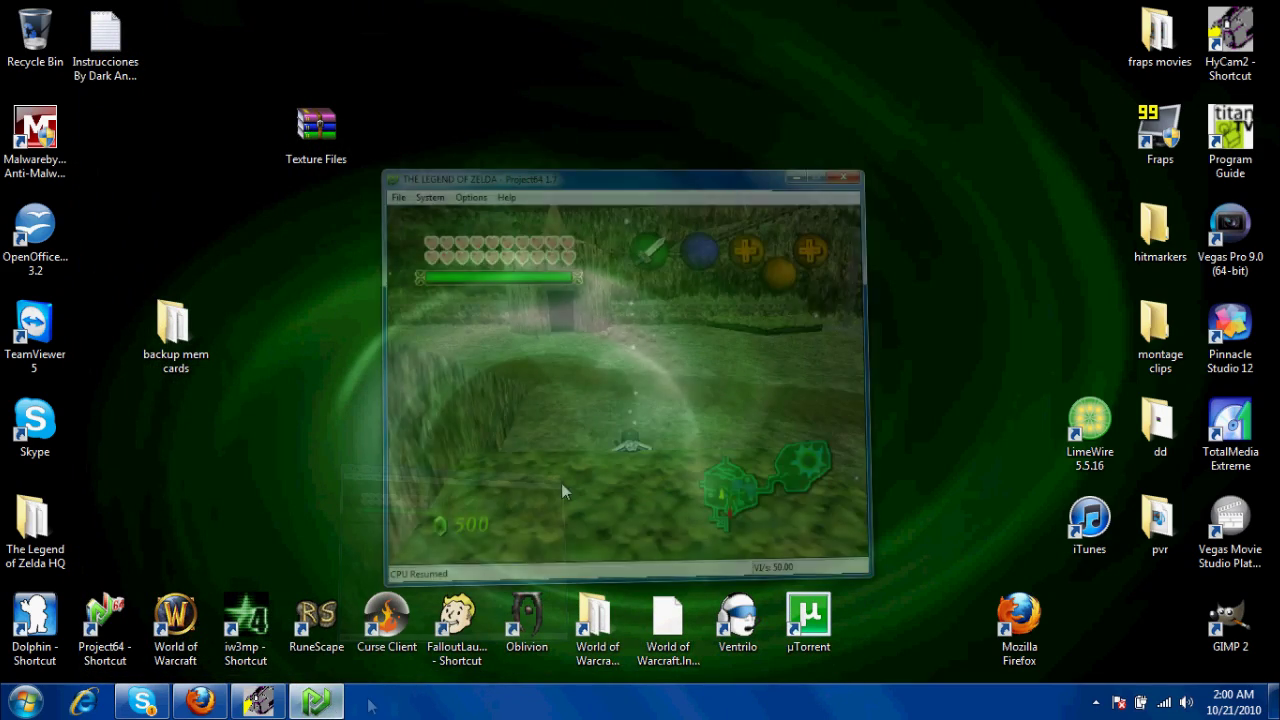
pyautogui.press('Up')
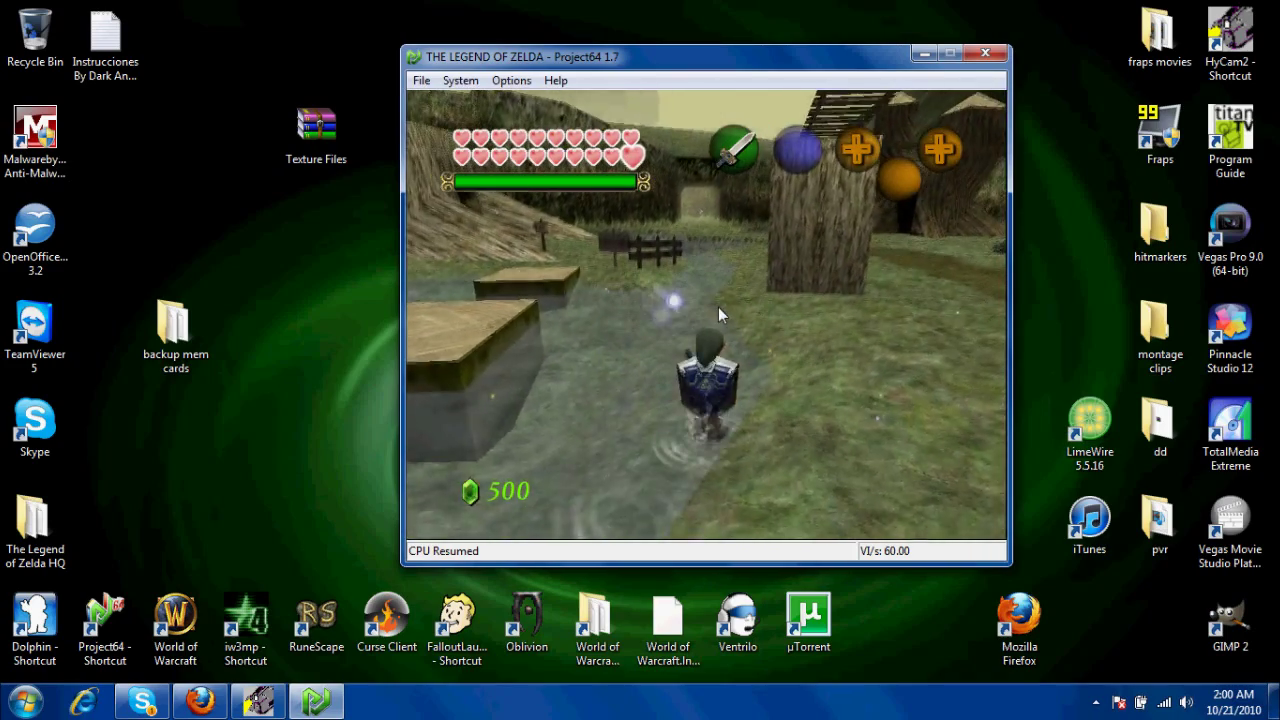
pyautogui.press('Return')
pyautogui.press('Left')
pyautogui.press('Left')
pyautogui.press('Left')
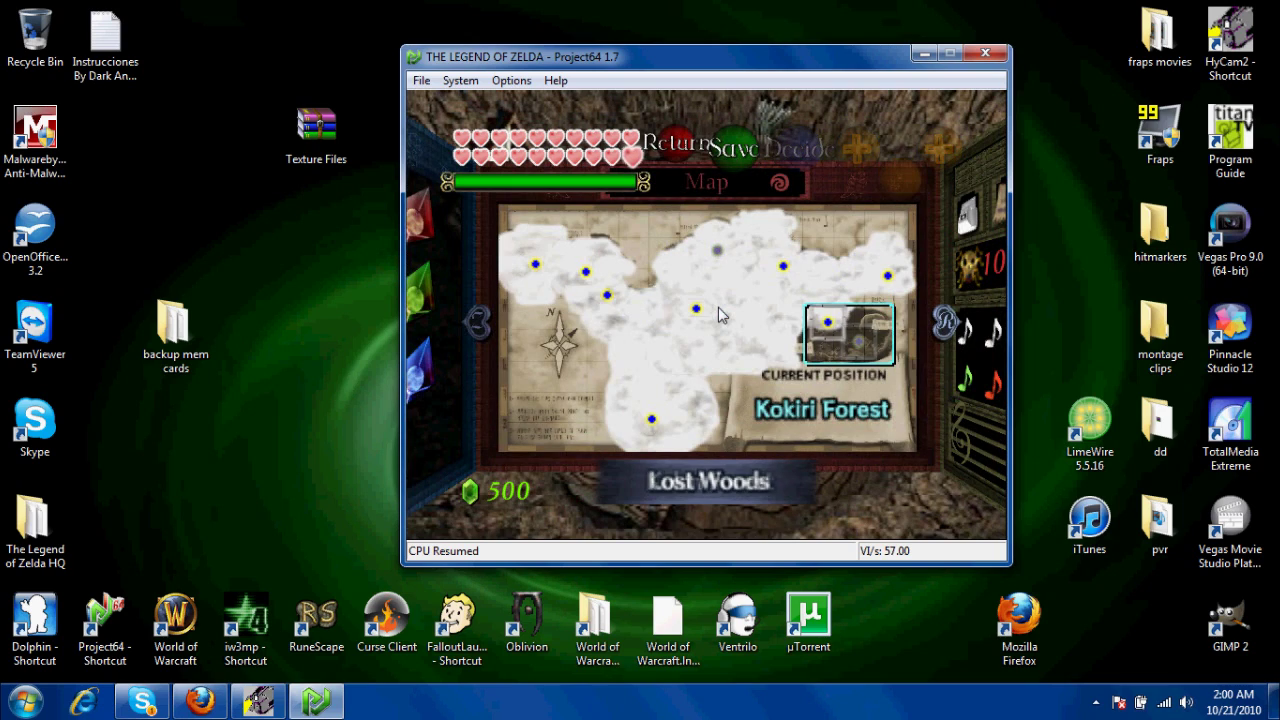
# Step: Move from the pause menu's map to the Item Selection screen and browse the item icons to the Bomb
pyautogui.press('Left')
pyautogui.press('Left')
pyautogui.press('Left')
pyautogui.press('Left')
pyautogui.press('Left')
pyautogui.press('Left')
pyautogui.press('Left')
pyautogui.press('Left')
pyautogui.press('Left')
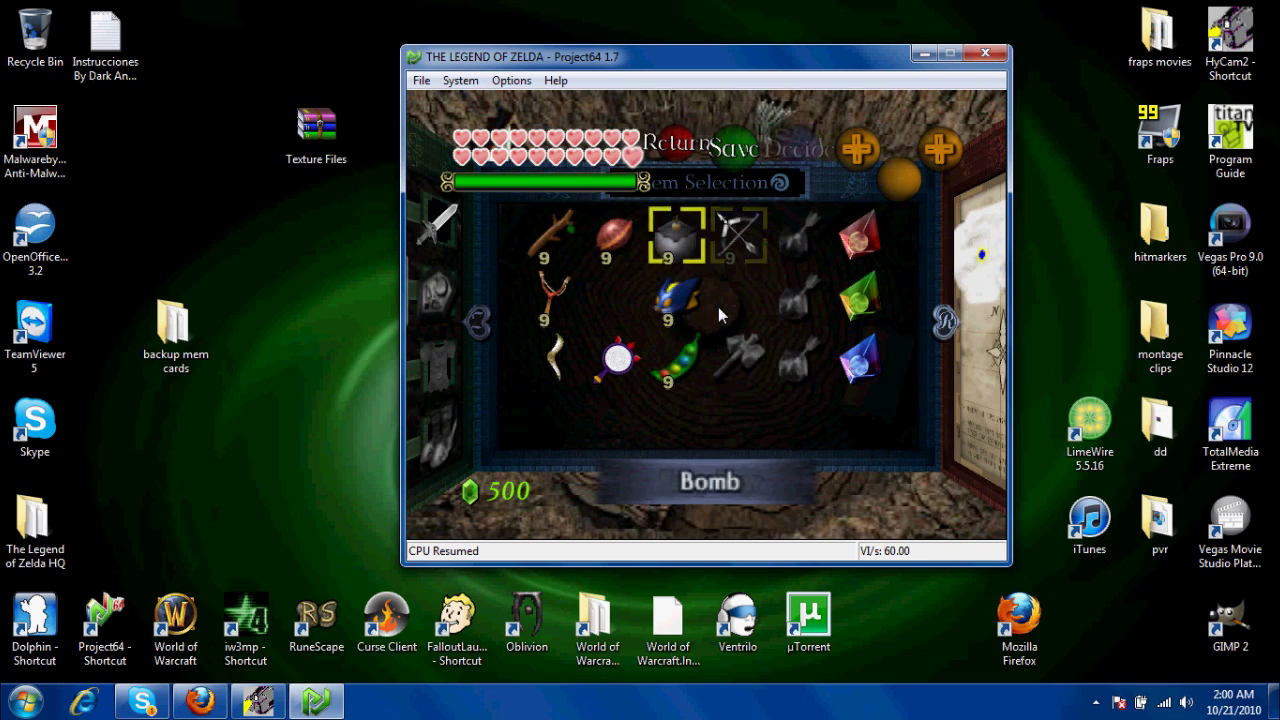
# Step: Examine the Equipment and Quest Status screens in the pause menu and resume the game
pyautogui.press('Down')
pyautogui.press('Left')
pyautogui.press('Left')
pyautogui.press('Left')
pyautogui.press('Left')
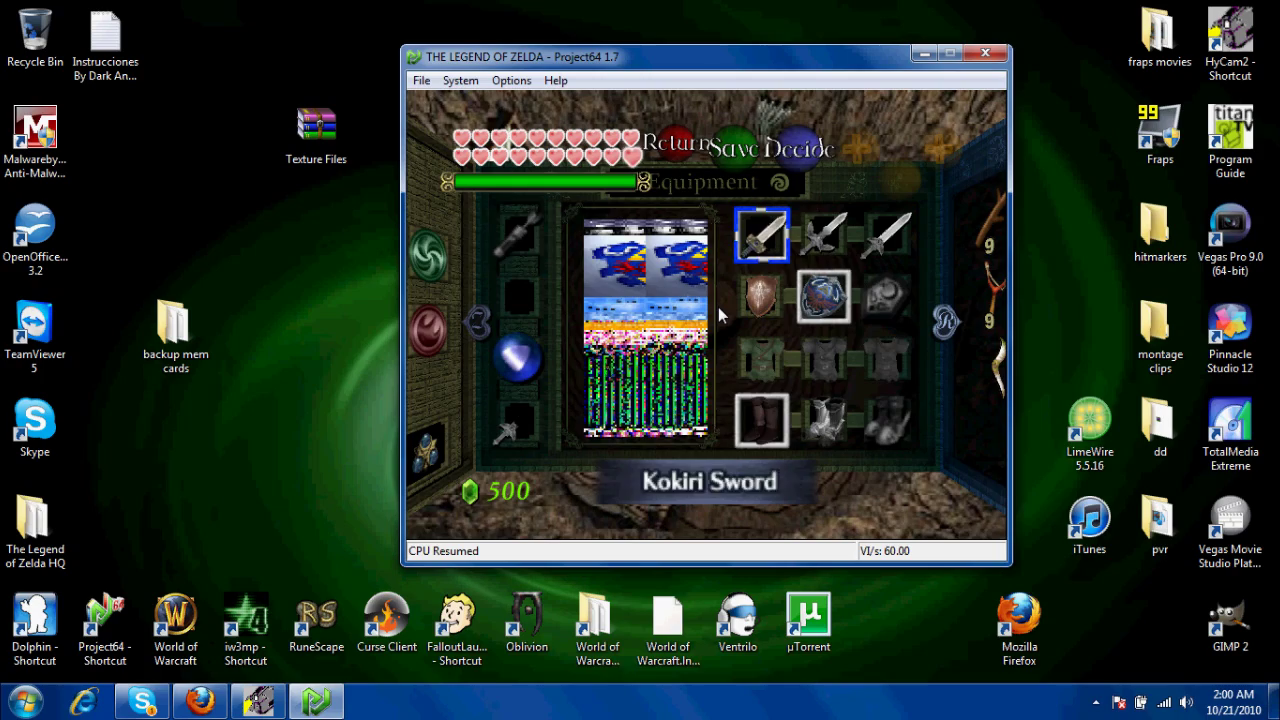
pyautogui.press('Left')
pyautogui.press('Left')
pyautogui.press('Left')
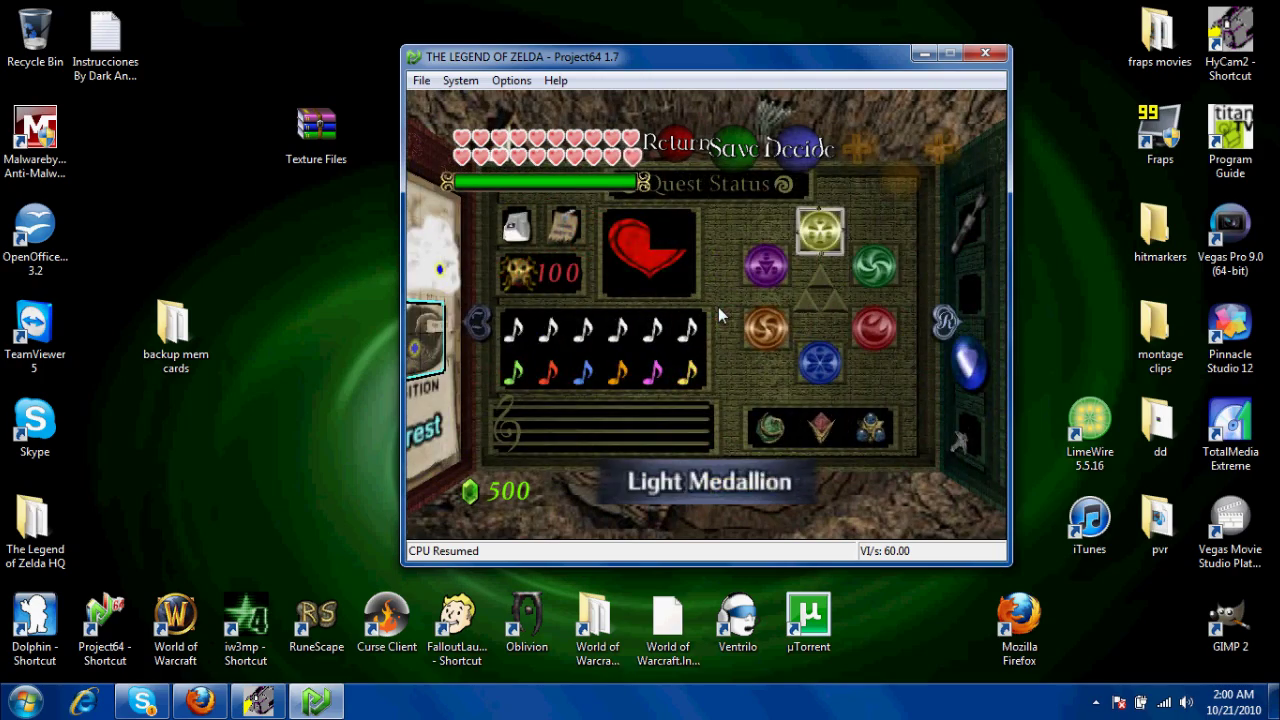
pyautogui.press('c')
pyautogui.press('c')
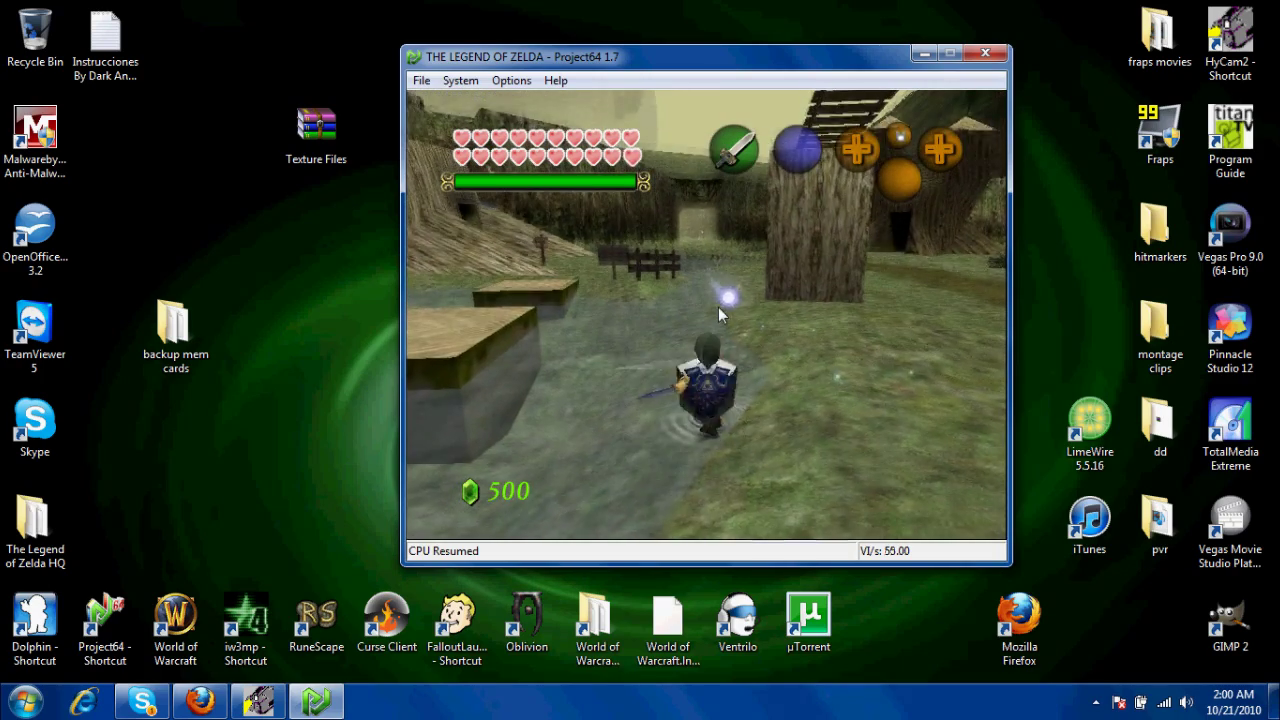
# Step: Turn the character around beside the pond and try out the sword to examine the character's textures
pyautogui.press('Right')
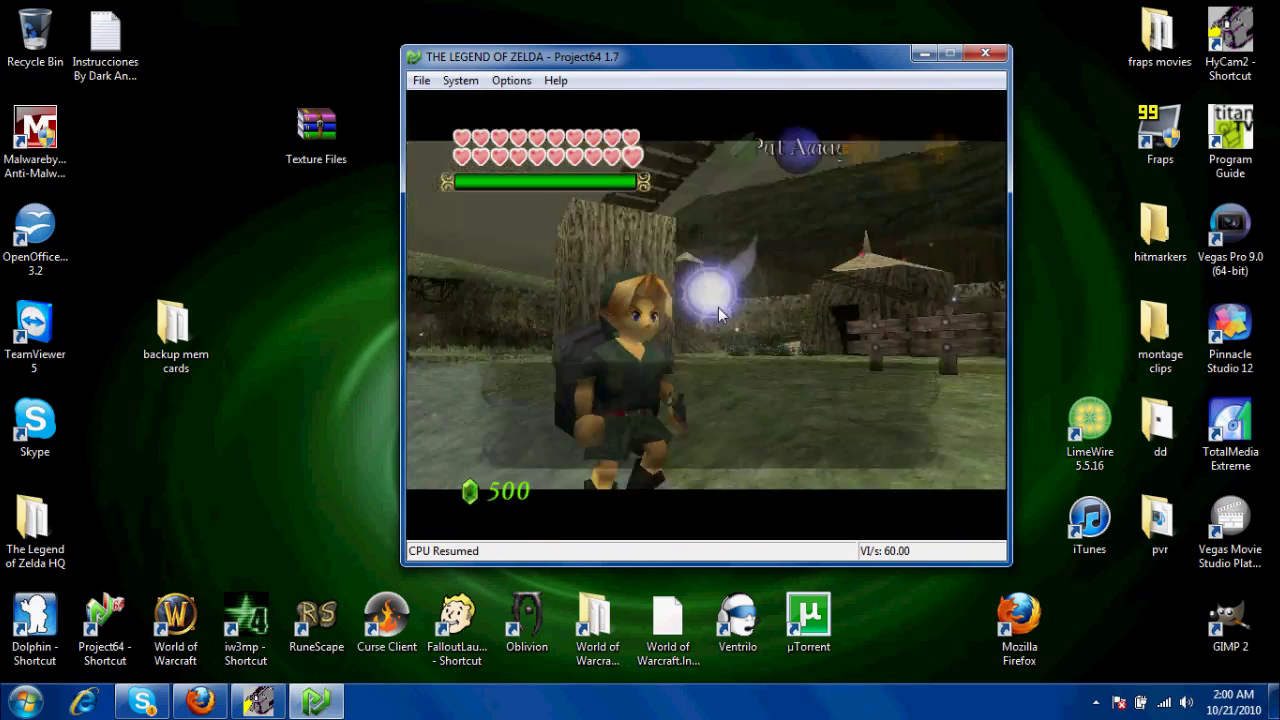
pyautogui.press('x')
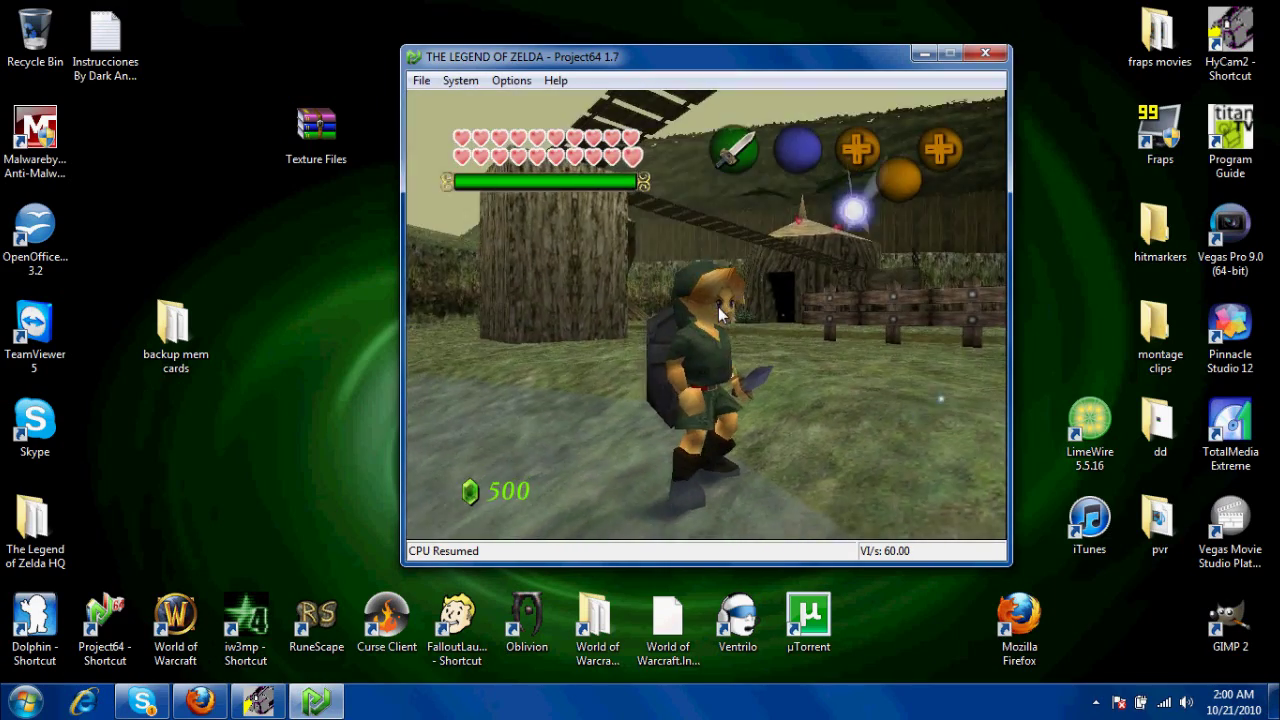
pyautogui.press('Right')
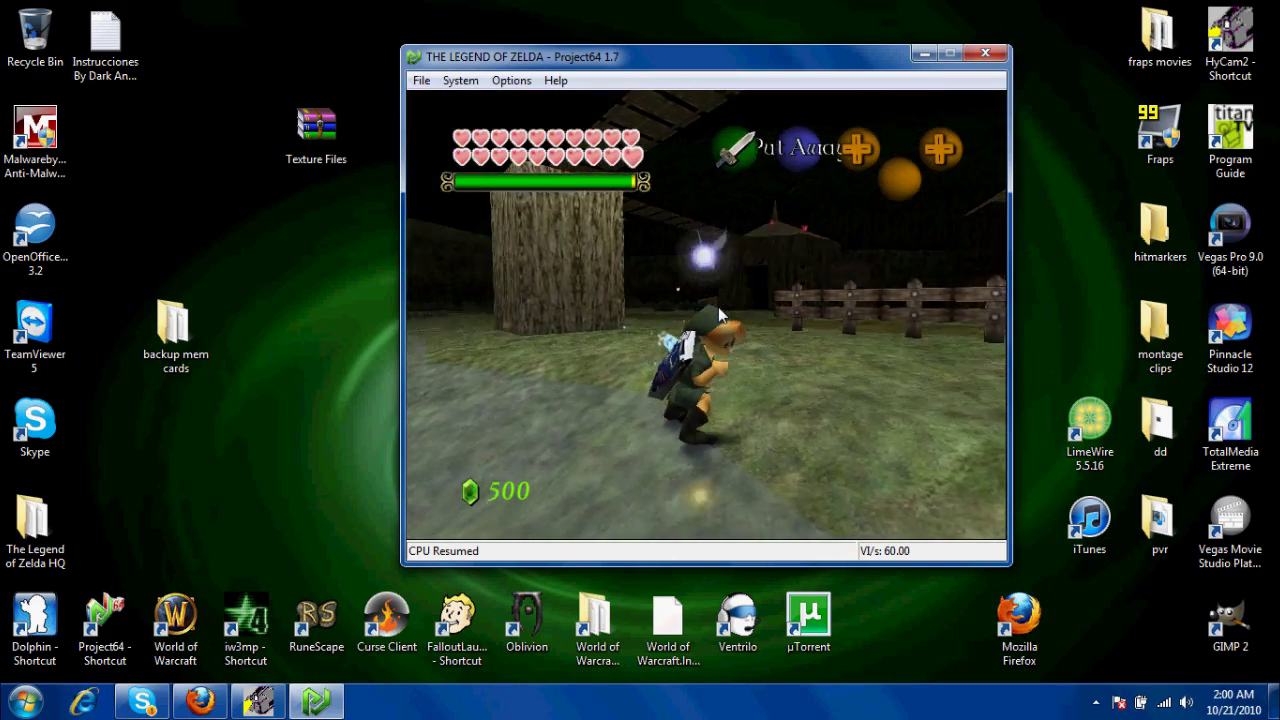
pyautogui.press('c')
pyautogui.press('Up')
pyautogui.press('a')
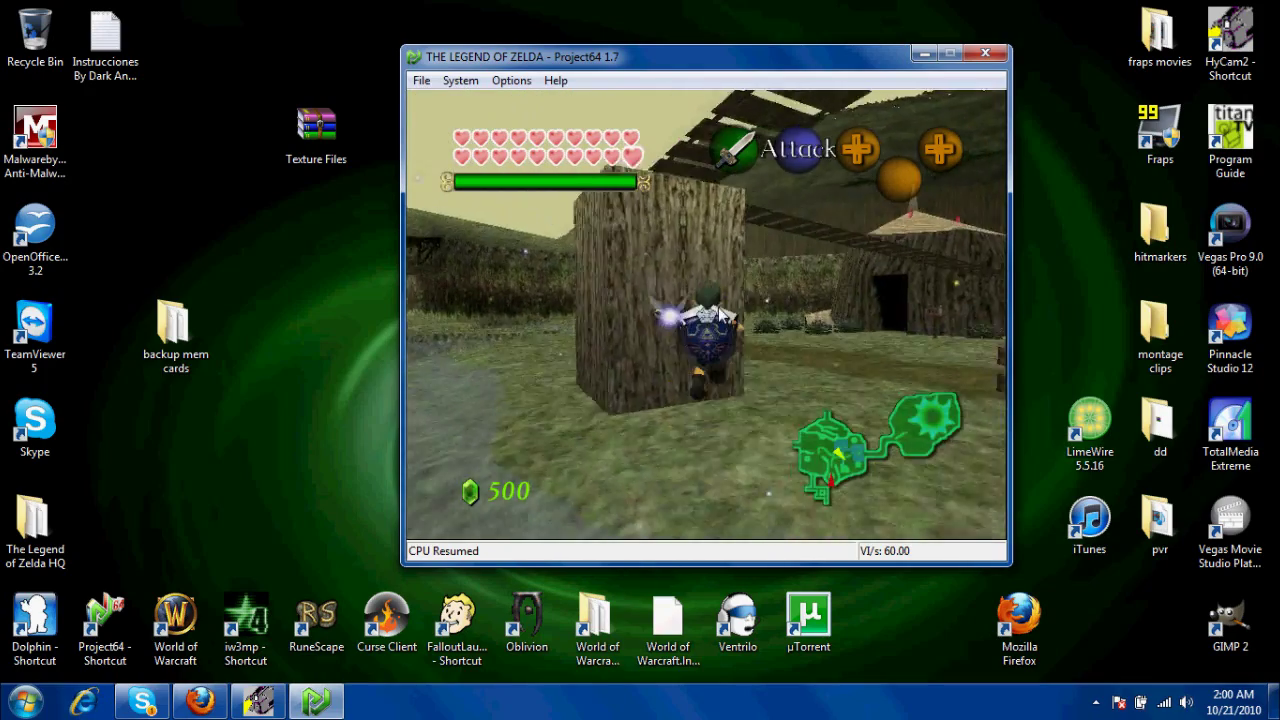
# Step: Run the character past the tree house and across the stream into the narrow passage between the cliffs
pyautogui.press('Up')
pyautogui.press('Left')
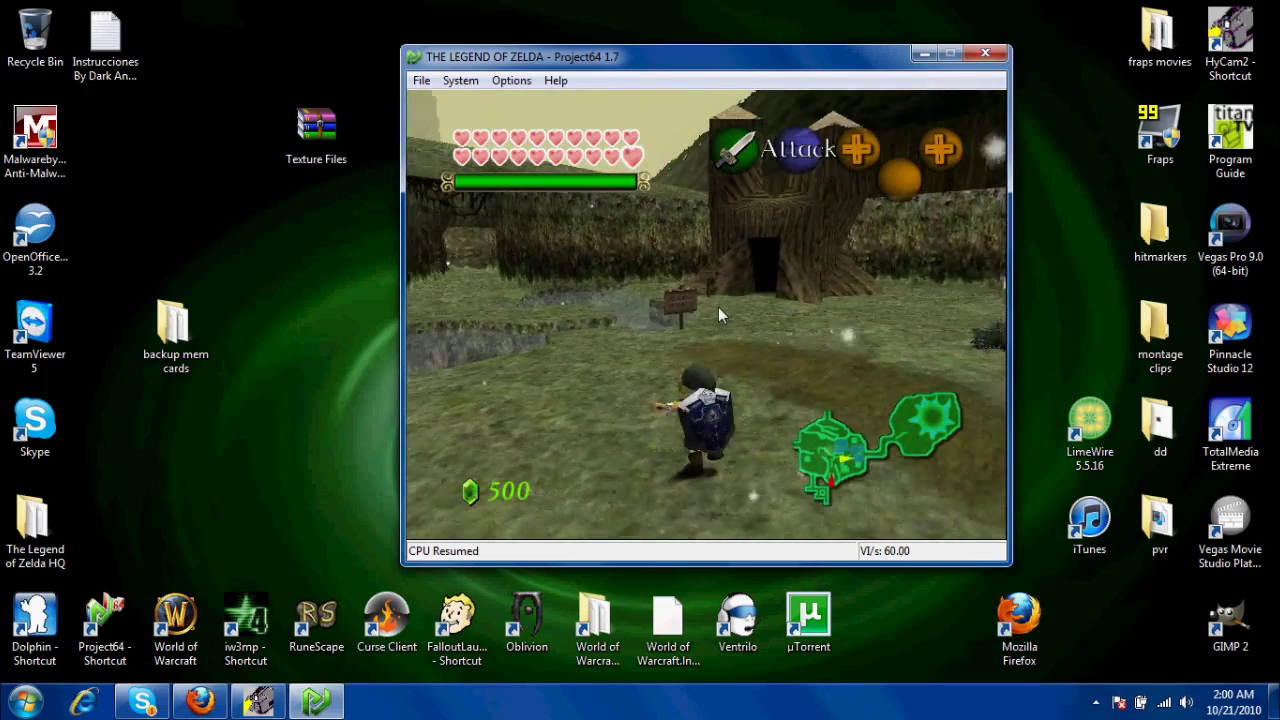
pyautogui.press('x')
pyautogui.press('a')
pyautogui.press('Up')
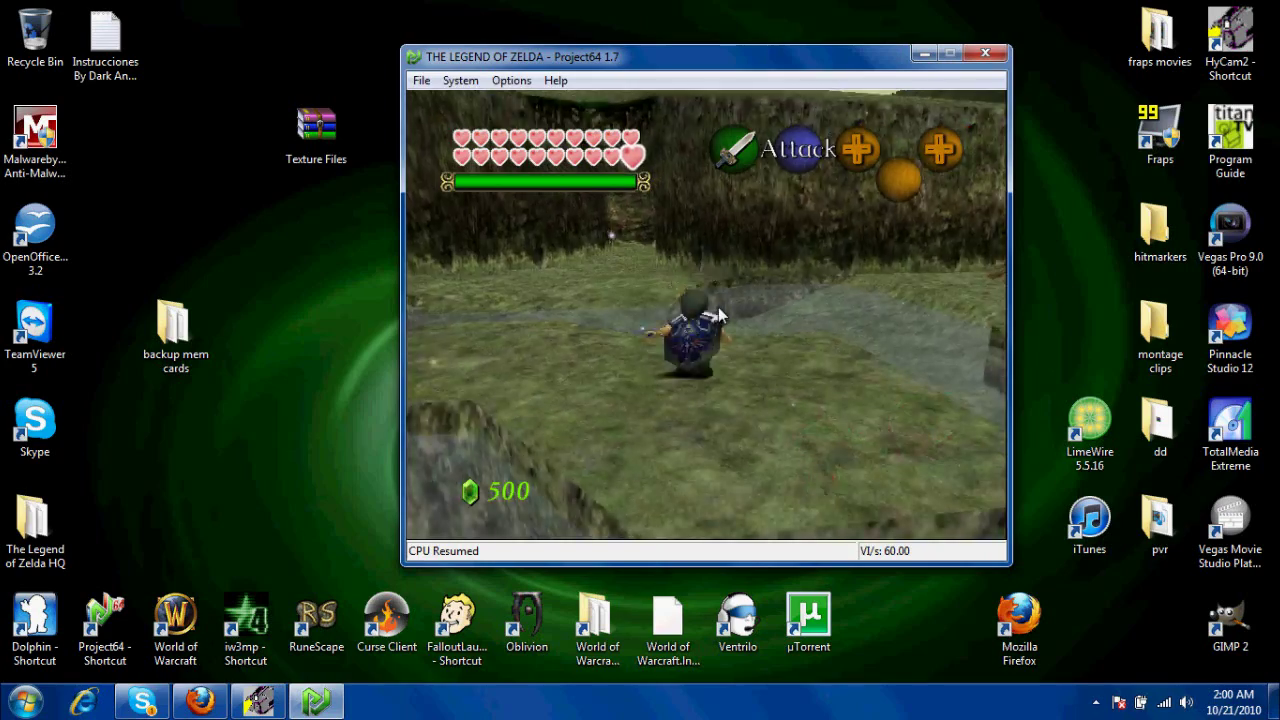
pyautogui.press('a')
pyautogui.press('c')
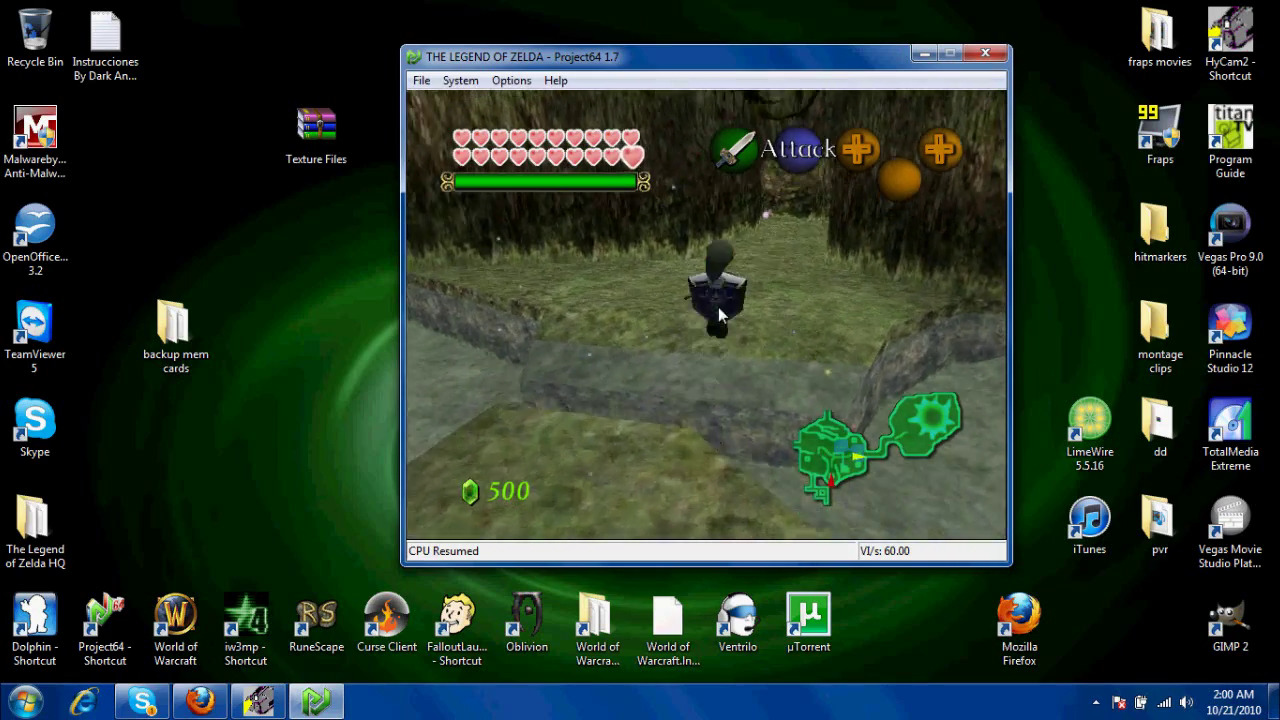
pyautogui.press('Up')
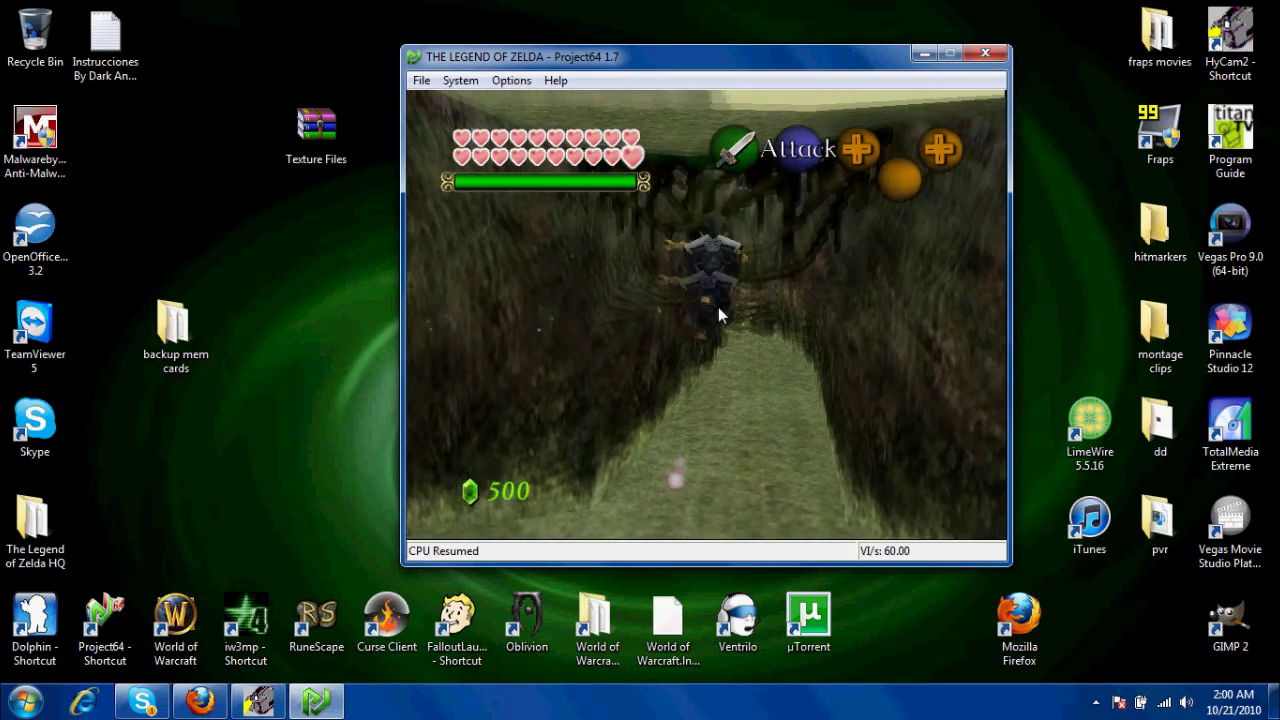
# Step: Explore the grassy heights above the passage and bring the character back down to the pond's wooden platforms
pyautogui.press('Up')
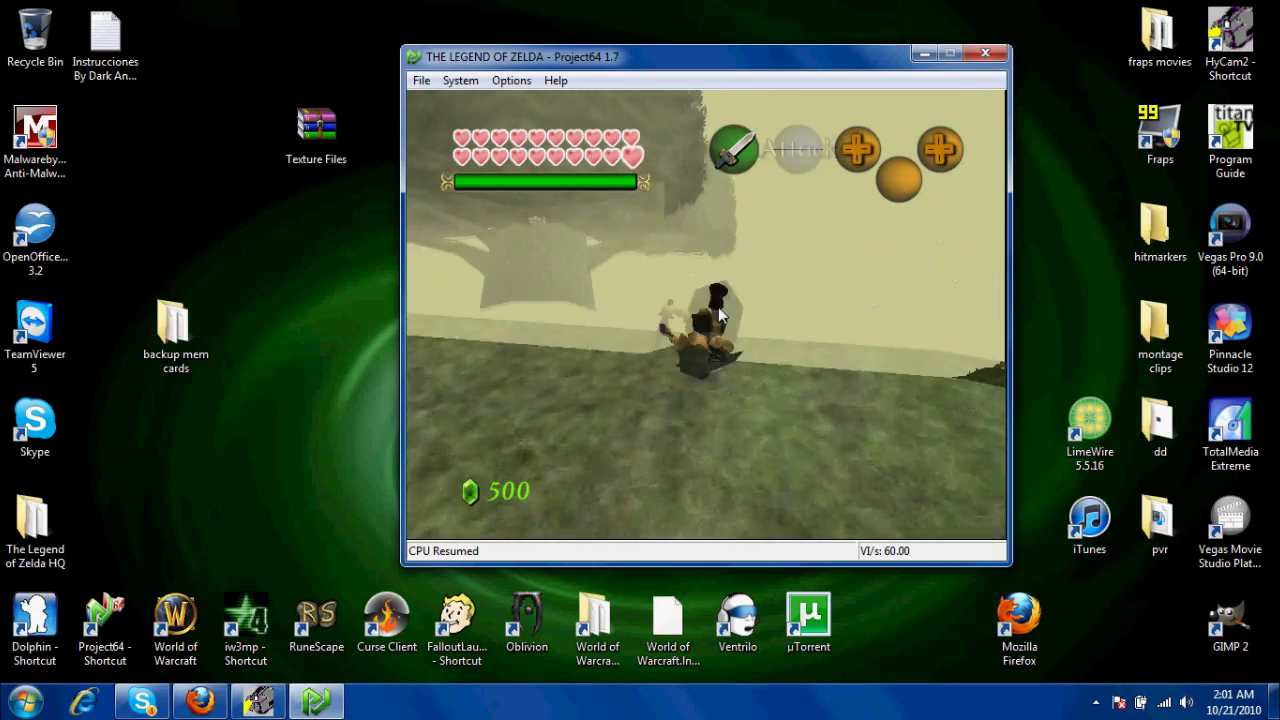
pyautogui.press('Up')
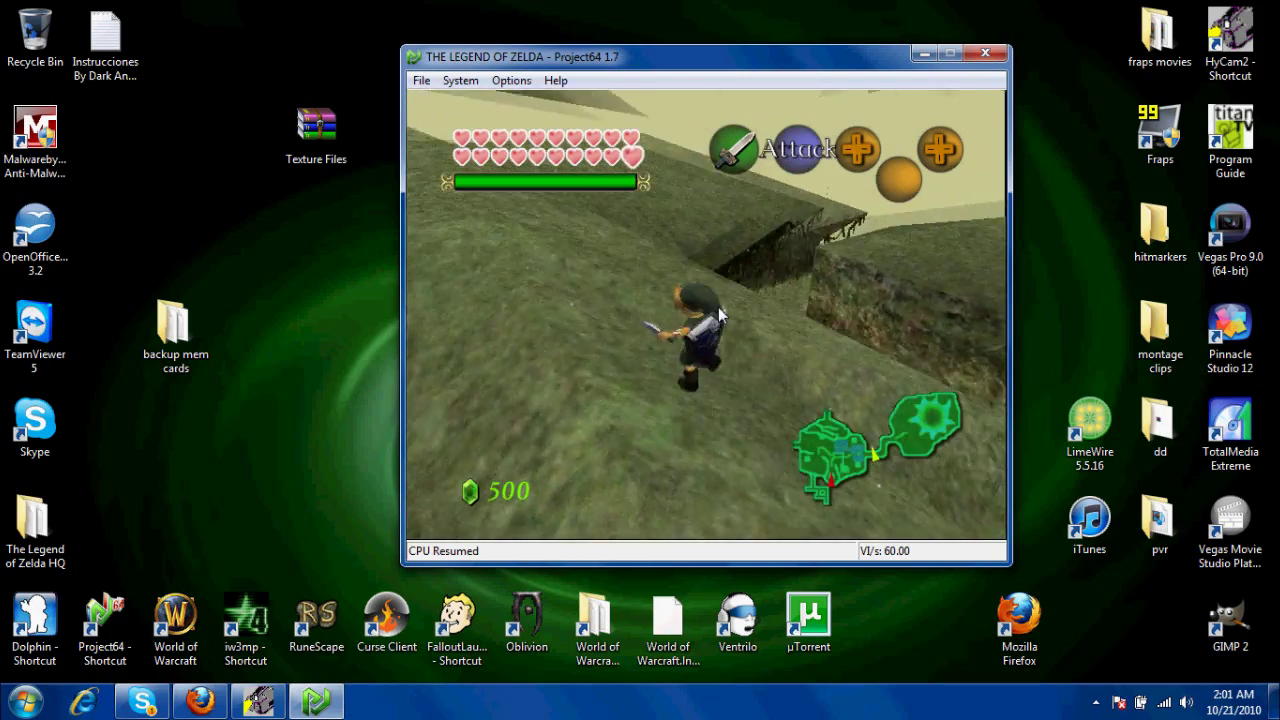
pyautogui.press('x')
pyautogui.press('Up')
pyautogui.press('x')
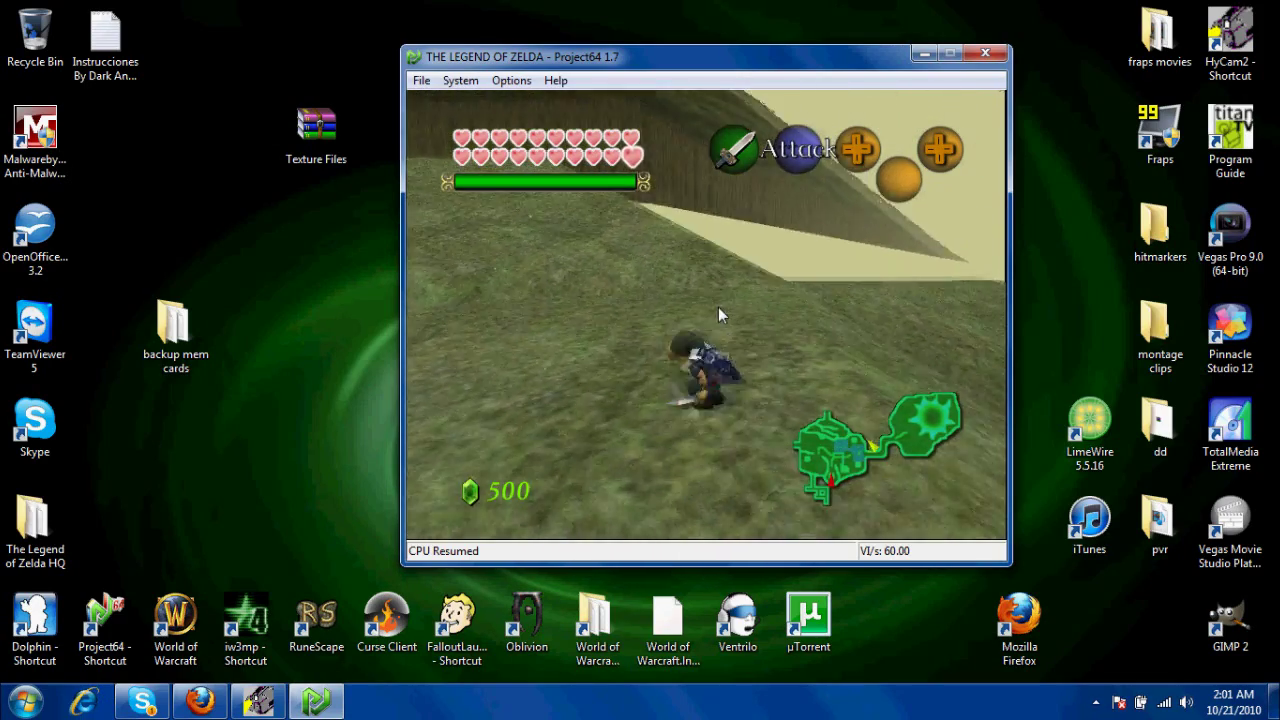
pyautogui.press('Up')
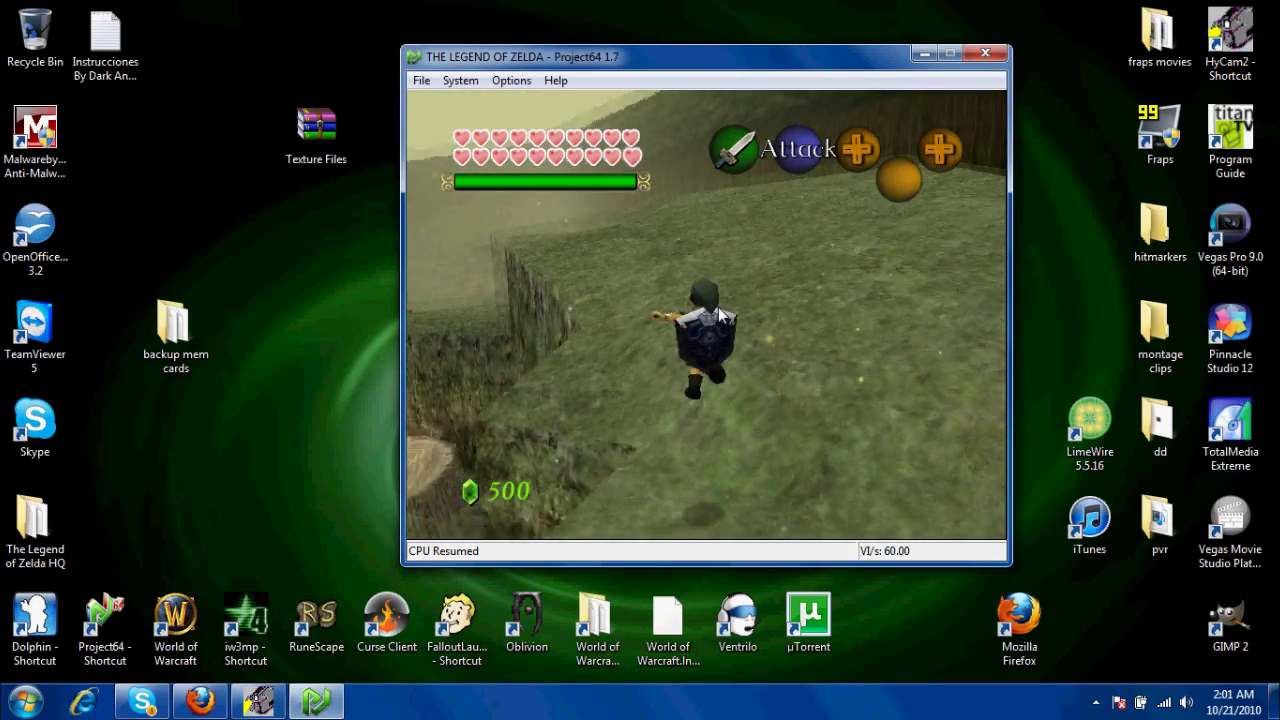
pyautogui.press('Up')
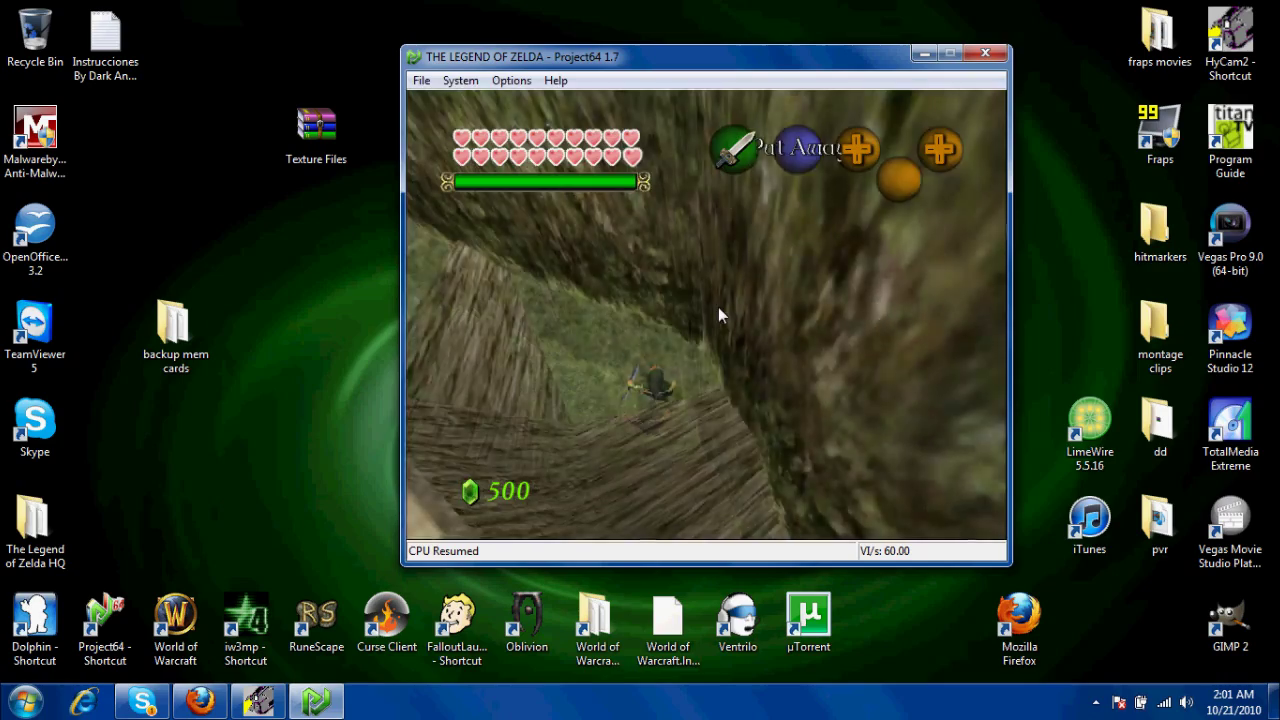
pyautogui.press('Up')
pyautogui.press('Up')
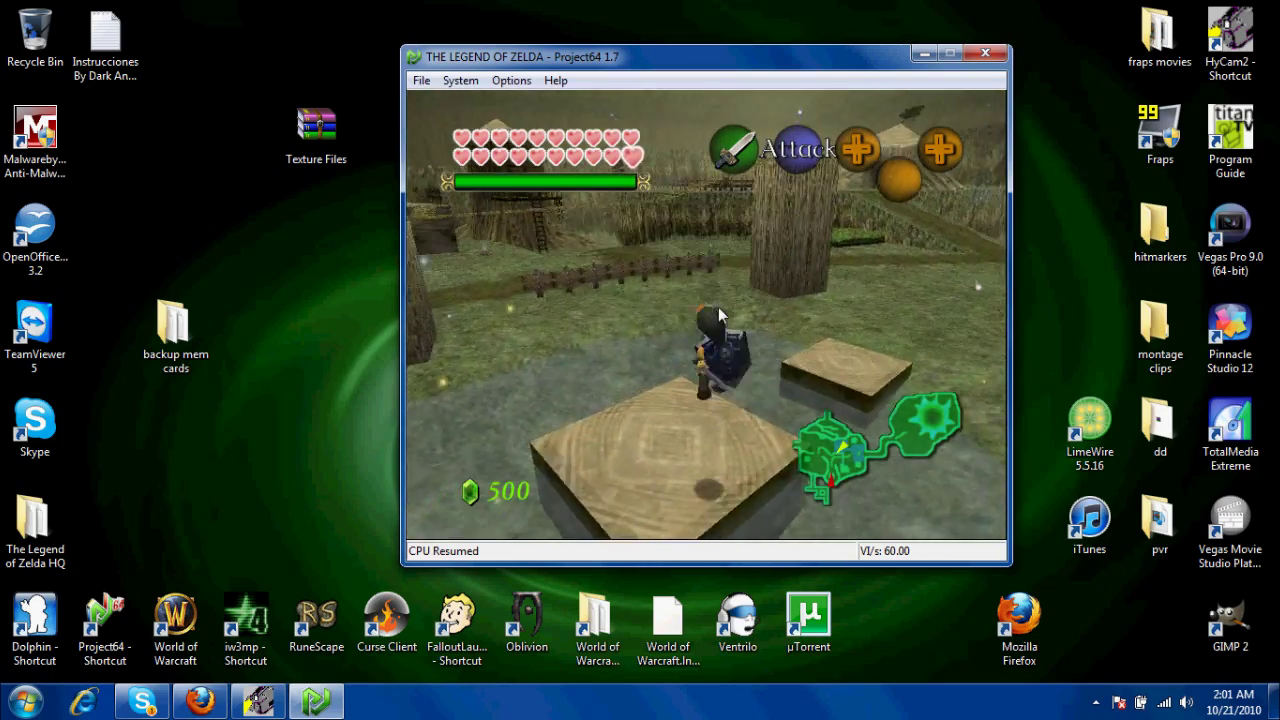
# Step: Run the character from the pond past the rocks near the house and up the raised path
pyautogui.press('Right')
pyautogui.press('Up')
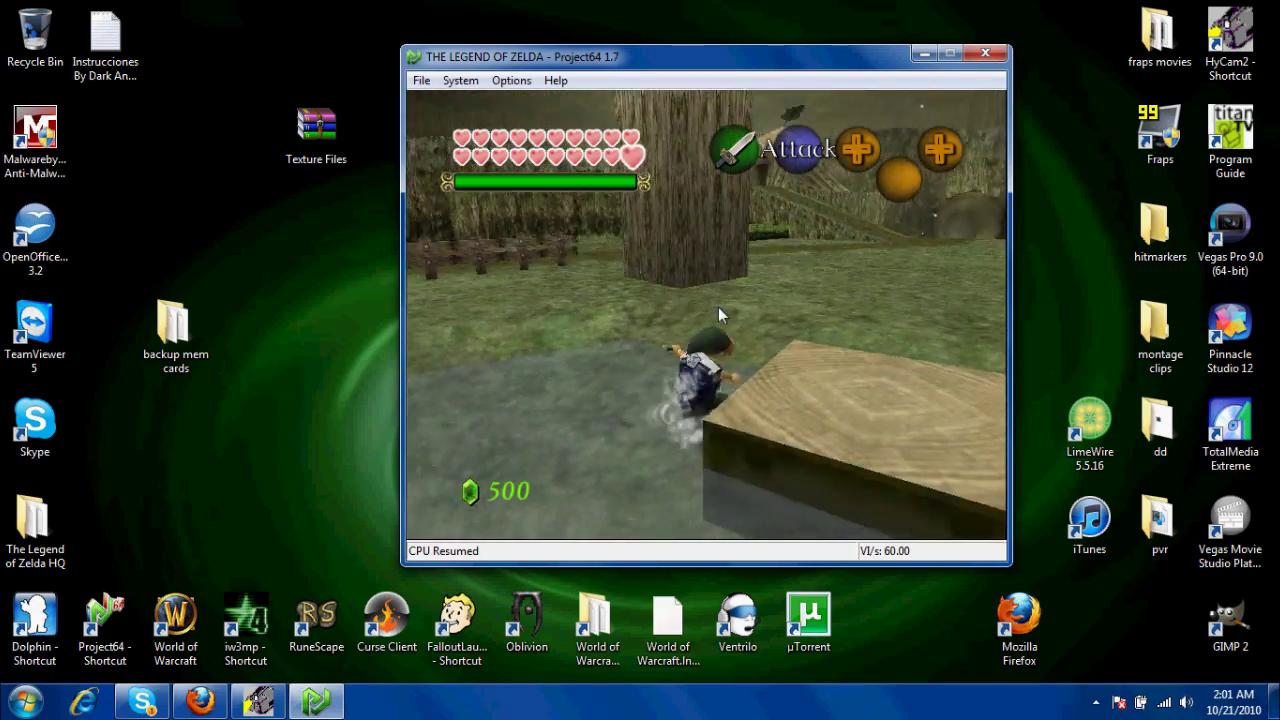
pyautogui.press('Right')
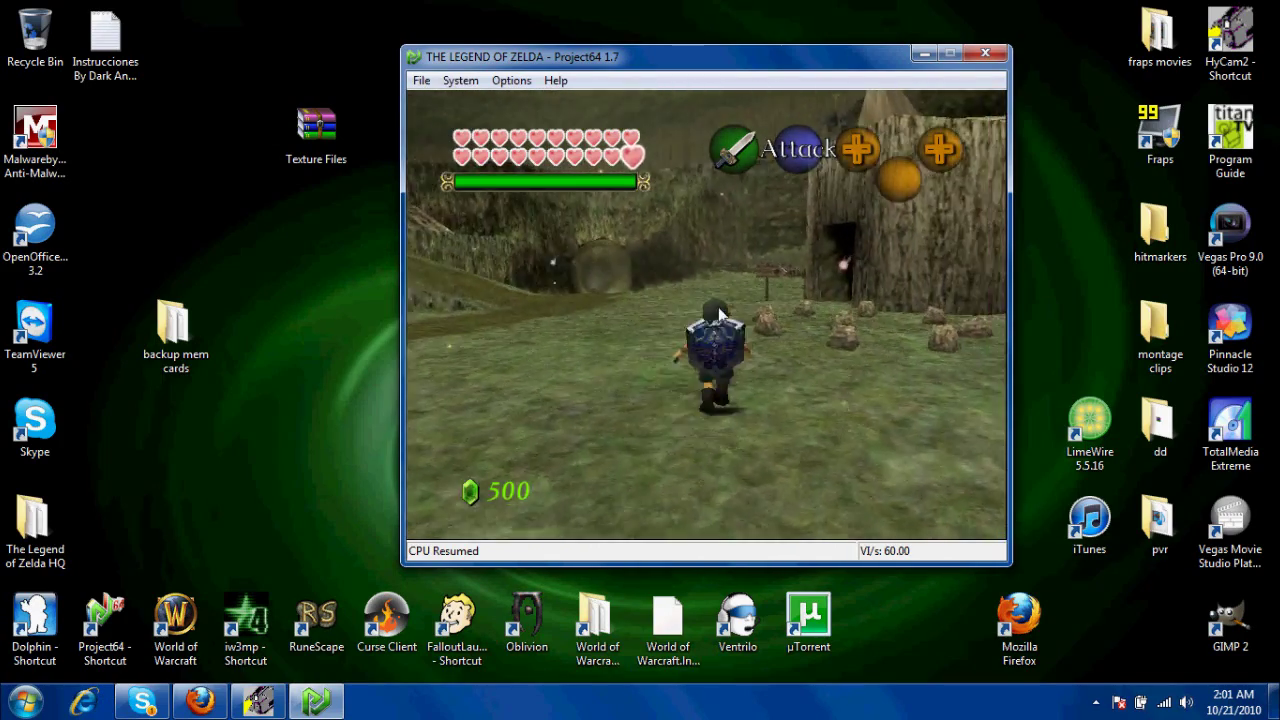
pyautogui.press('Left')
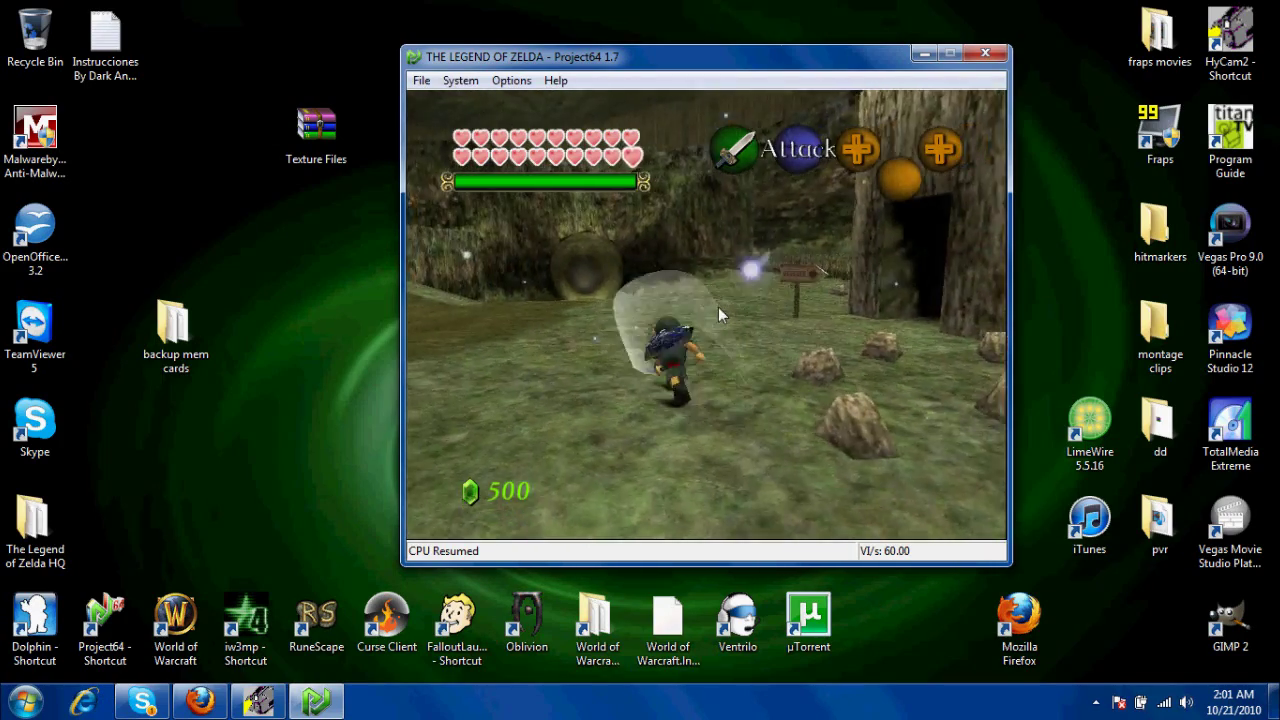
pyautogui.press('Up')
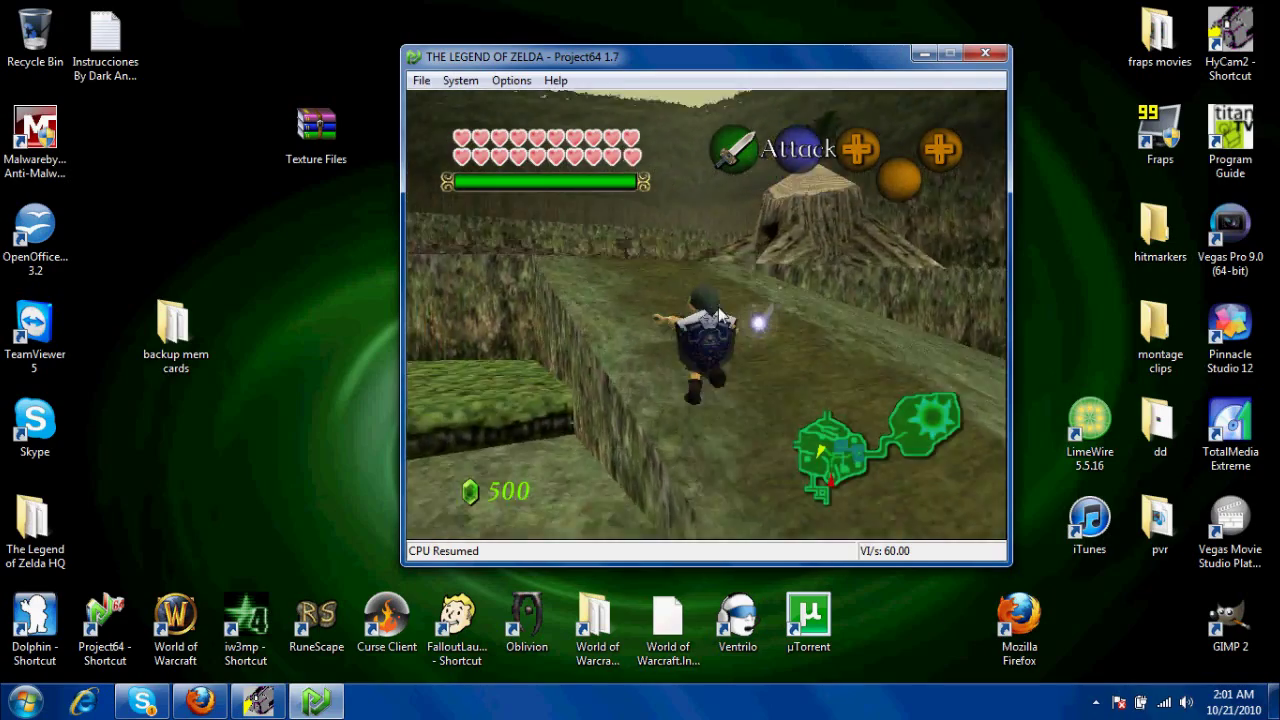
# Step: Run the character past the fenced pen and the wooden lattice wall and up onto the flat-topped tree stump
pyautogui.press('Left')
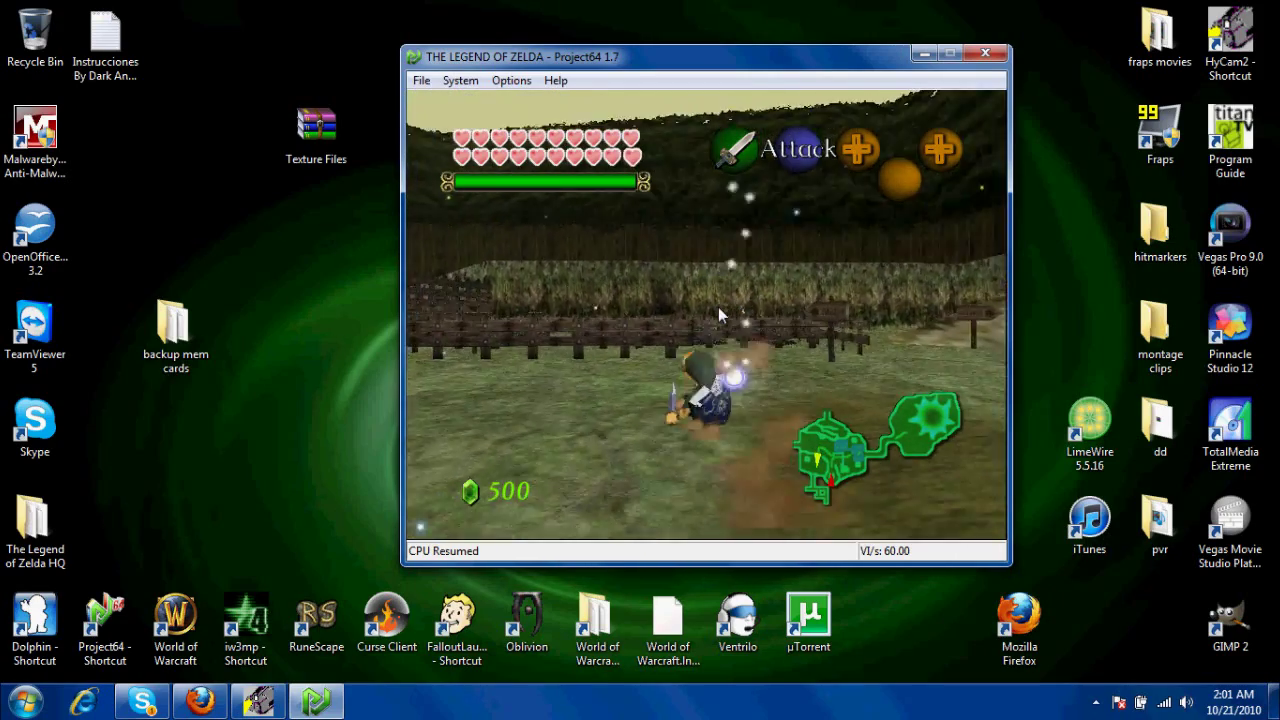
pyautogui.press('Up')
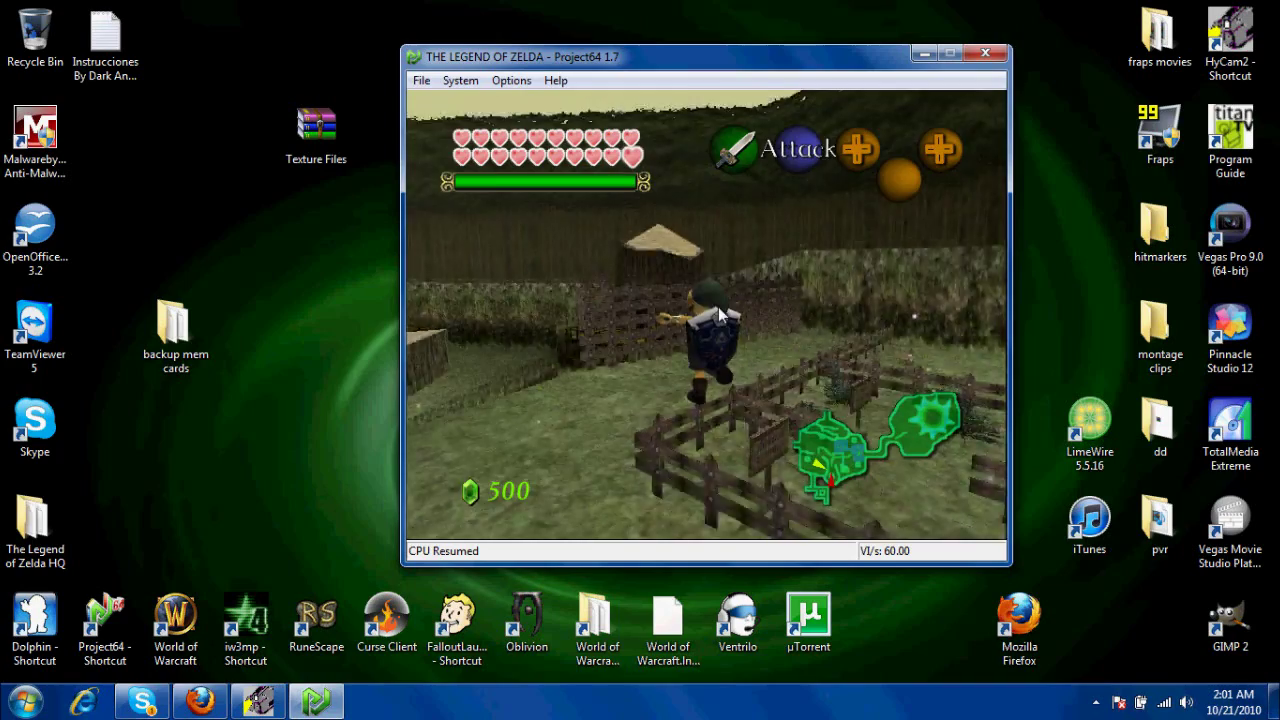
pyautogui.press('Up')
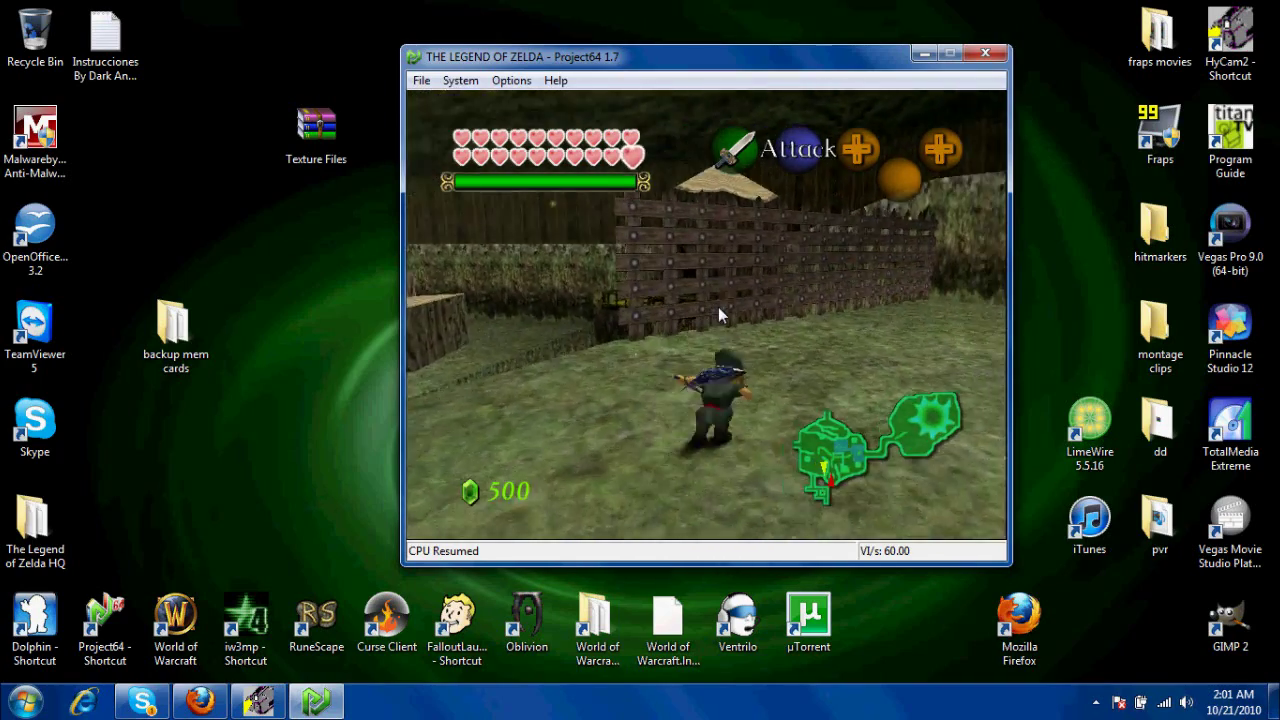
pyautogui.press('Up')
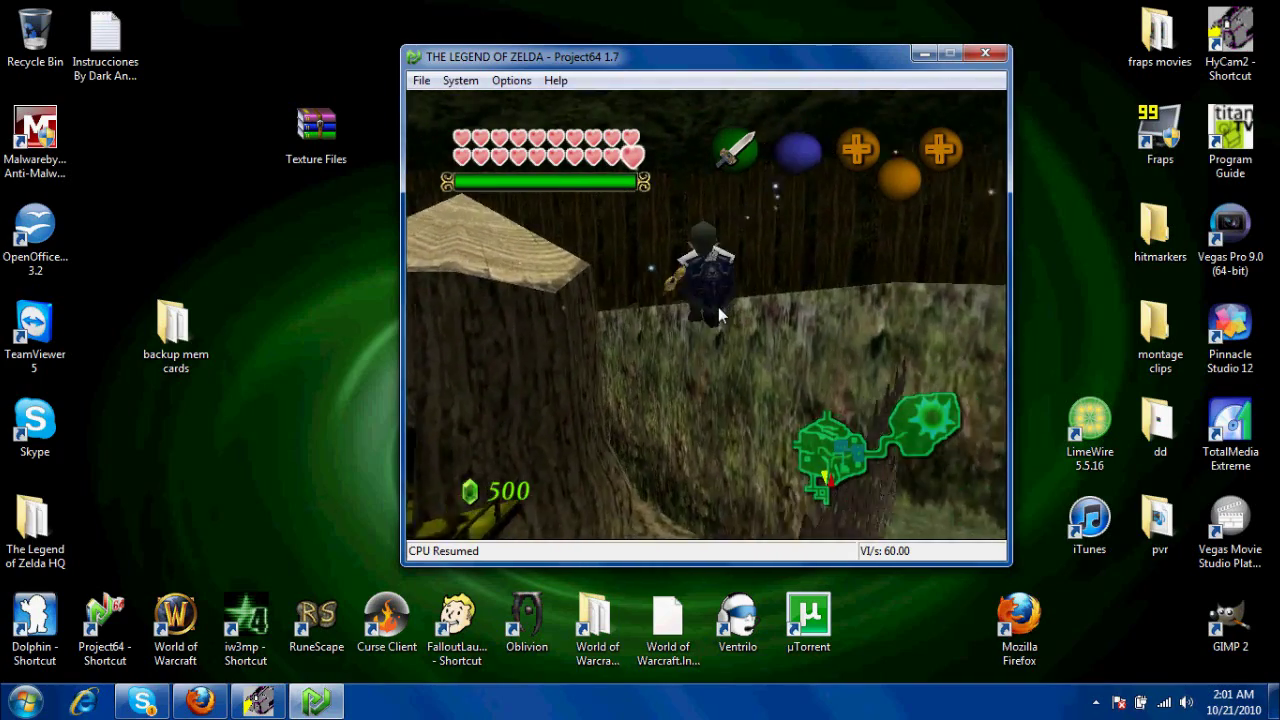
pyautogui.press('Up')
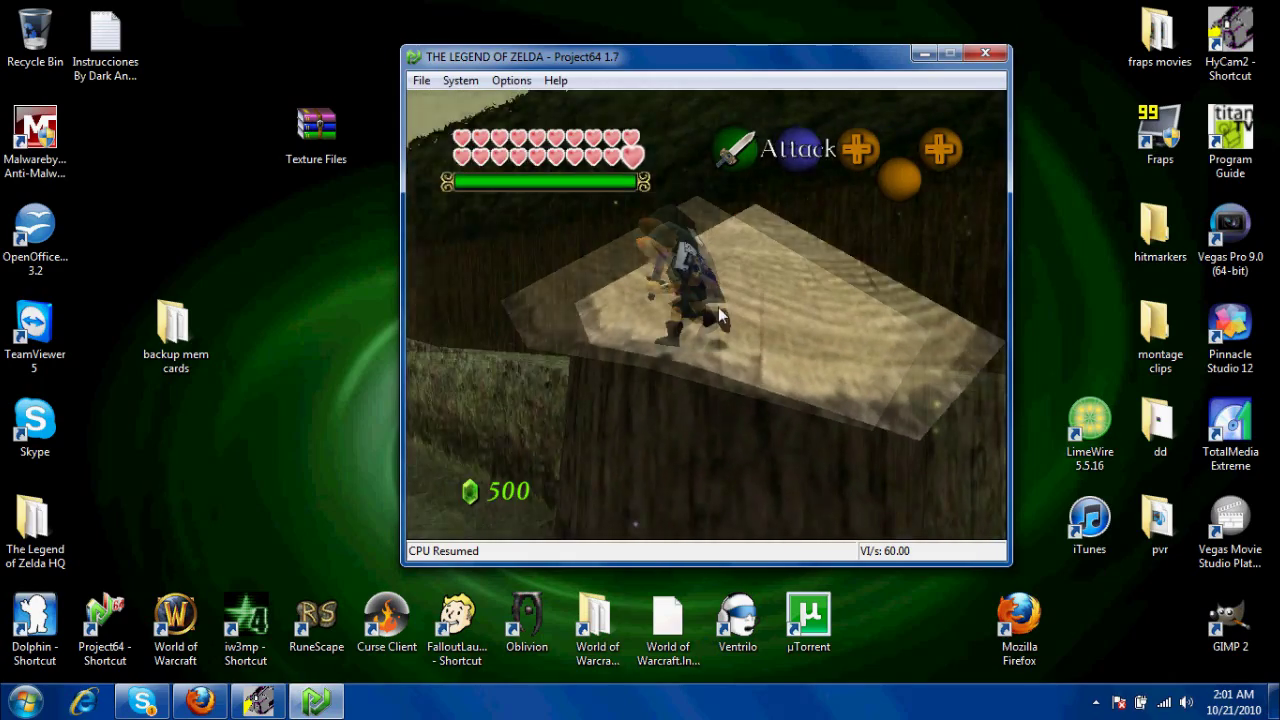
# Step: Bring the character down from the stump and run through the grass alongside the tree houses and grassy ledge
pyautogui.press('Up')
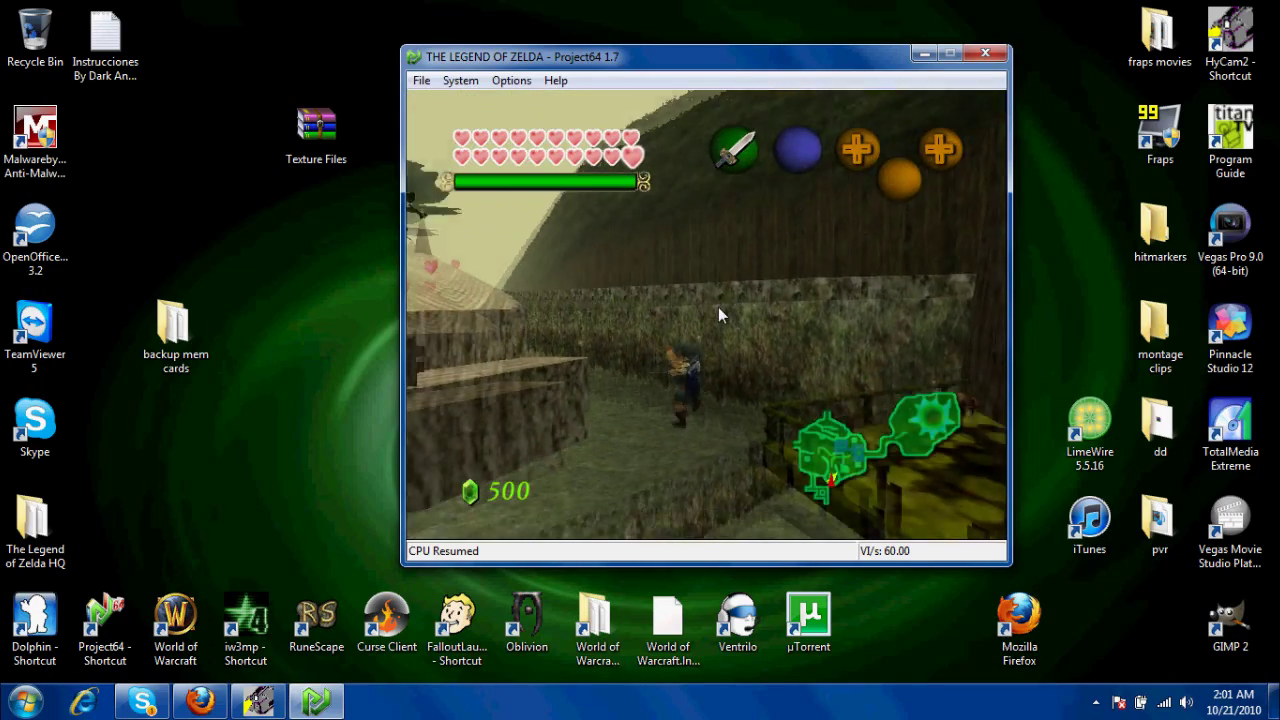
pyautogui.press('Up')
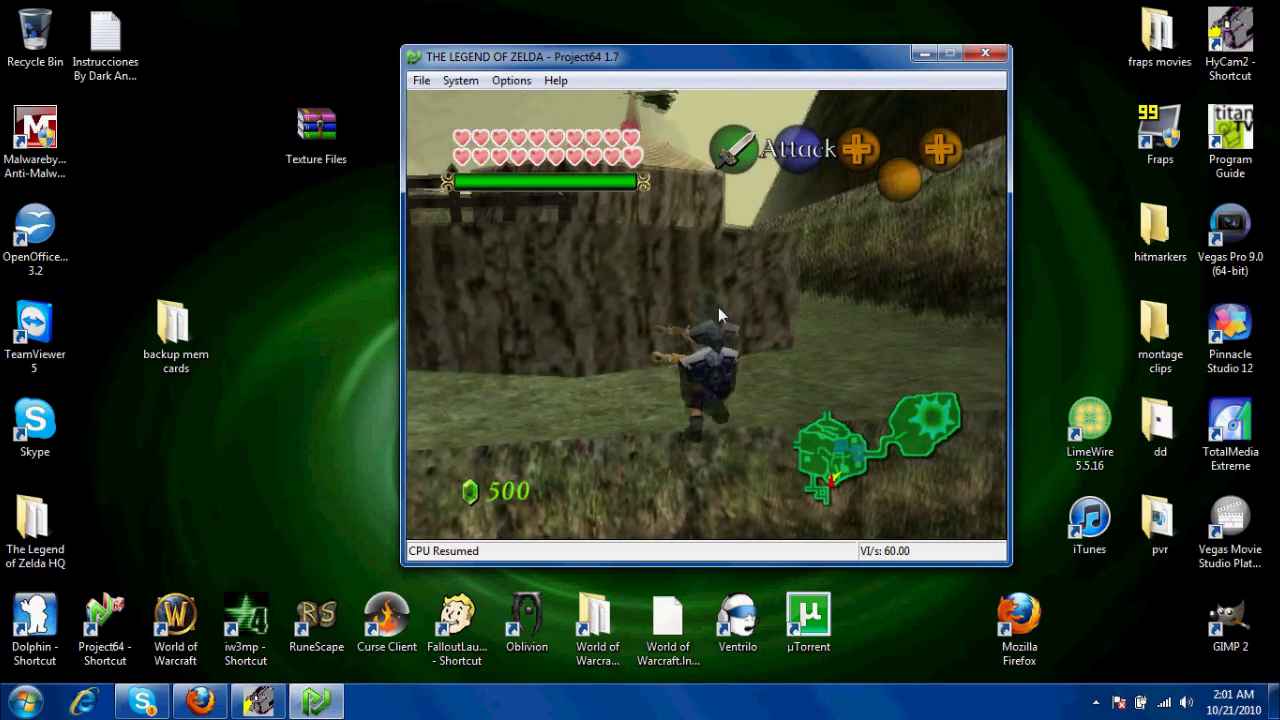
pyautogui.press('Up')
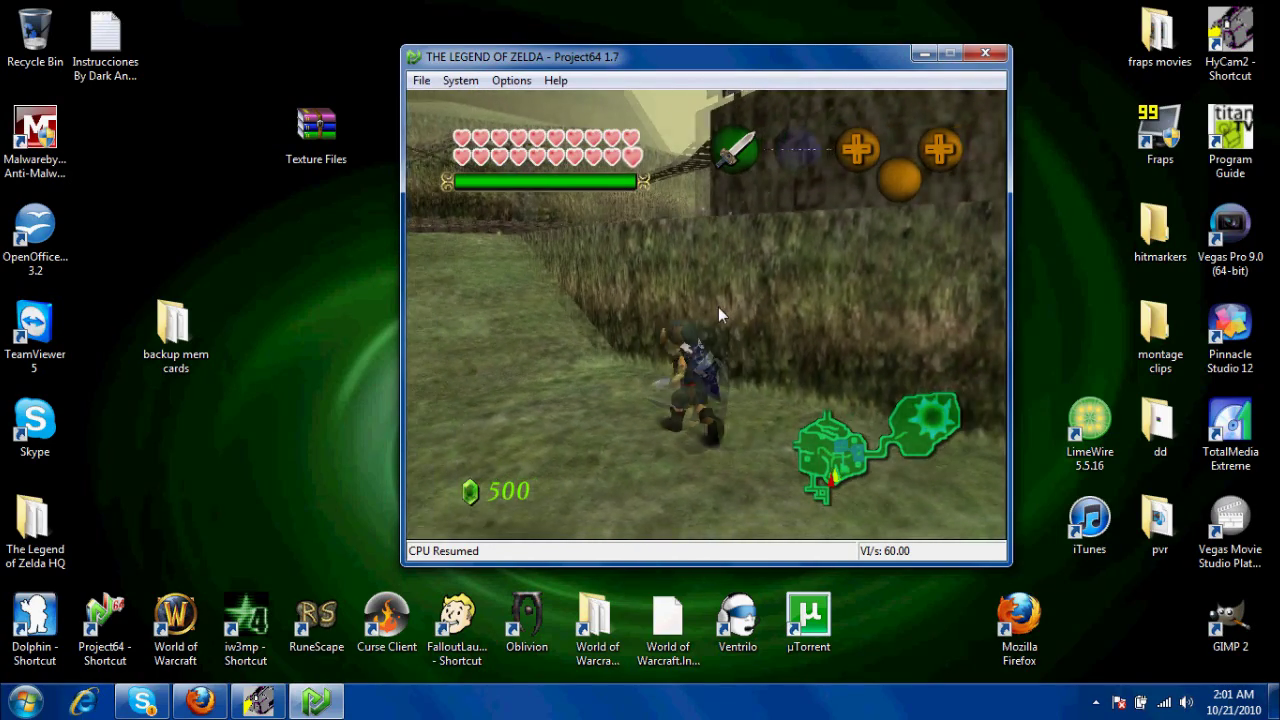
pyautogui.press('Down')
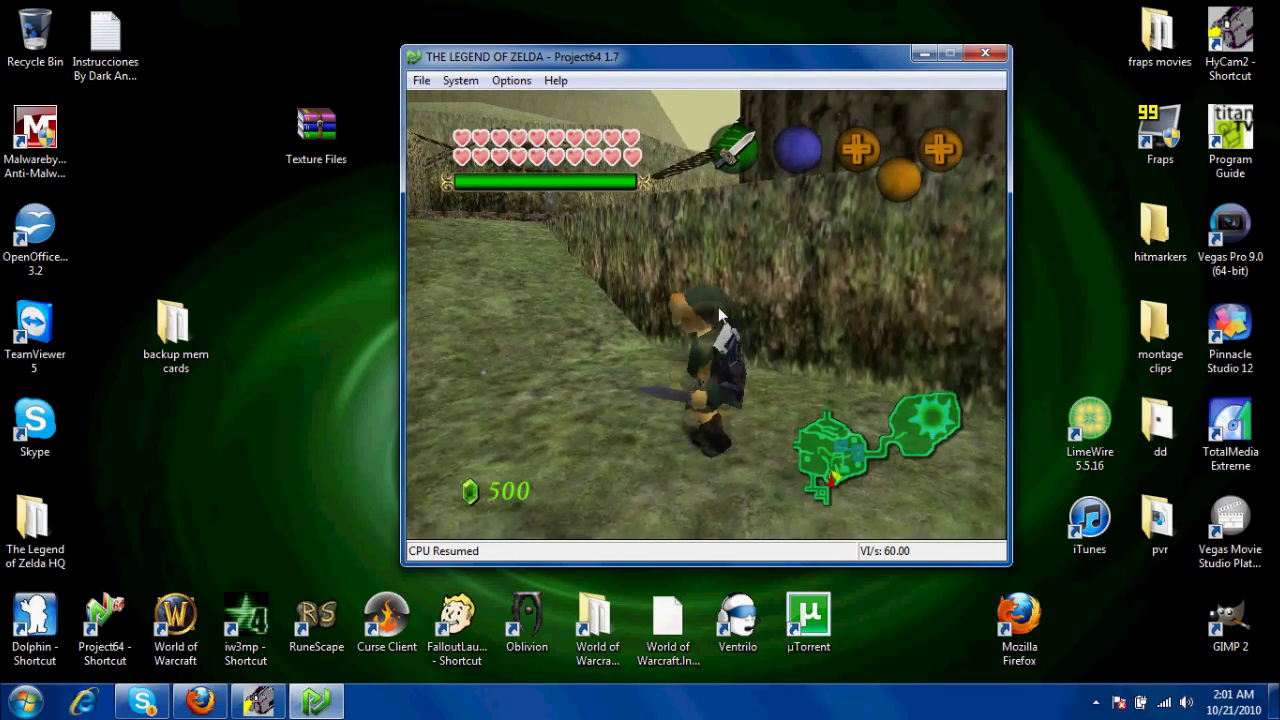
# Step: Move the character along the grassy ledge and out into the open dirt clearing of the village
pyautogui.press('Left')
pyautogui.press('a')
pyautogui.press('Up')
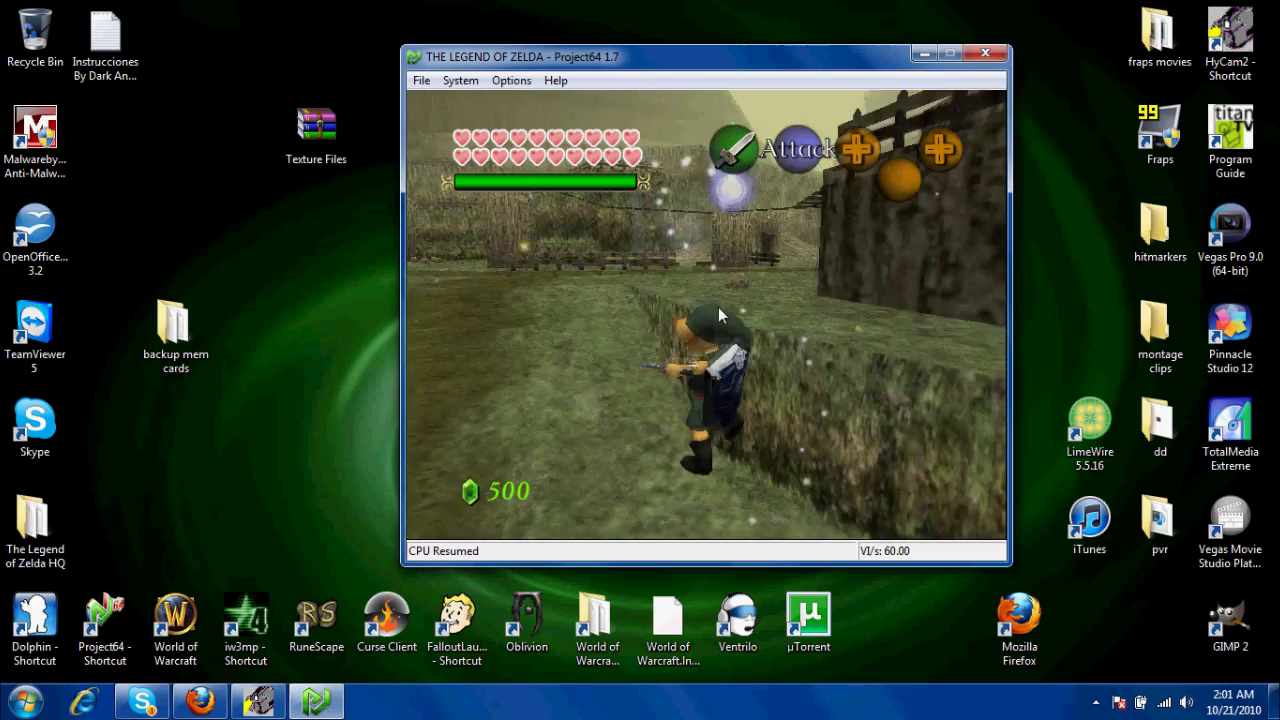
pyautogui.press('x')
pyautogui.press('Left')
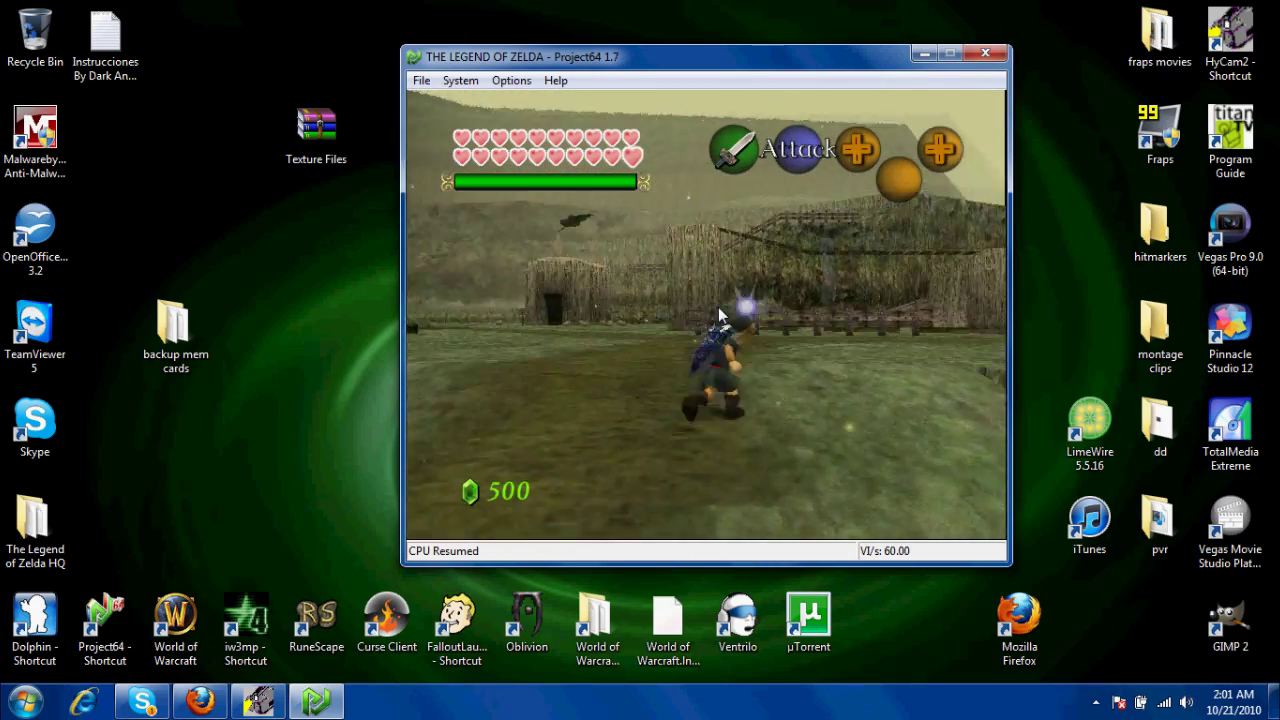
# Step: Leap the character over the rope bridge and onto the wooden roof with the floating hearts, and walk across it
pyautogui.press('x')
pyautogui.press('Right')
pyautogui.press('Up')
pyautogui.press('a')
pyautogui.press('a')
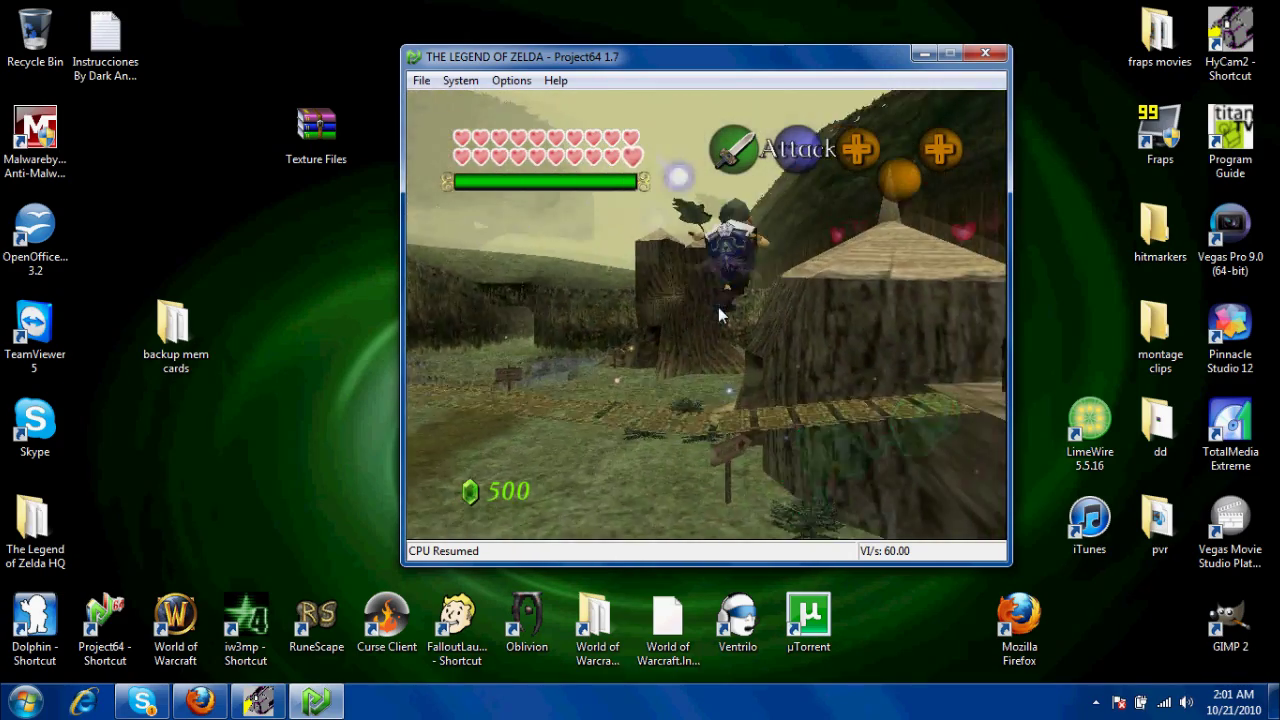
pyautogui.press('a')
pyautogui.press('Up')
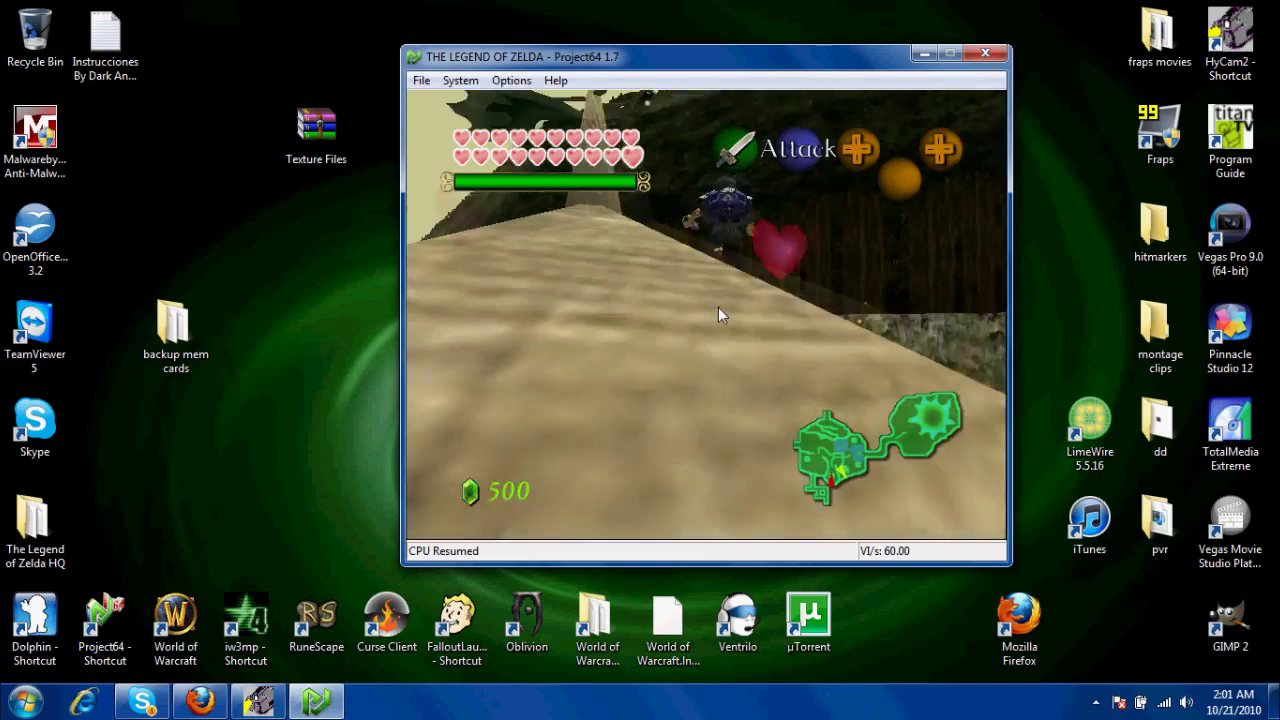
pyautogui.press('Left')
pyautogui.press('Right')
pyautogui.press('Up')
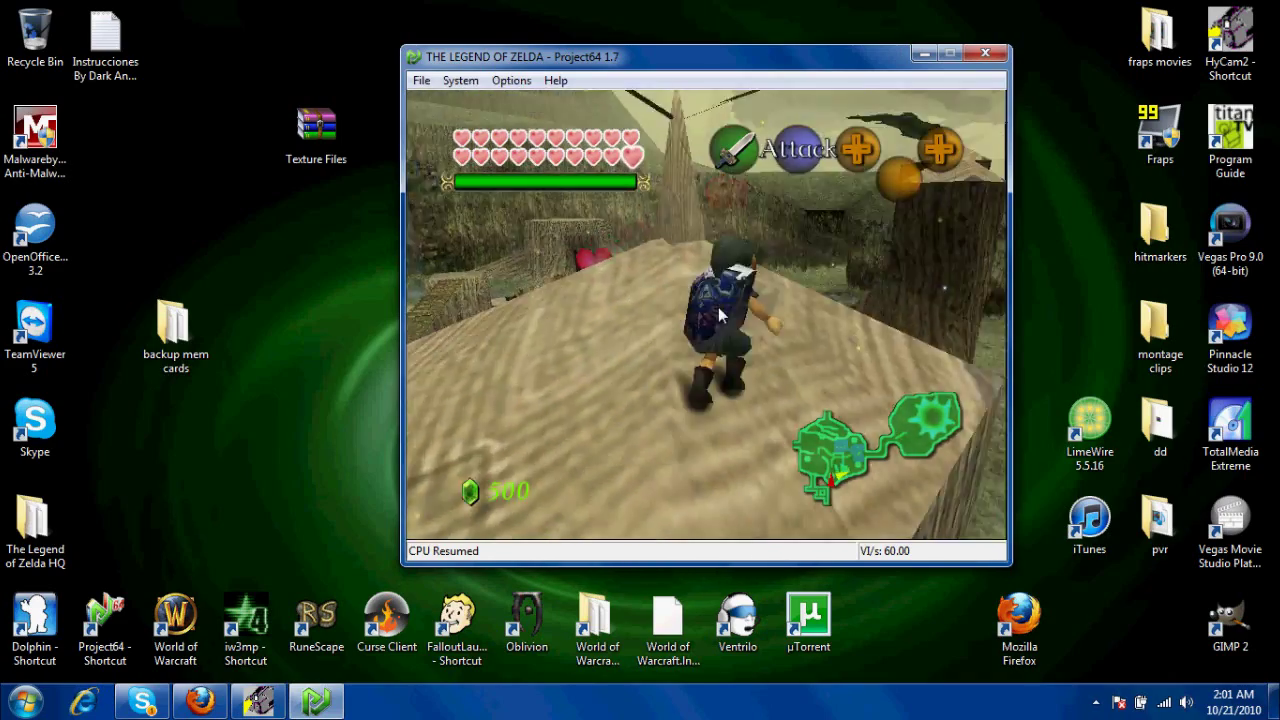
# Step: Jump the character off the roof, follow the rope bridge, and land on the wooden platform above the pond
pyautogui.press('c')
pyautogui.press('Up')
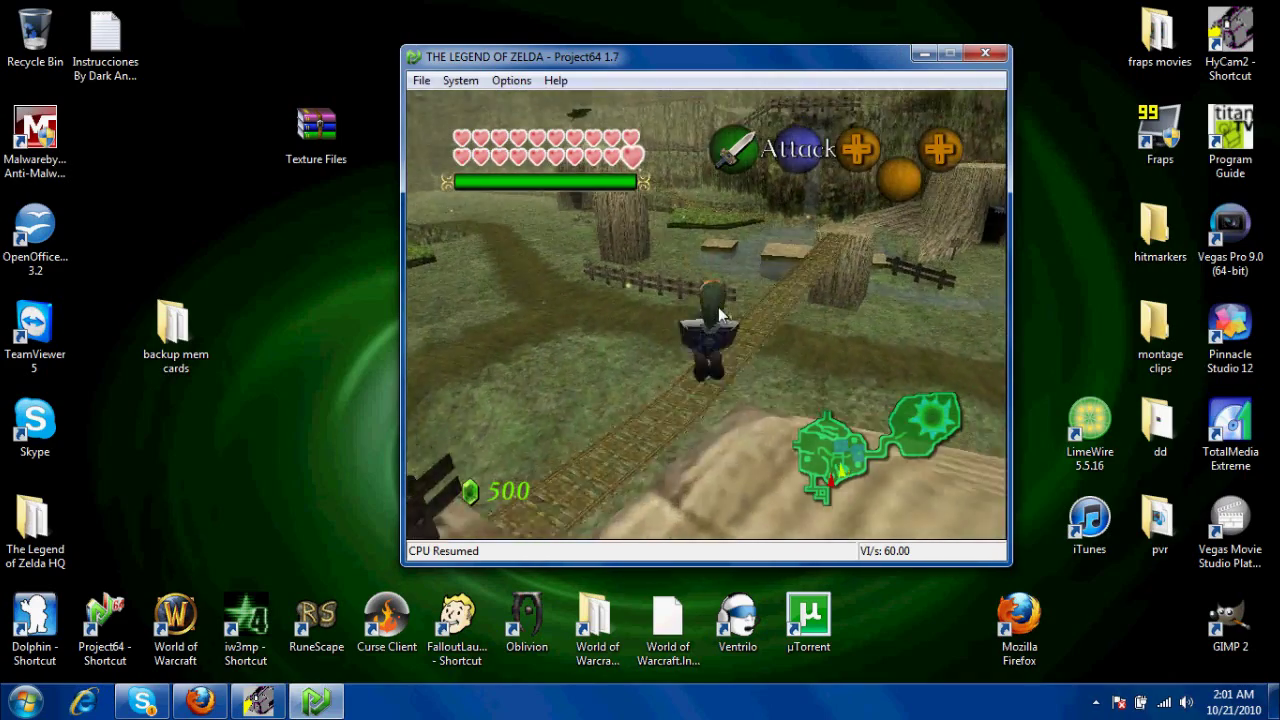
pyautogui.press('Up')
pyautogui.press('Right')
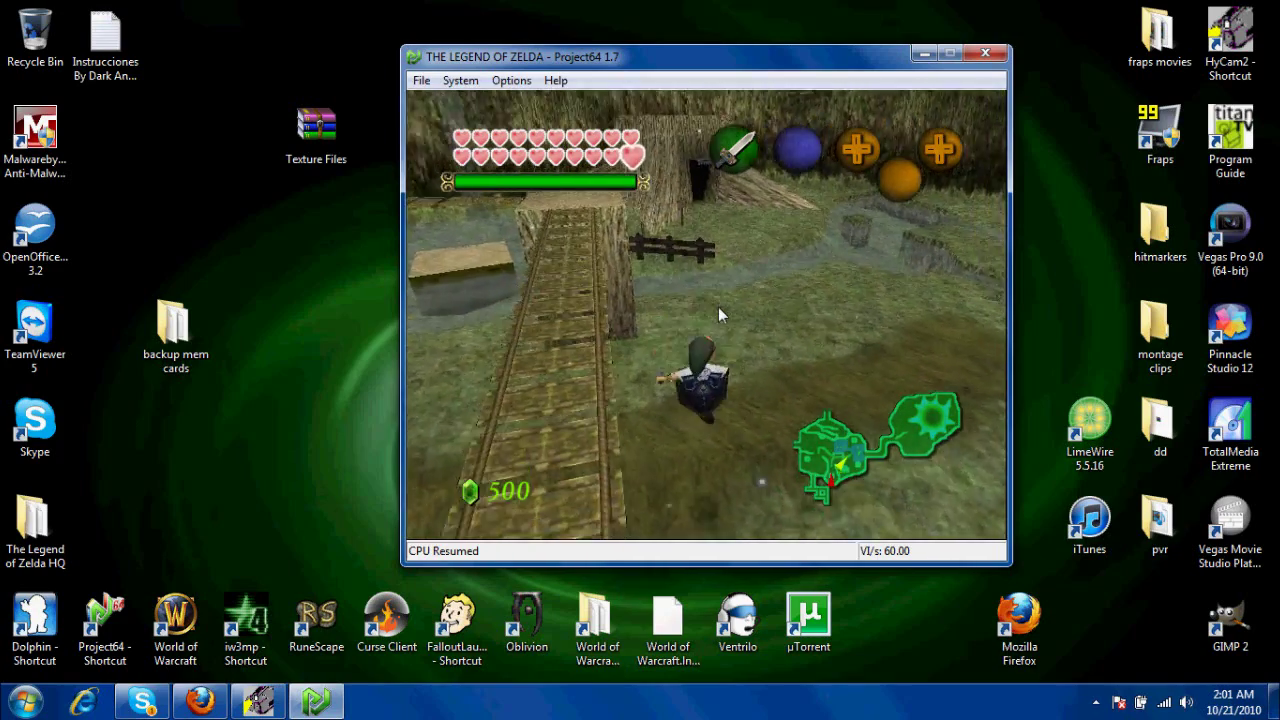
pyautogui.press('a')
pyautogui.press('a')
pyautogui.press('Left')
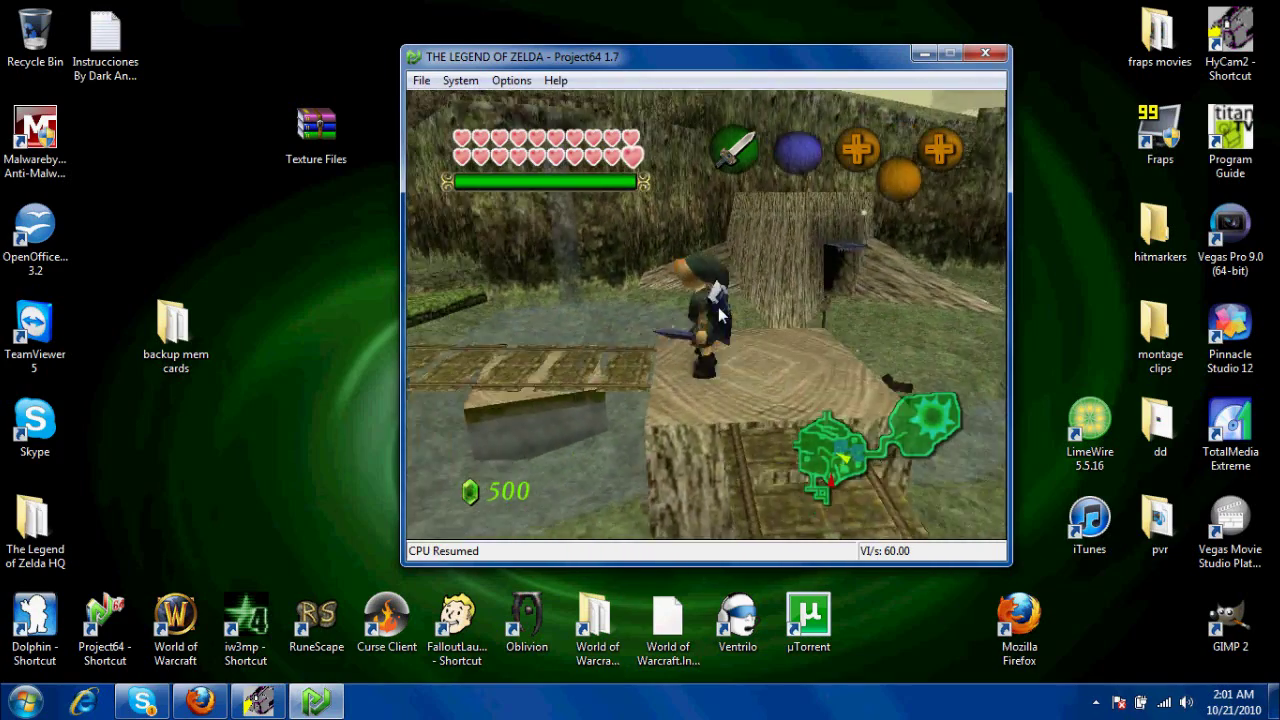
pyautogui.press('a')
pyautogui.press('Up')
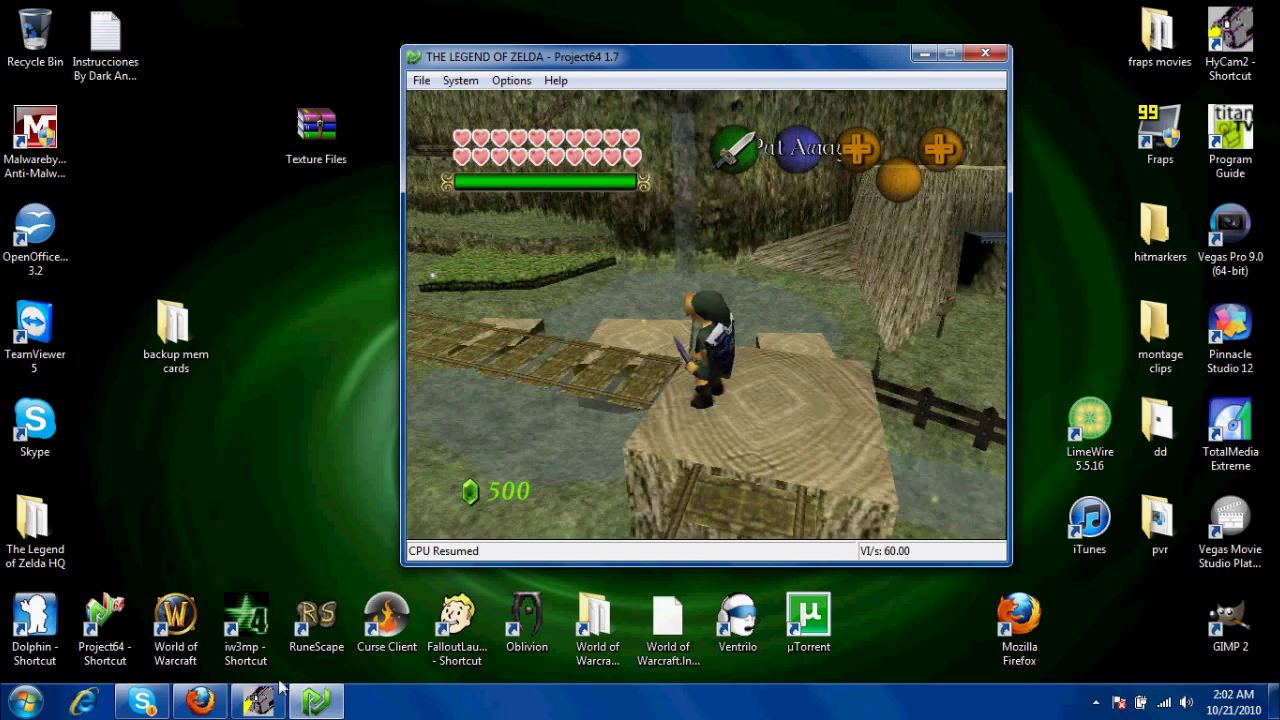